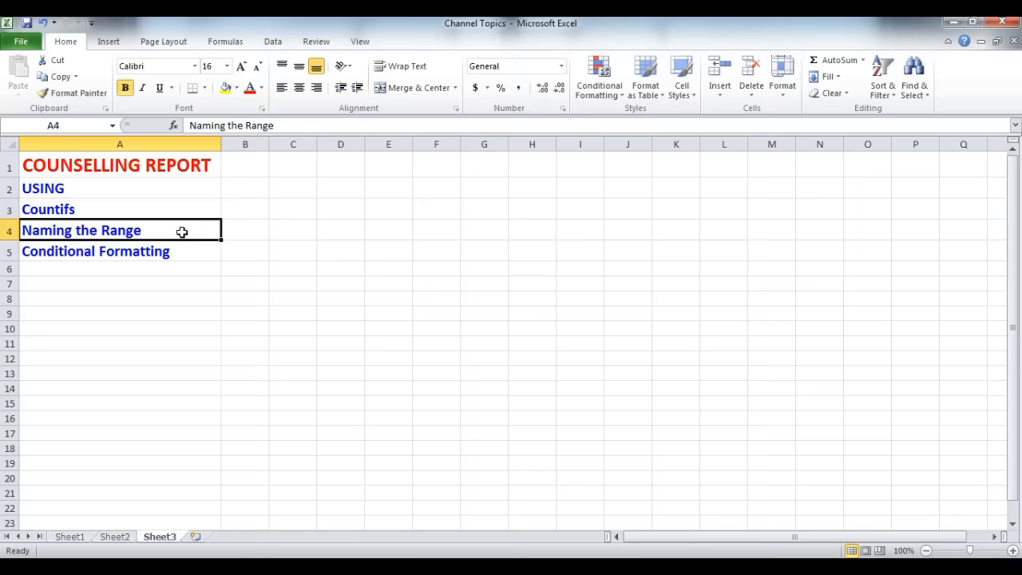
Step: Create a new blank workbook and delete its Sheet3 worksheet
click(194, 251)
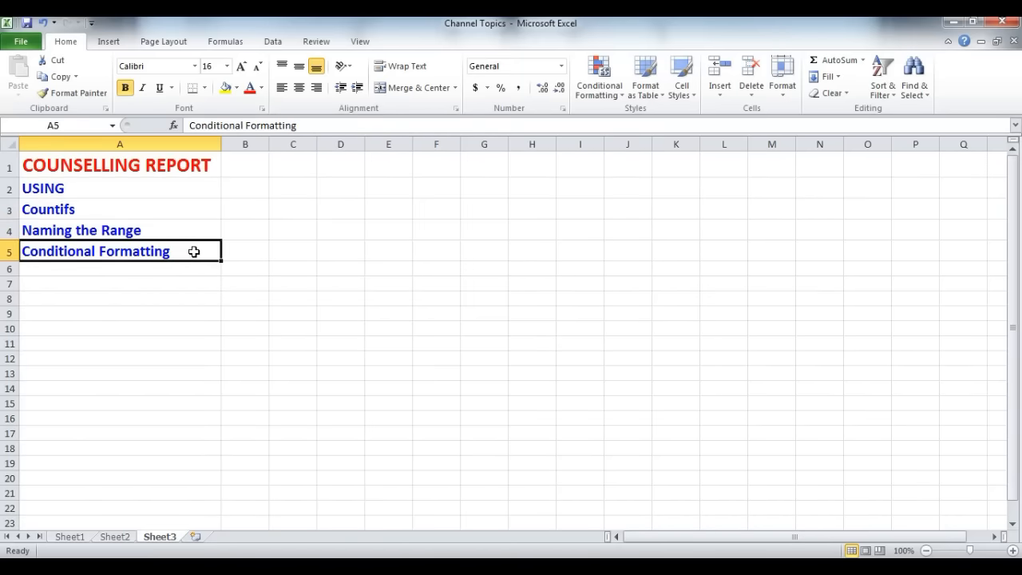
key(ctrl+n)
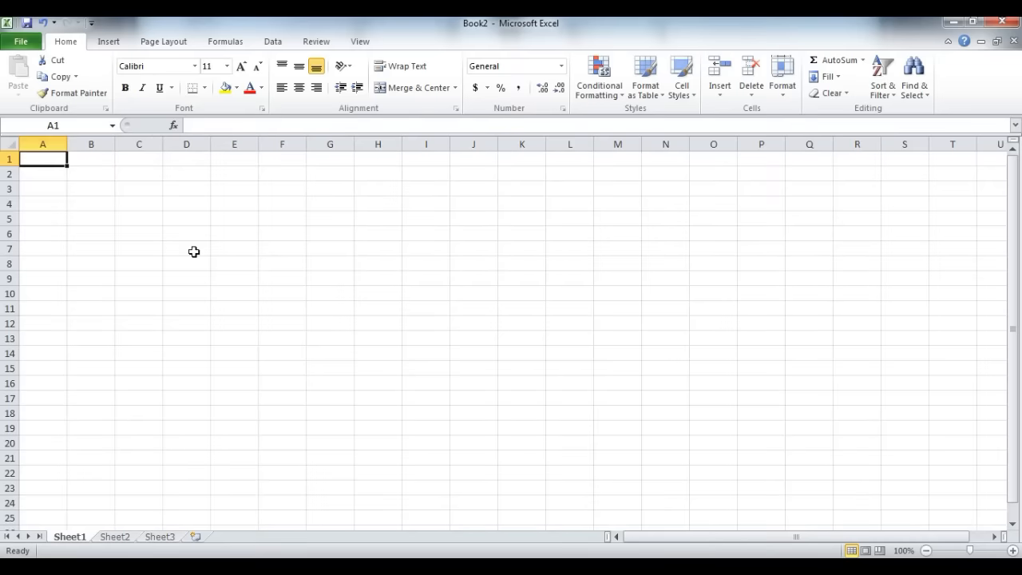
click(78, 538)
click(126, 537)
click(159, 537)
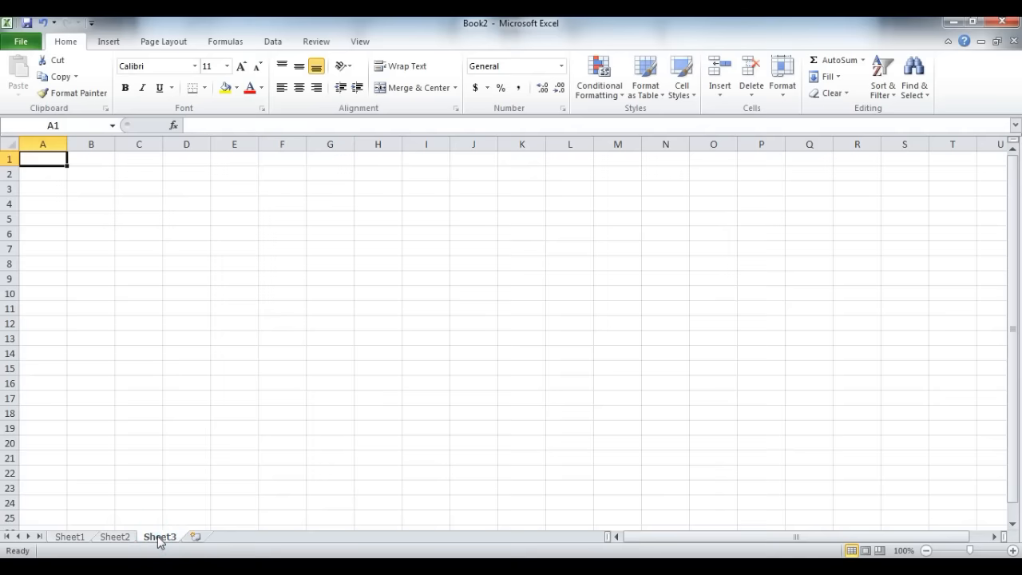
right_click(160, 536)
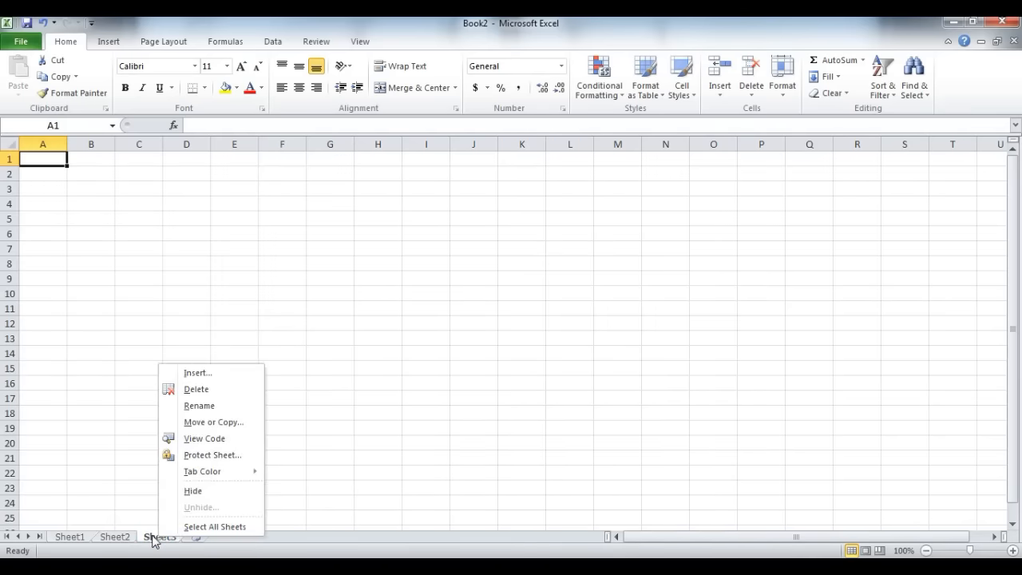
click(191, 391)
Step: Rename the Sheet1 worksheet as Database
click(79, 539)
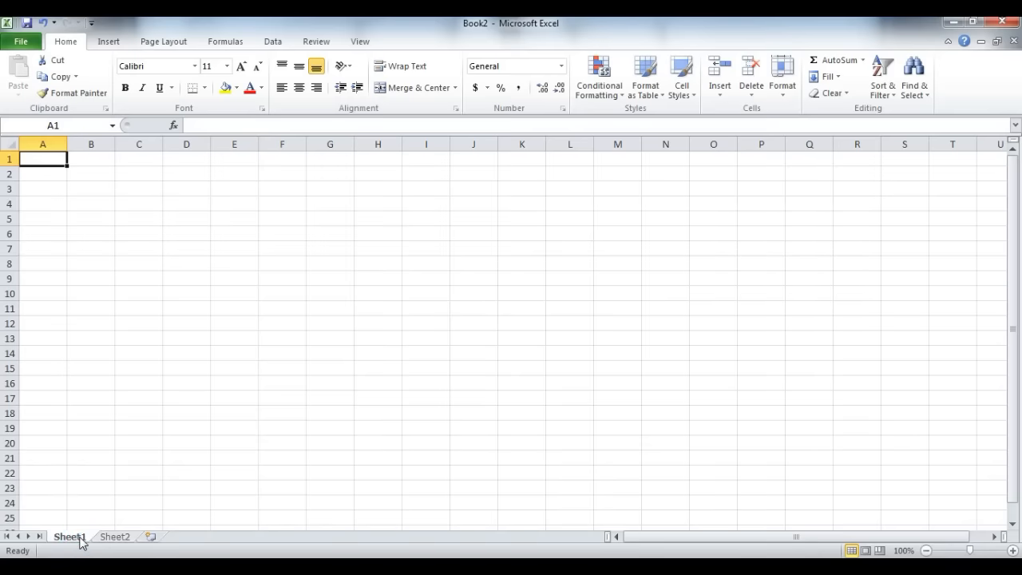
double_click(79, 539)
text(Database)
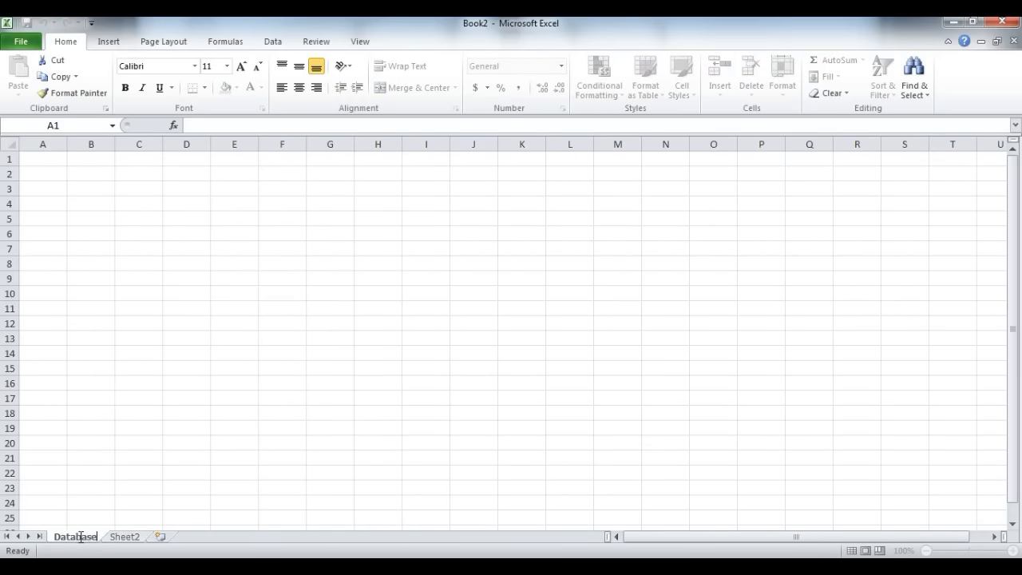
key(Return)
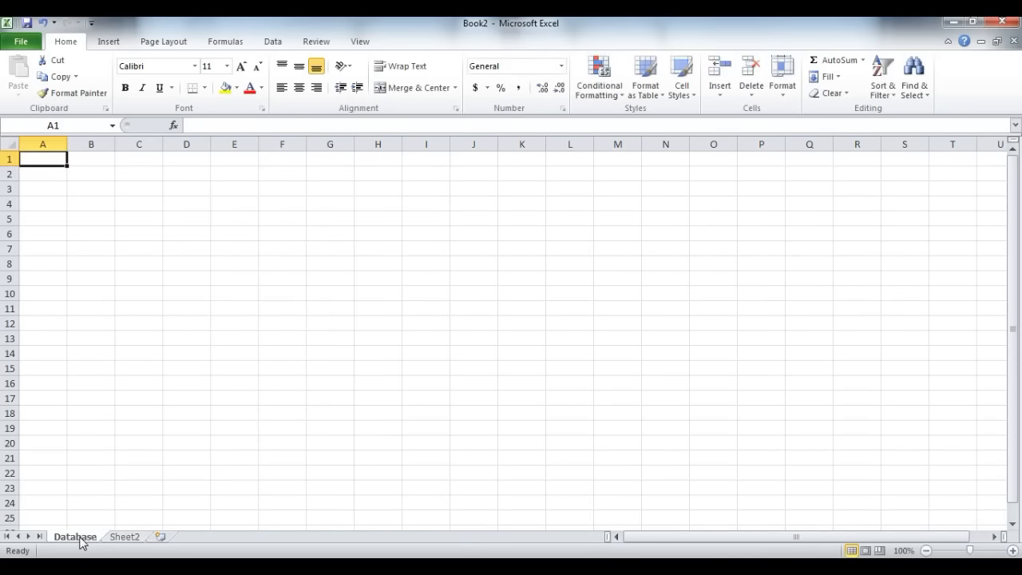
Step: Rename the Sheet2 worksheet as Report
right_click(120, 535)
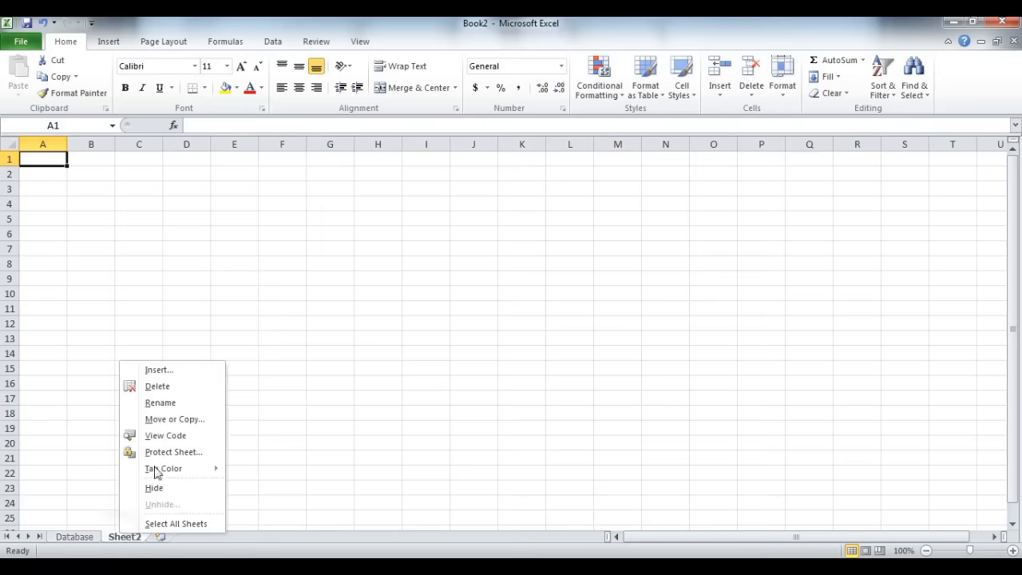
click(166, 402)
text(Report)
key(Return)
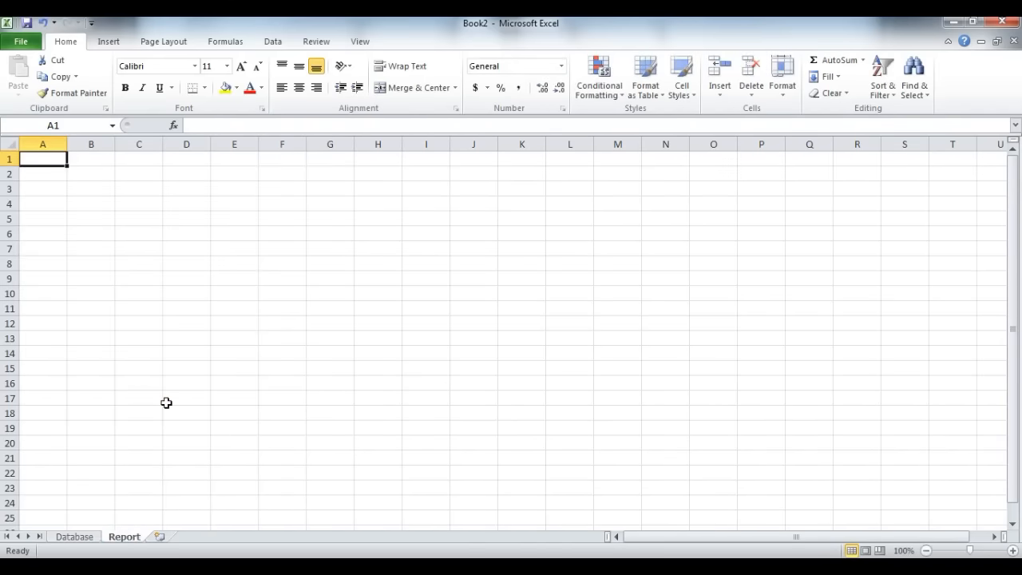
click(85, 538)
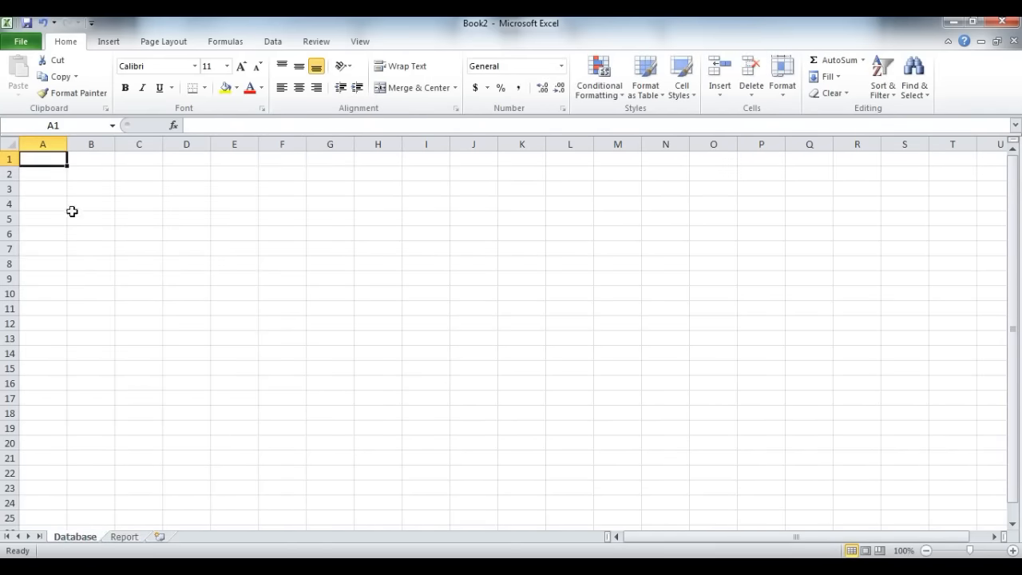
drag(46, 160, 837, 418)
click(126, 537)
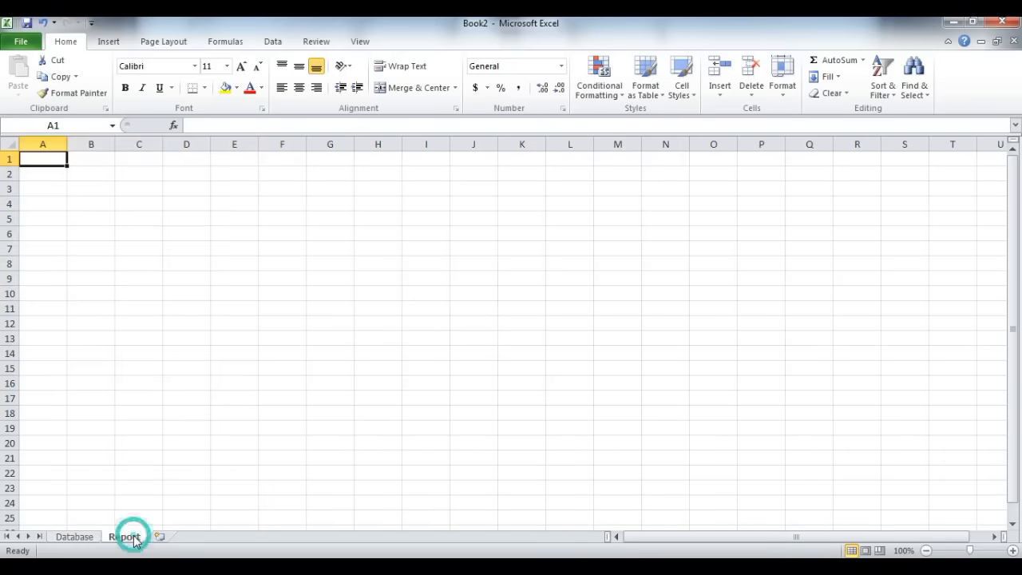
drag(35, 162, 643, 442)
Step: On the Database sheet, enter the headings S.NO, DATE, NAME, FATHER and PLACE in cells A1 to E1
click(73, 536)
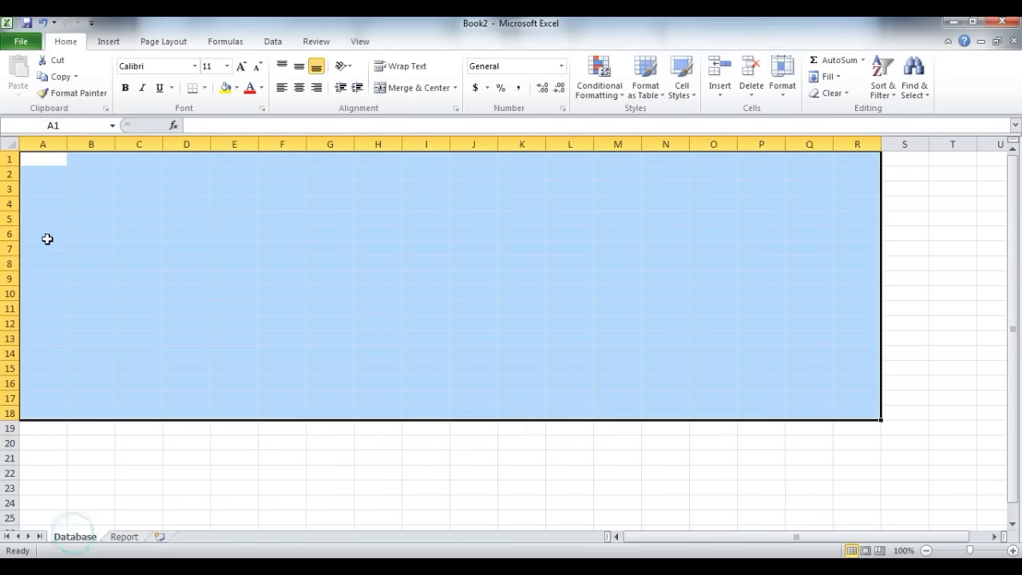
click(36, 160)
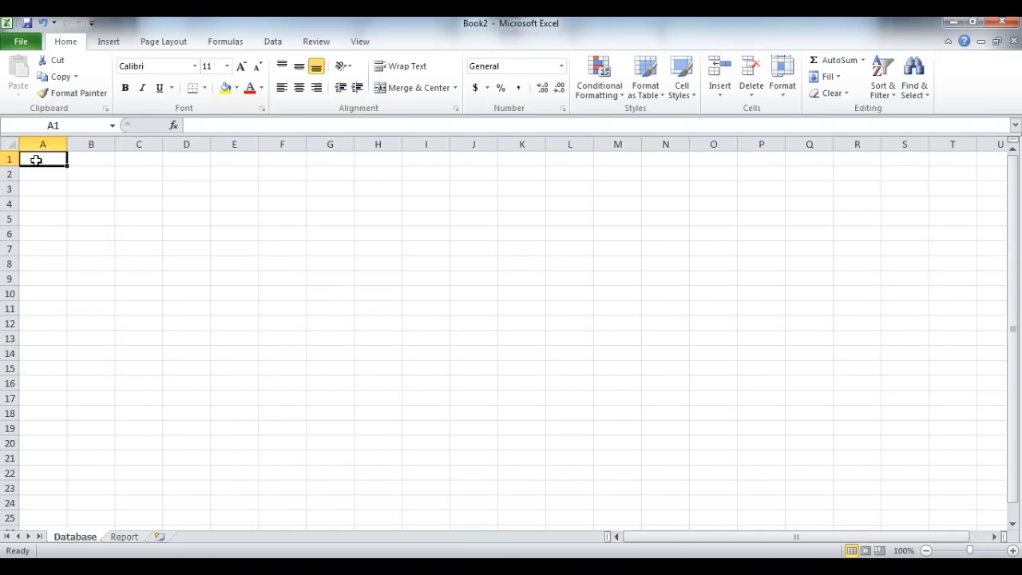
text(S.N)
key(Tab)
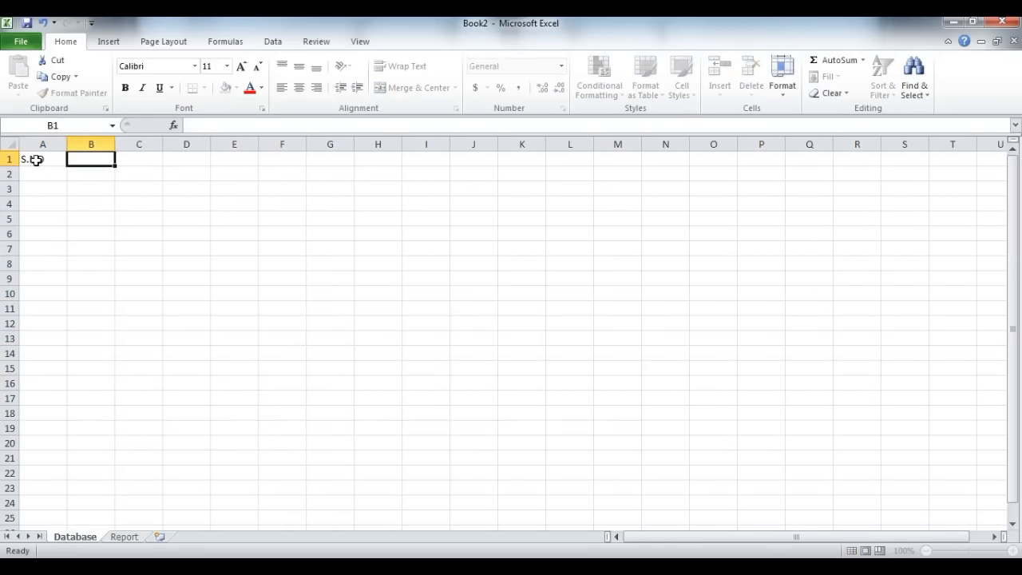
text(DATE)
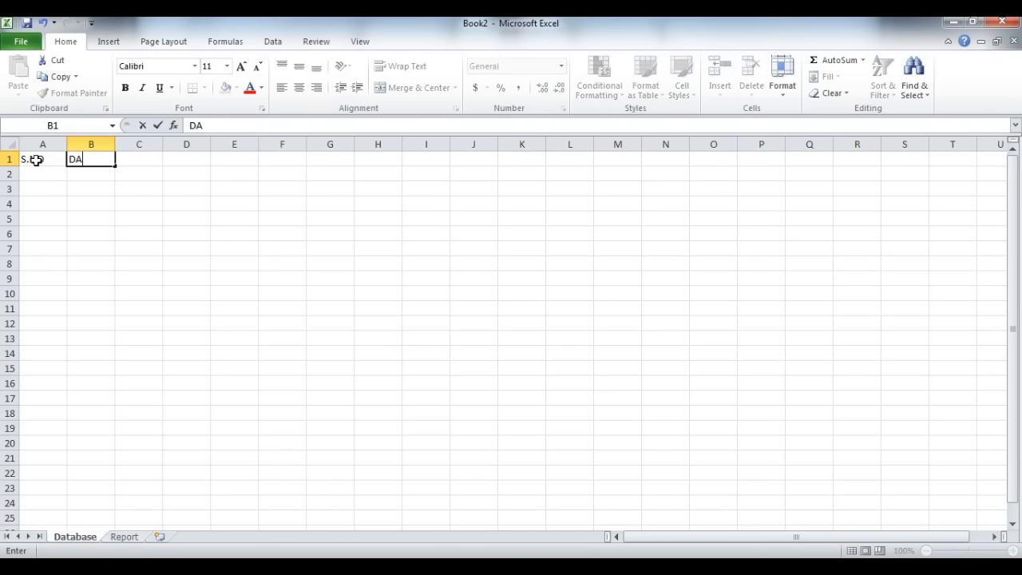
key(Tab)
text(NAME)
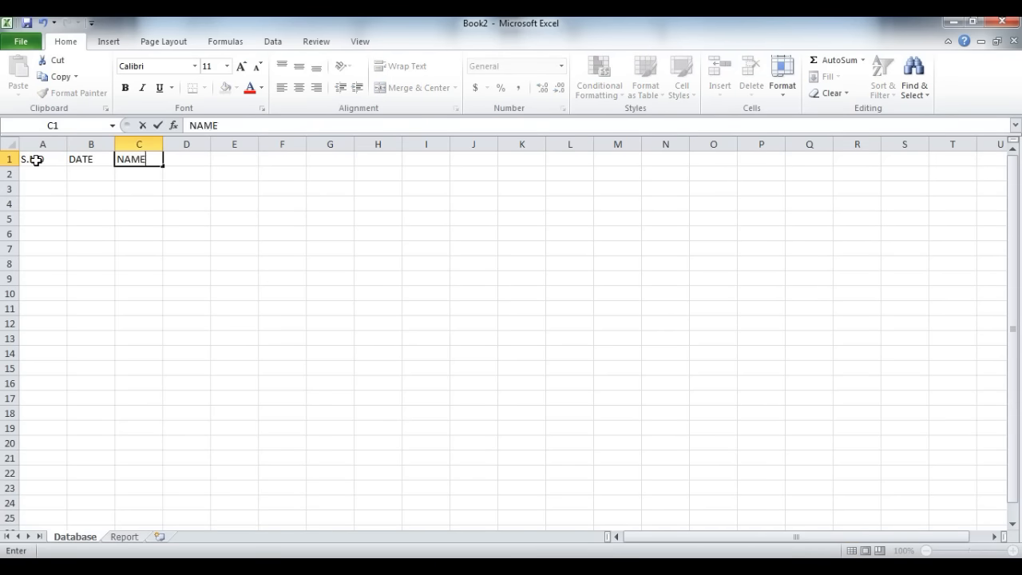
key(Tab)
text(FATHER)
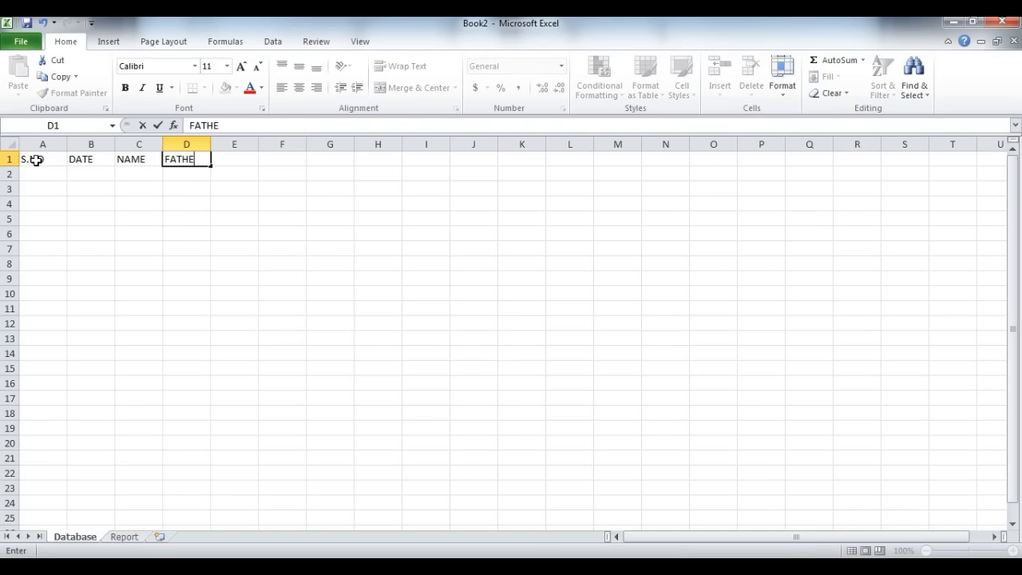
key(Tab)
text(PLACE)
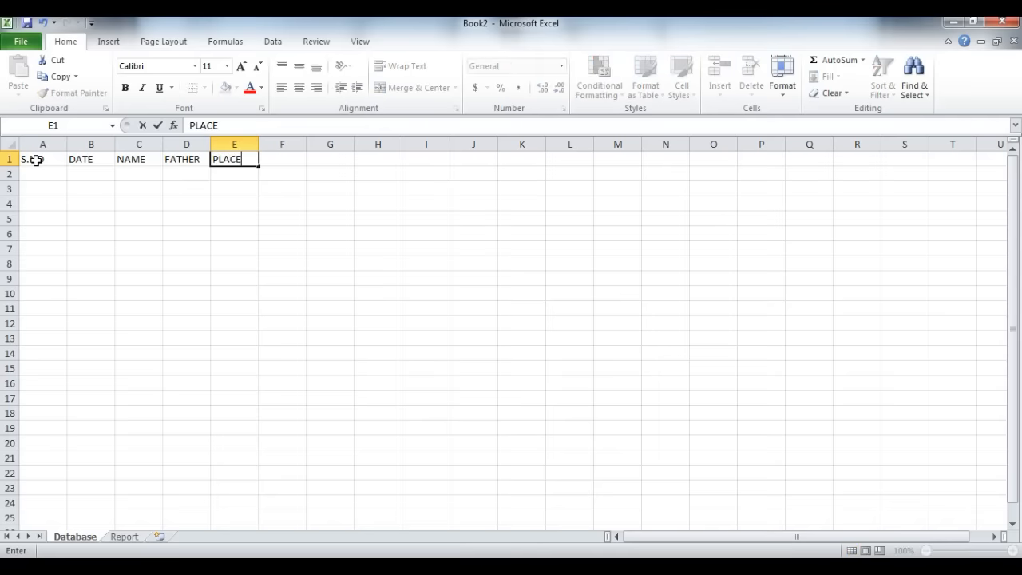
key(Tab)
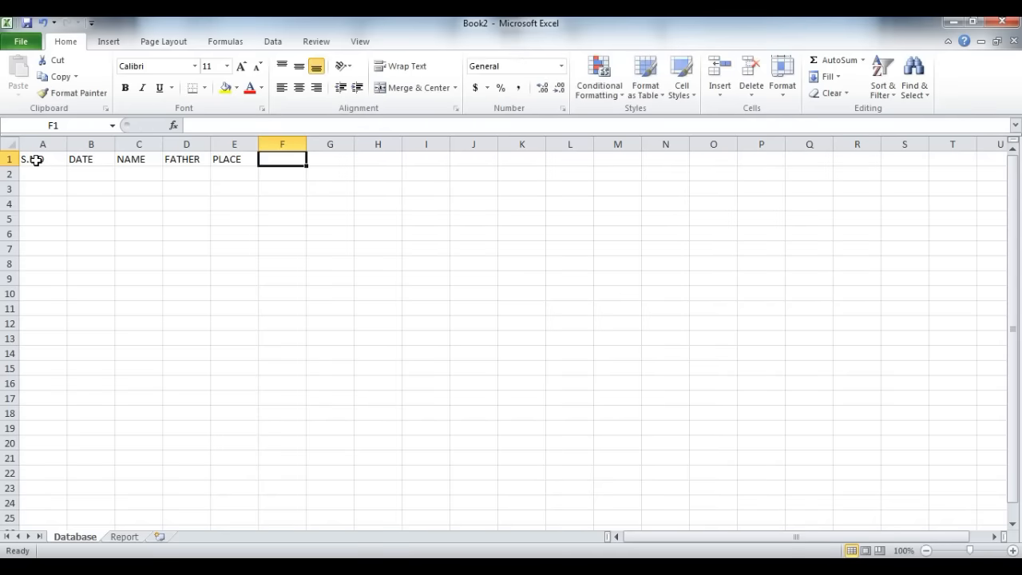
Step: Enter the heading CONTACT NO. in cell F1 and fit column F to its text
text(CONTACT)
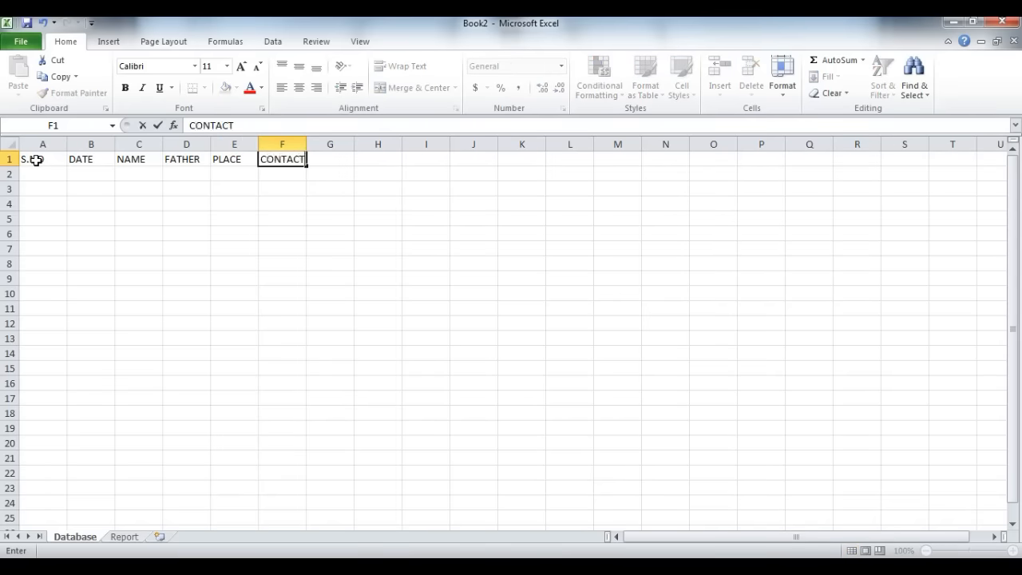
text( NO.)
key(Tab)
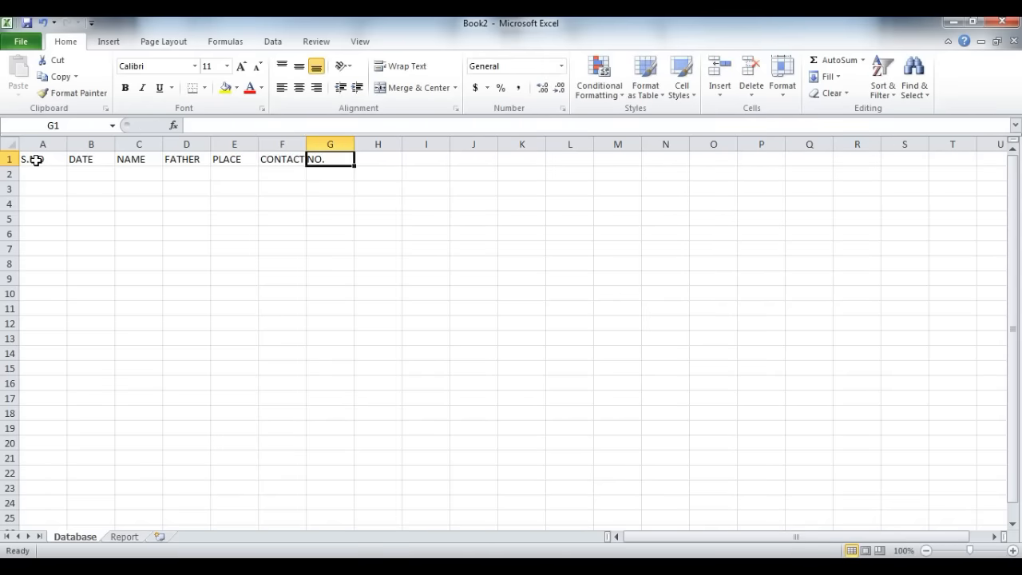
double_click(306, 143)
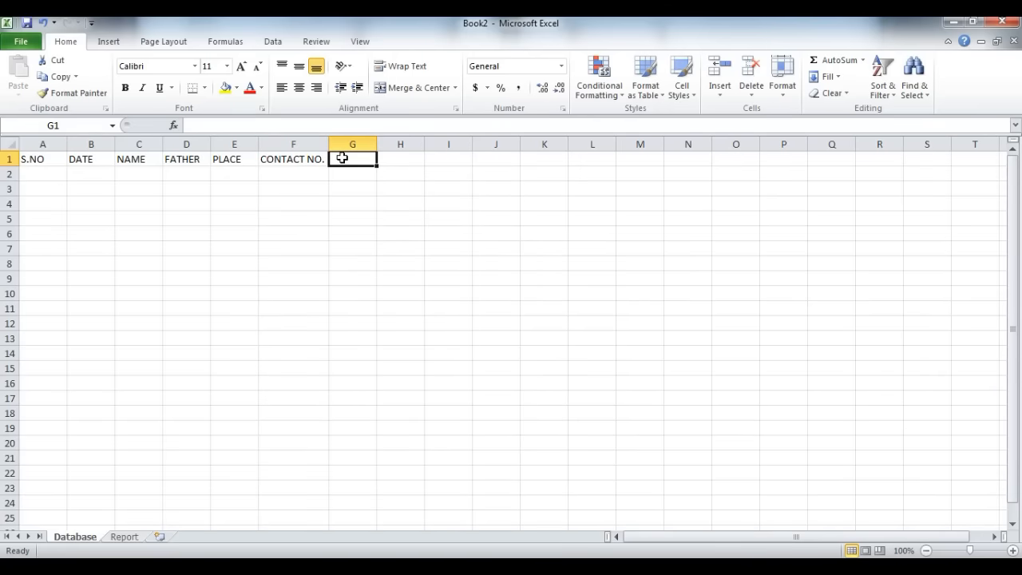
Step: Enter the headings COURSE in cell G1 and FEE in cell H1
text(COURS)
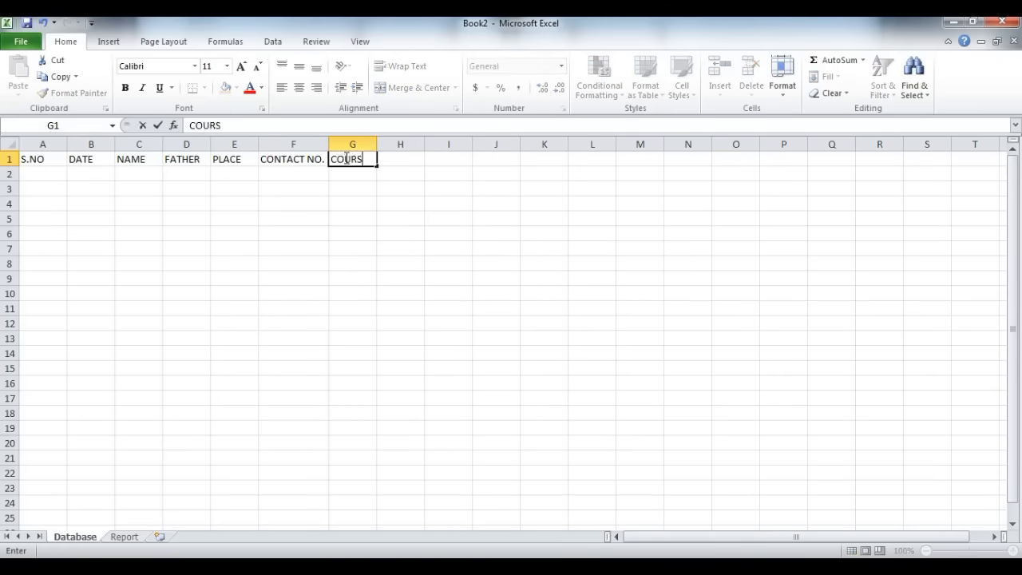
text(E)
key(Tab)
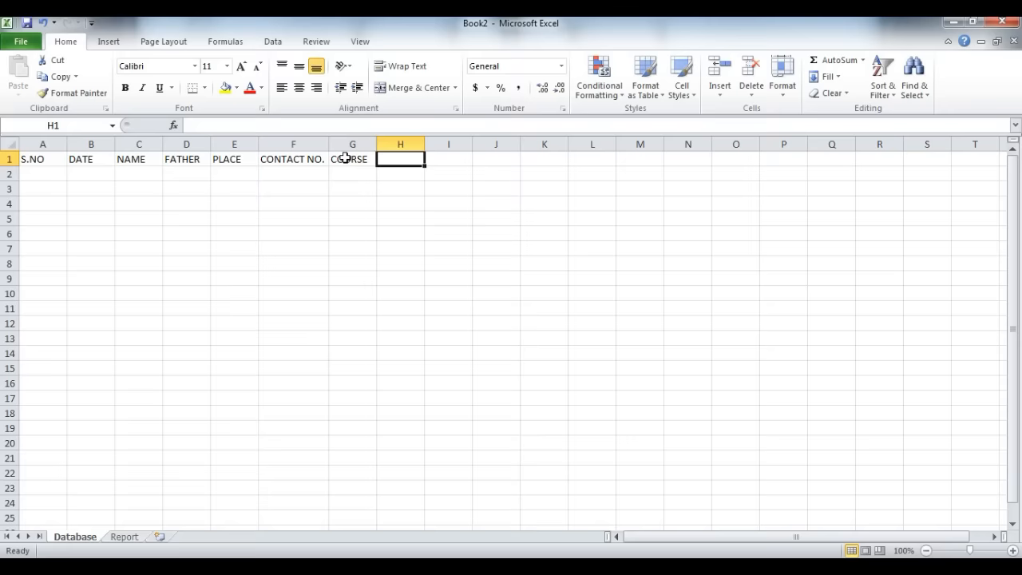
text(F)
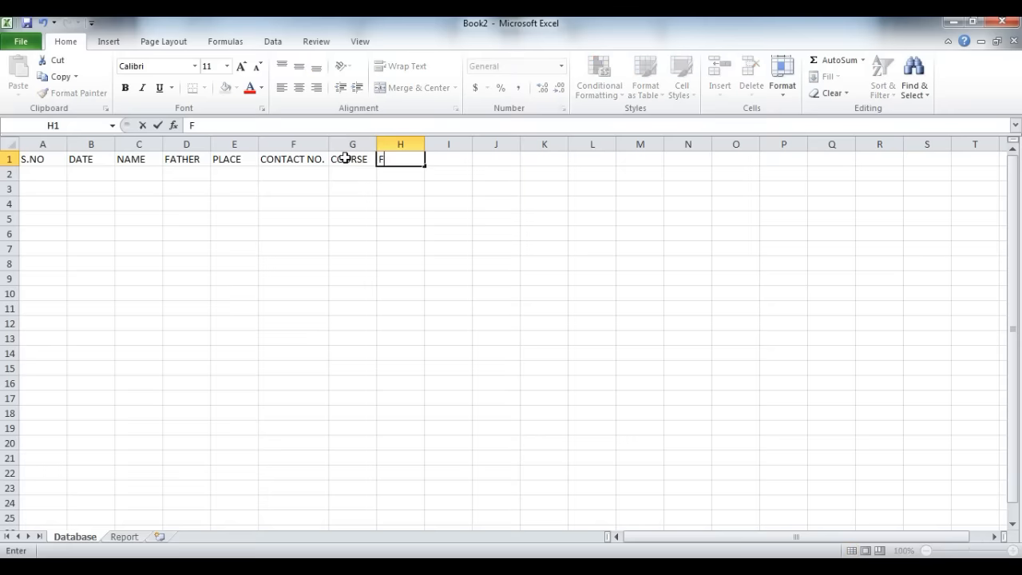
text(RR)
key(BackSpace)
text(EE)
key(BackSpace)
key(BackSpace)
key(BackSpace)
text(EE)
key(Tab)
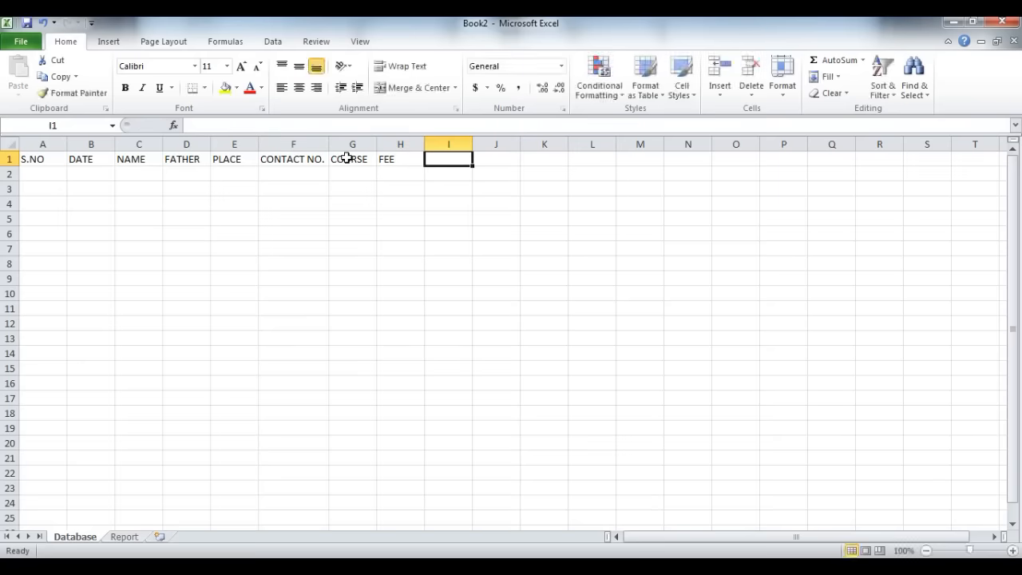
Step: Enter the heading STATUS in cell I1
text(RE)
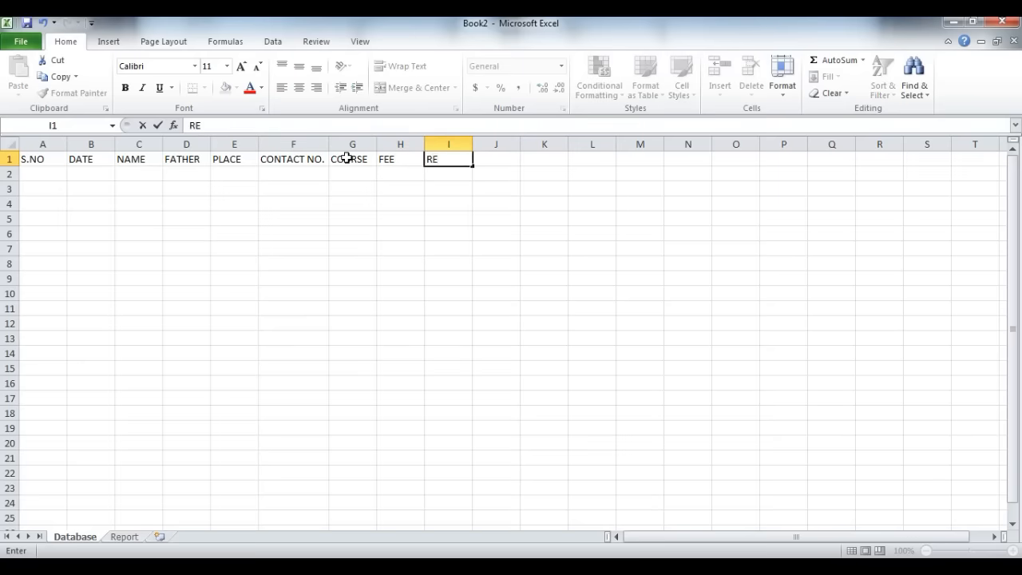
key(BackSpace)
key(BackSpace)
text(STATUS)
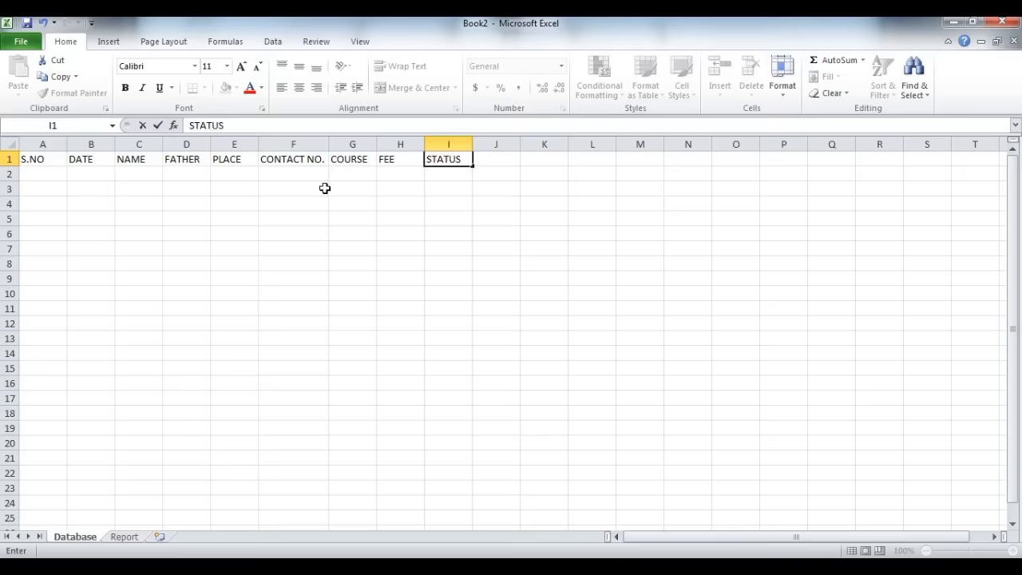
click(313, 176)
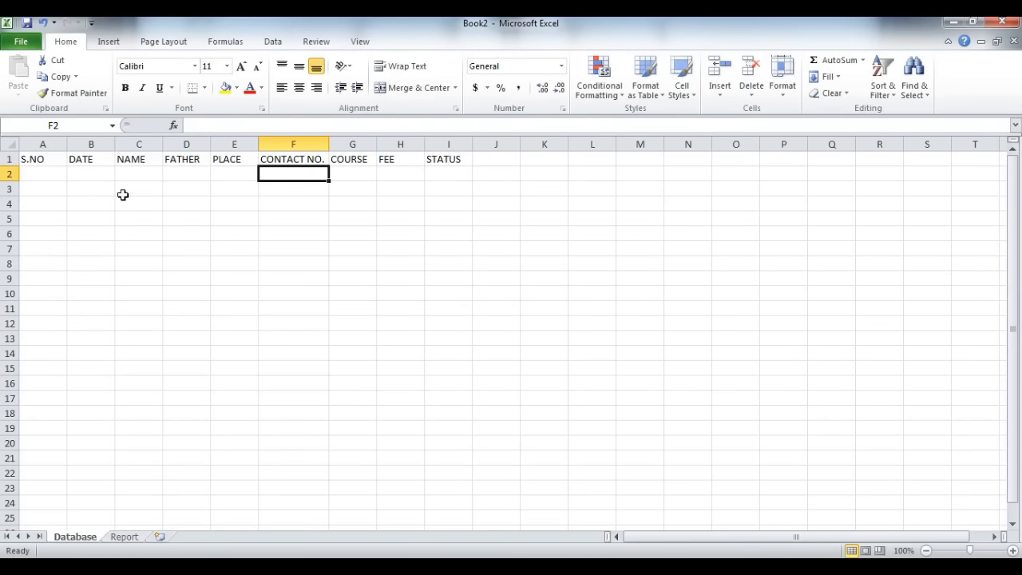
Step: Narrow the S.NO column, widen the NAME to CONTACT NO. columns to one equal width, and widen the STATUS column
drag(67, 144, 54, 144)
drag(127, 143, 346, 144)
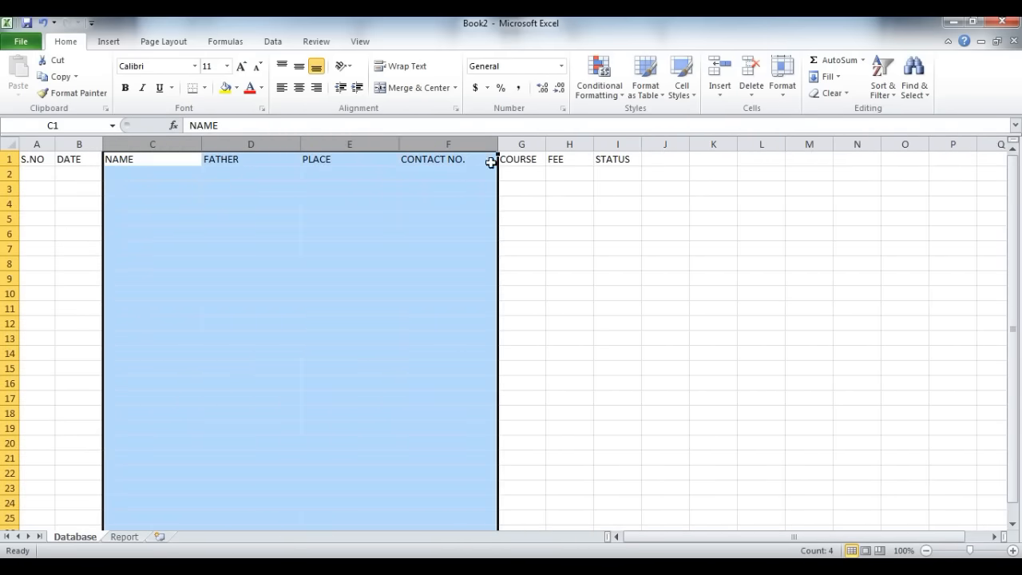
click(517, 172)
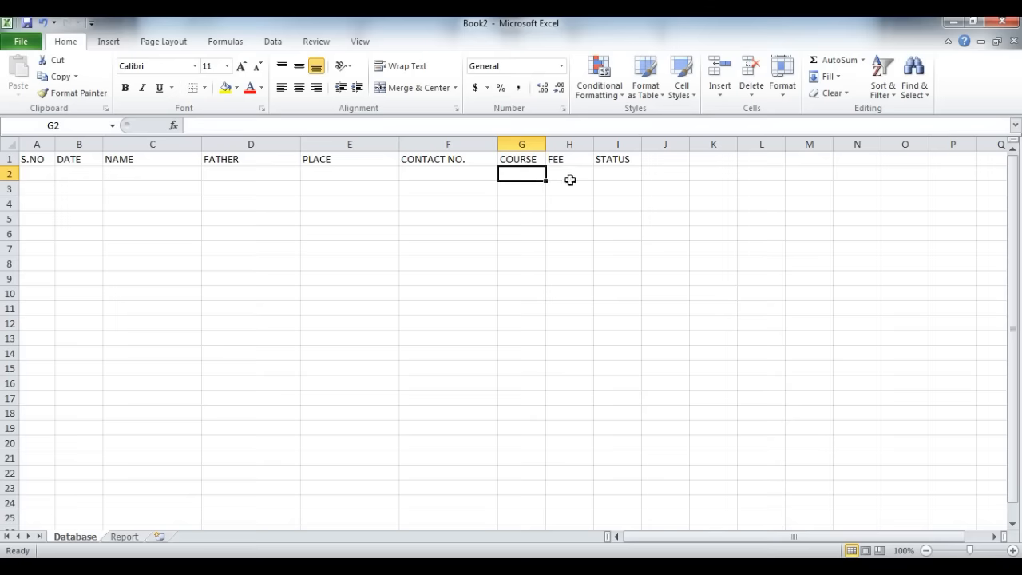
click(629, 174)
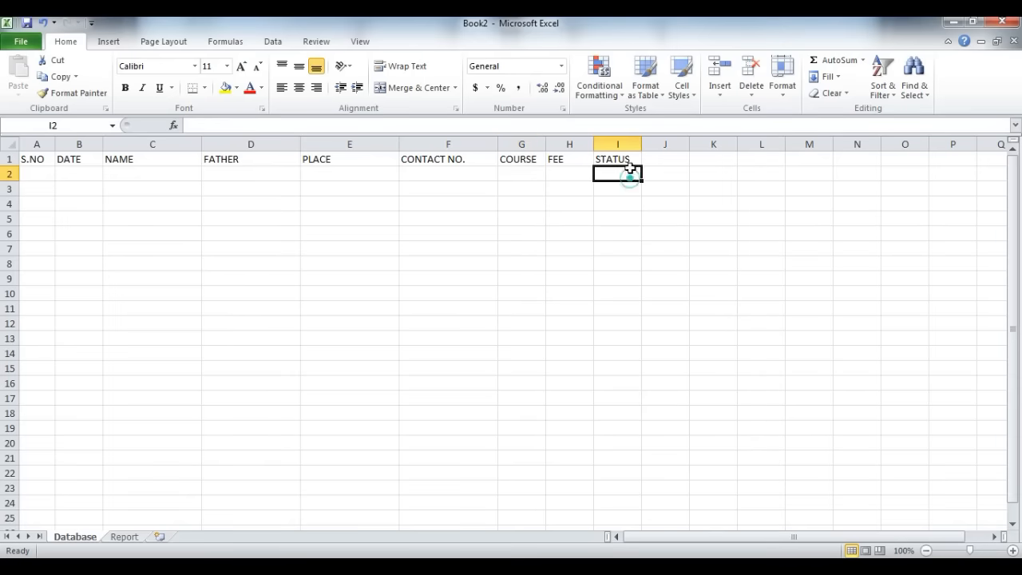
drag(640, 144, 691, 144)
Step: Centre the headings in cells A1 to I1 horizontally
drag(29, 158, 617, 158)
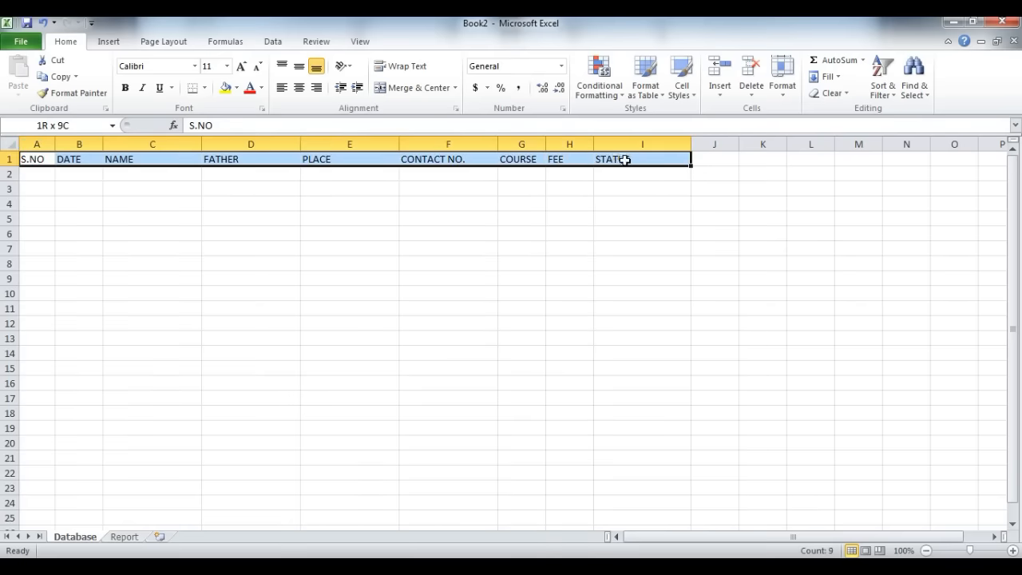
click(299, 87)
Step: Apply the custom date format DD-MM-YYYY to cell B2
click(83, 175)
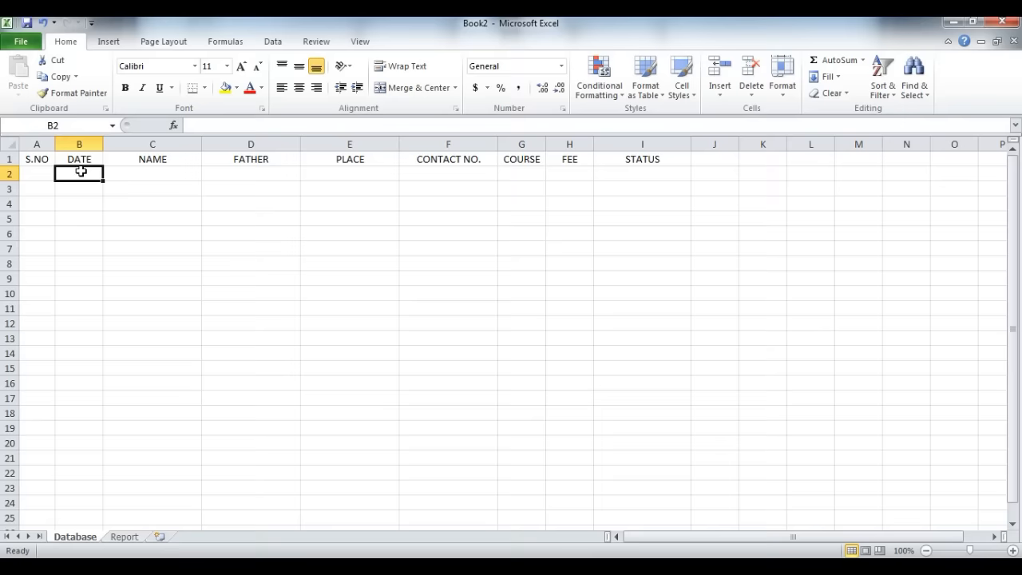
key(ctrl+1)
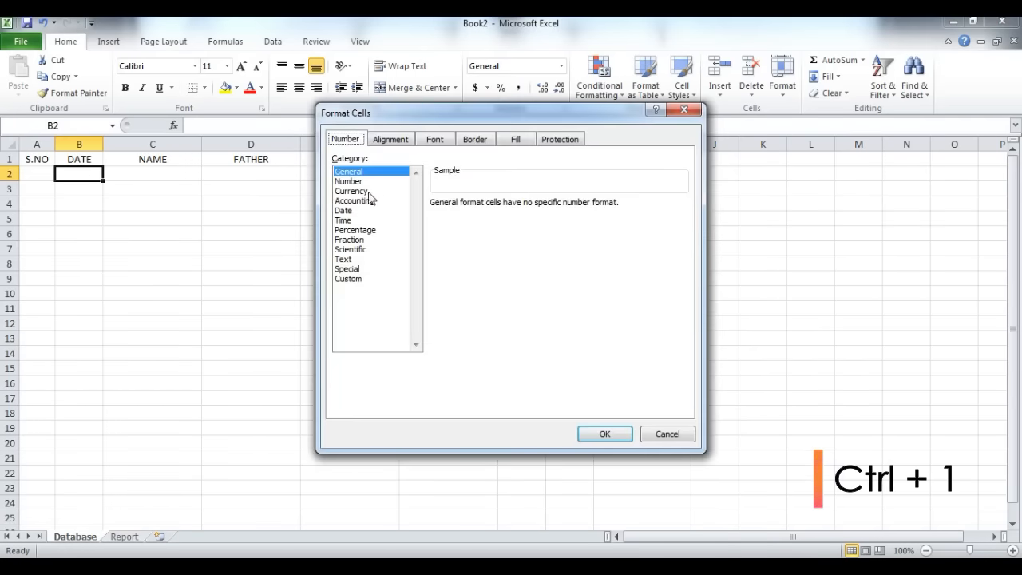
click(354, 214)
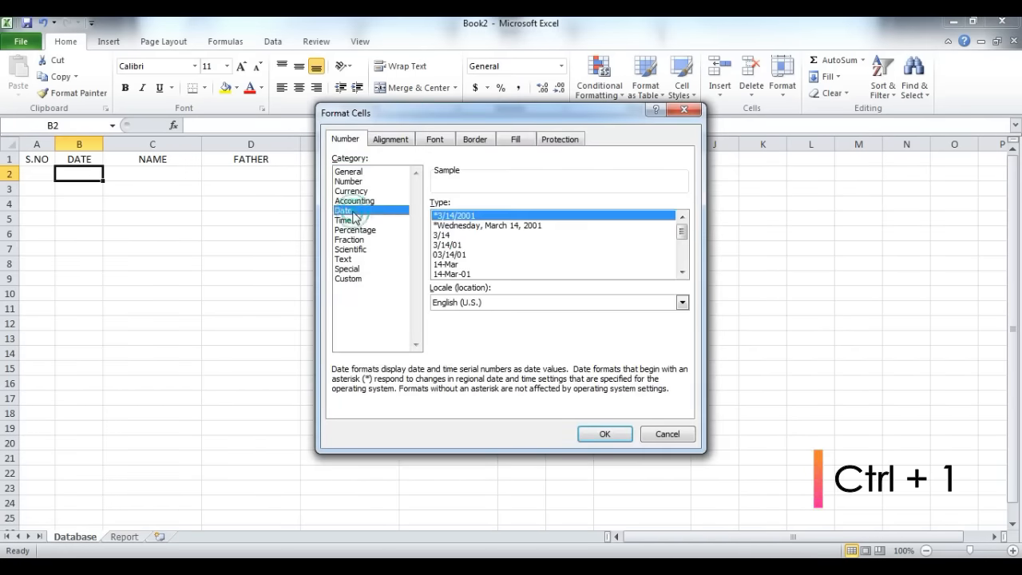
click(681, 273)
click(681, 273)
click(681, 273)
click(681, 273)
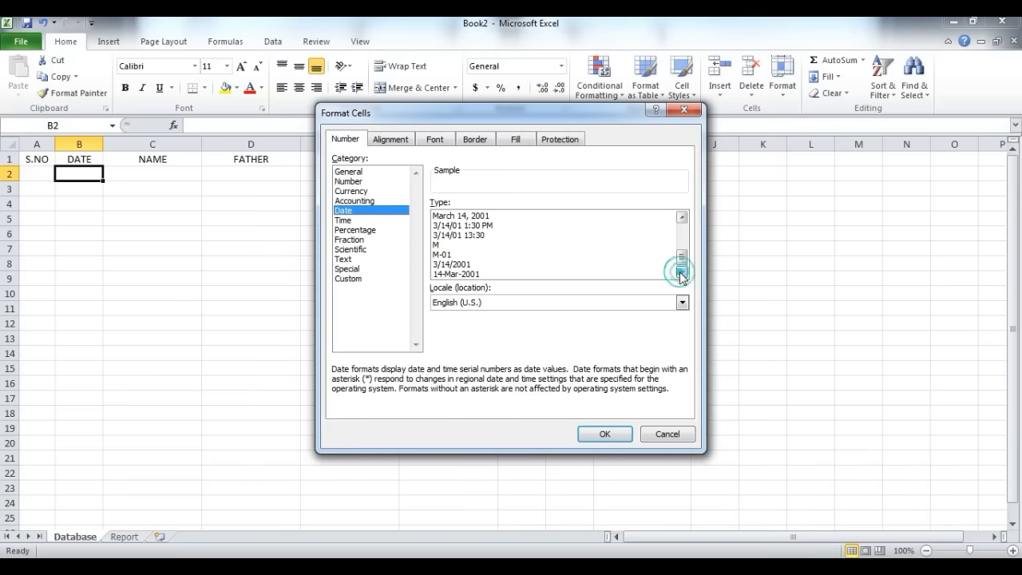
click(345, 279)
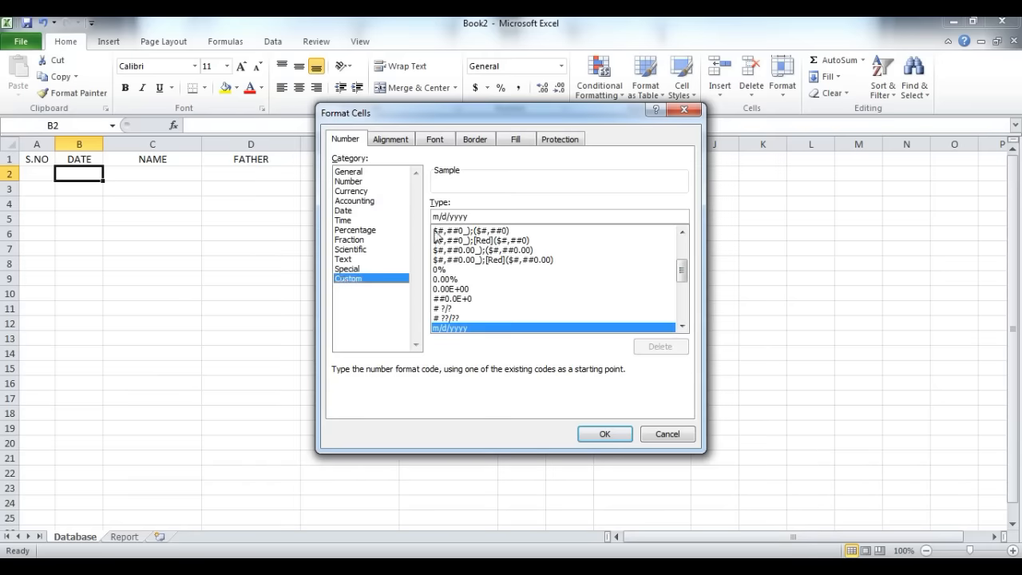
drag(472, 217, 395, 217)
text(DD-MM-)
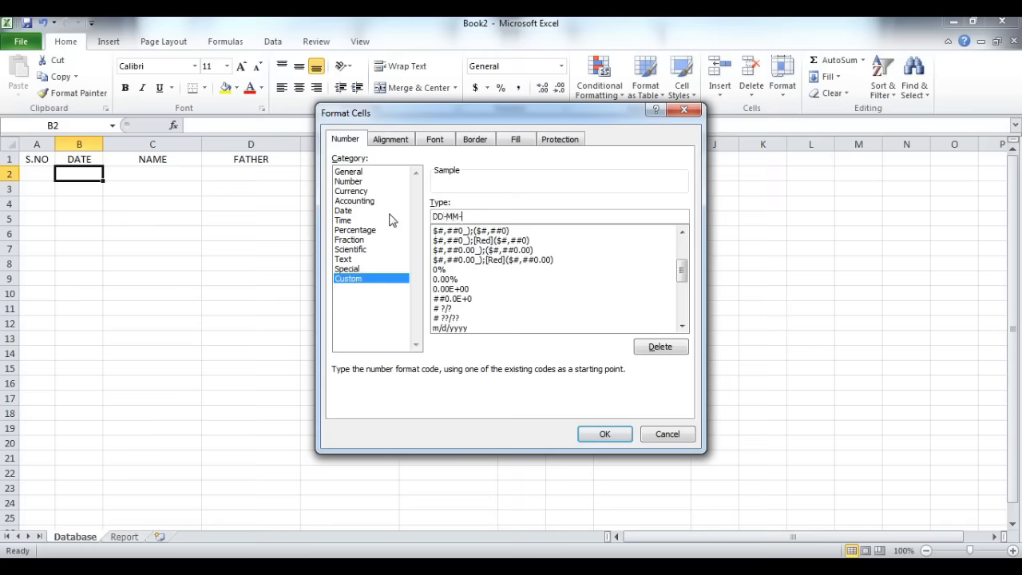
text(YYYY)
click(600, 434)
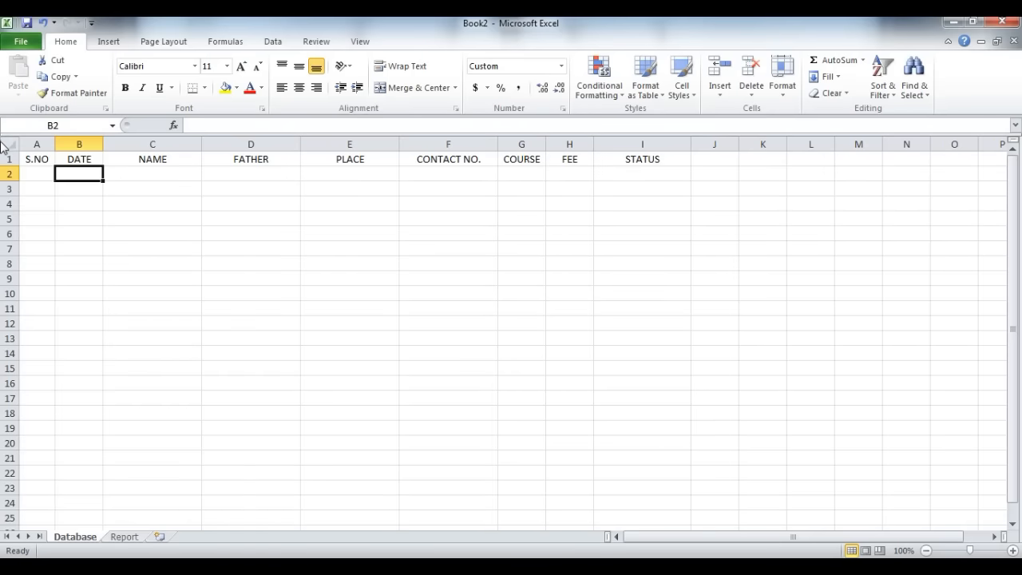
Step: Enter the date 1 June 2020 in cell B2
text(6/)
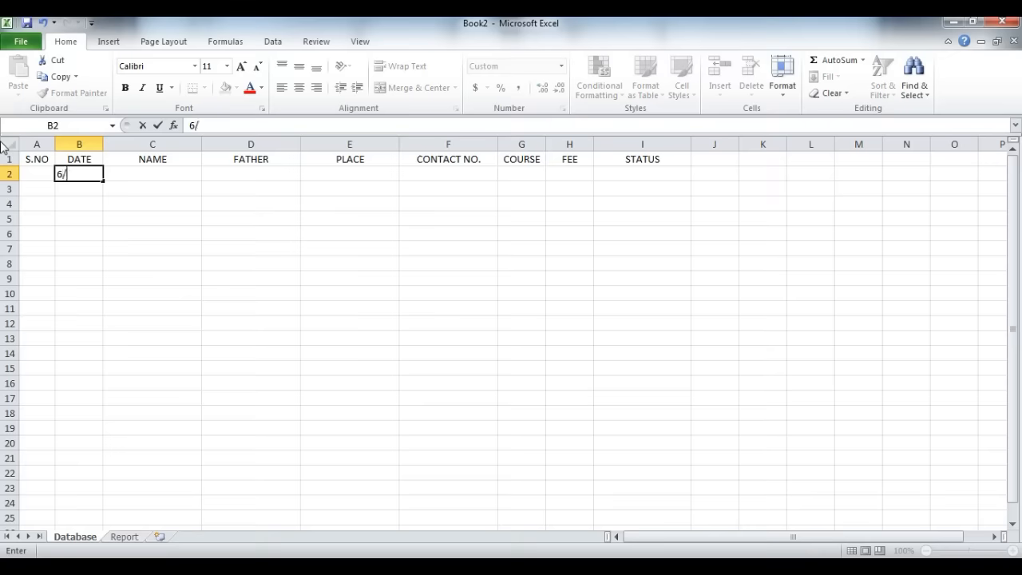
text(1/20)
key(Return)
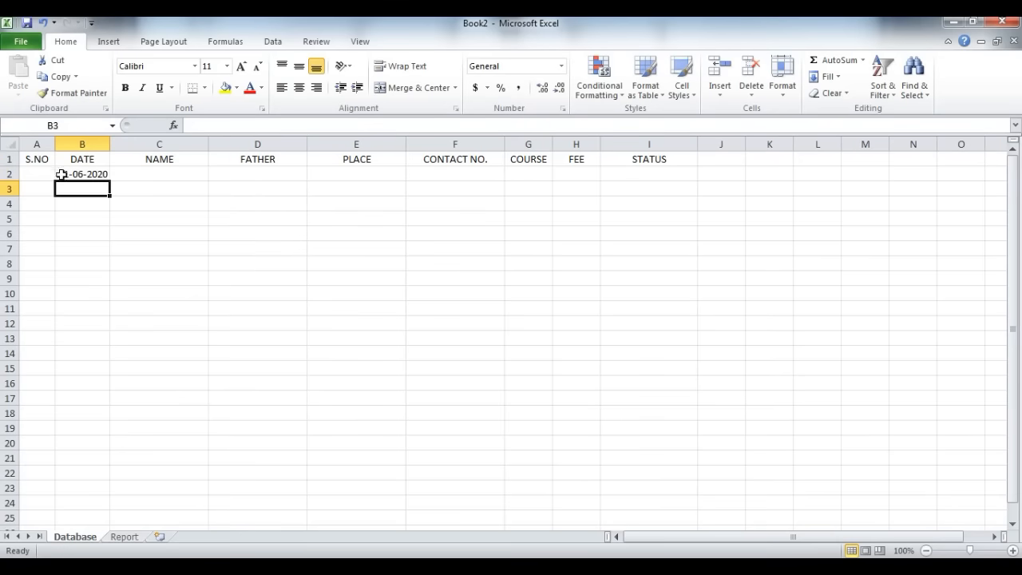
click(62, 174)
Step: Enter the student's full name in cell C2 and the father's name in cell D2
click(130, 174)
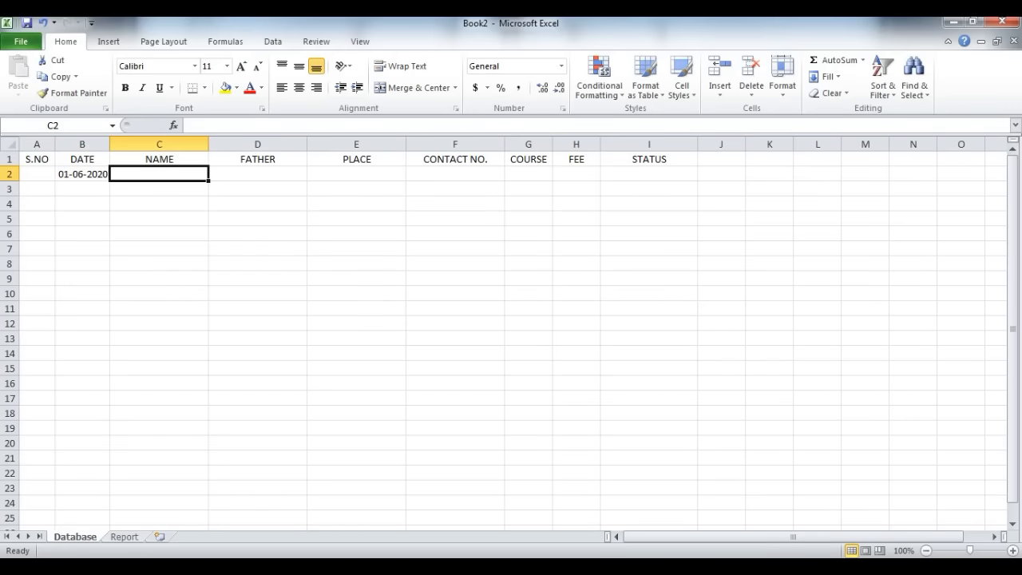
key(Tab)
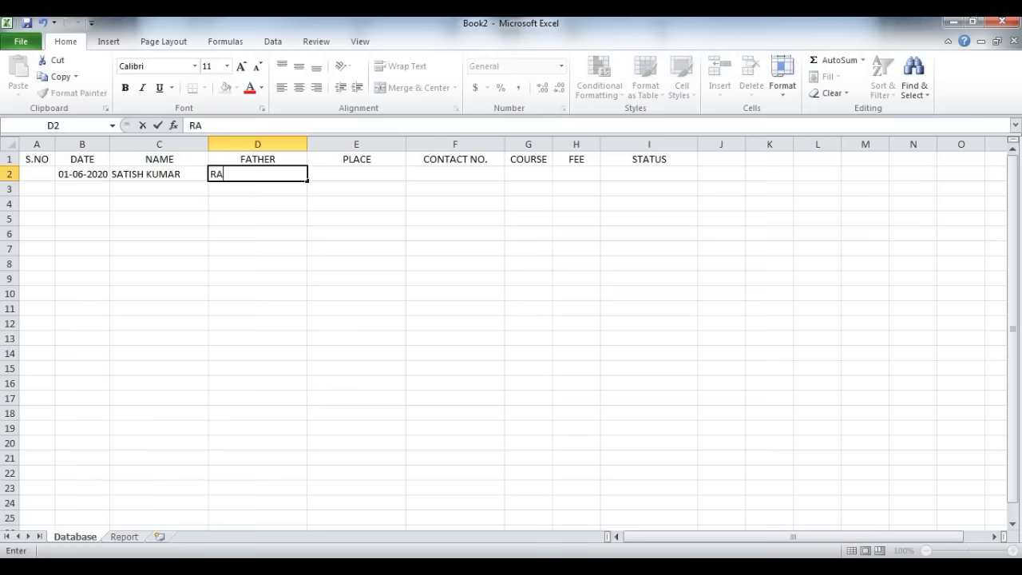
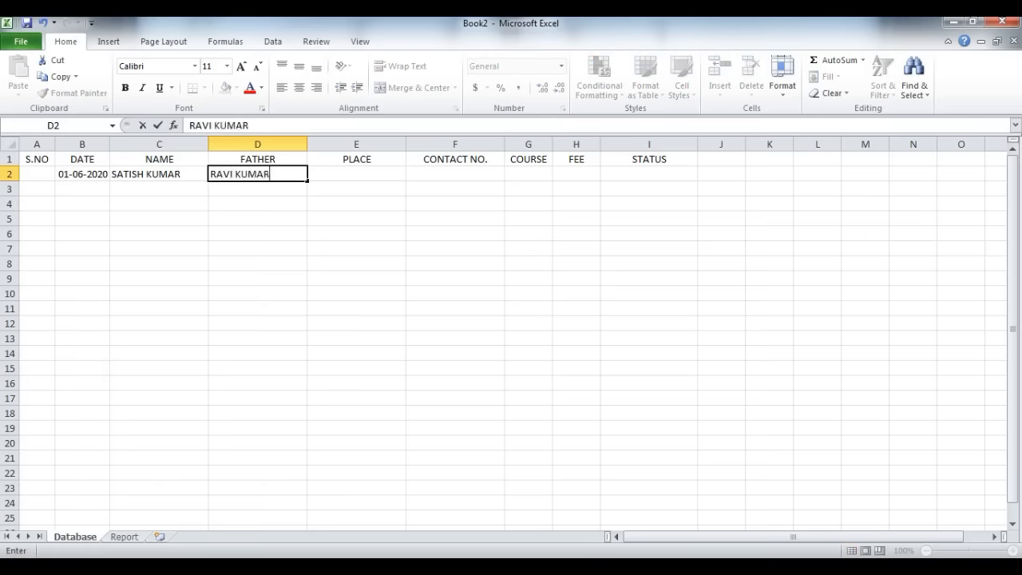
key(Tab)
Step: Enter WARANGAL as the place in cell E2 and the contact number in cell F2
text(WARANGAL)
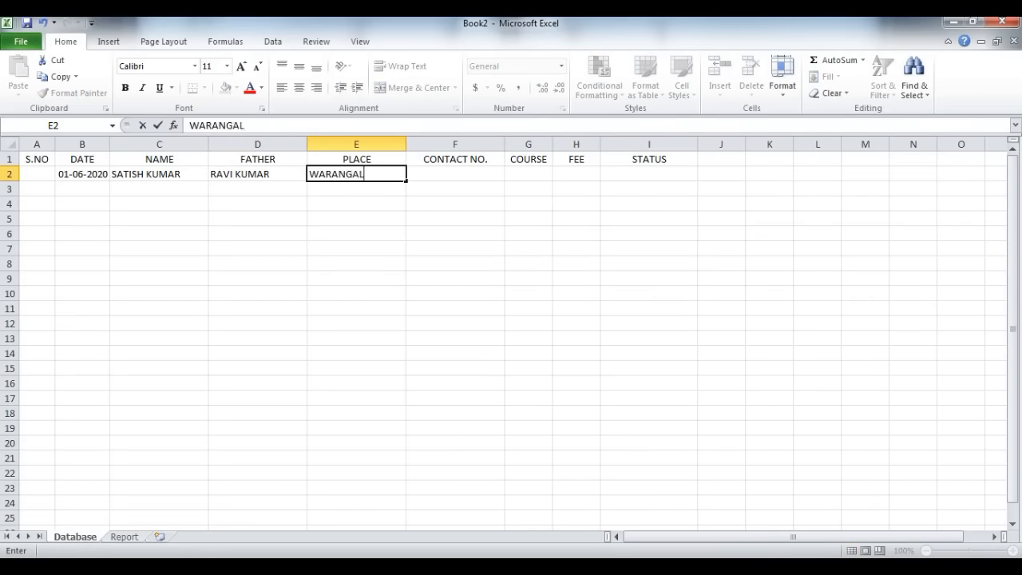
key(Tab)
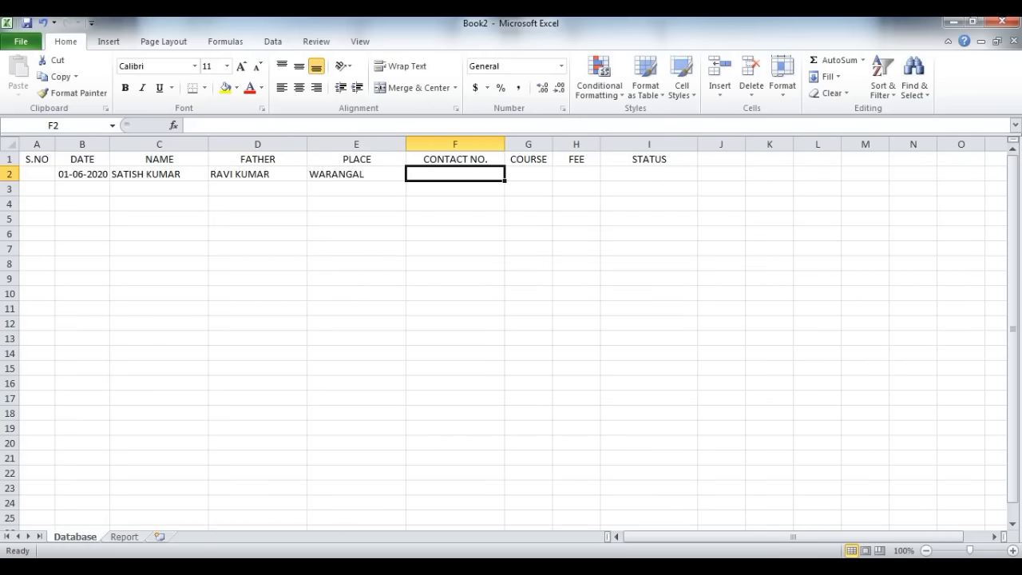
key(Tab)
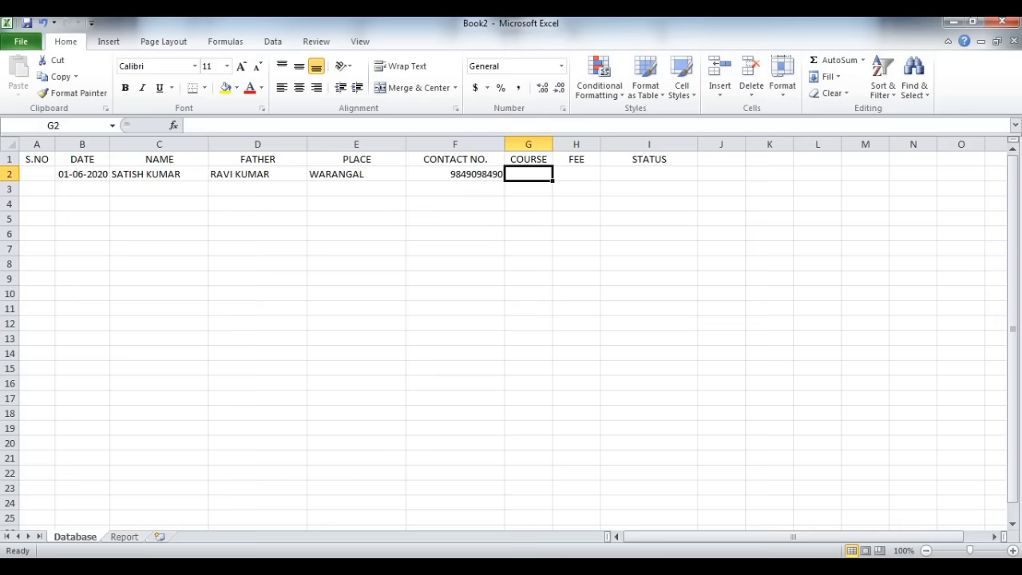
Step: Try the course spellings MPC and M.P.C in cell G2, and clear the cell
text(MPC)
key(Return)
key(Up)
key(Right)
key(Right)
key(Right)
key(Right)
text(M.P.C)
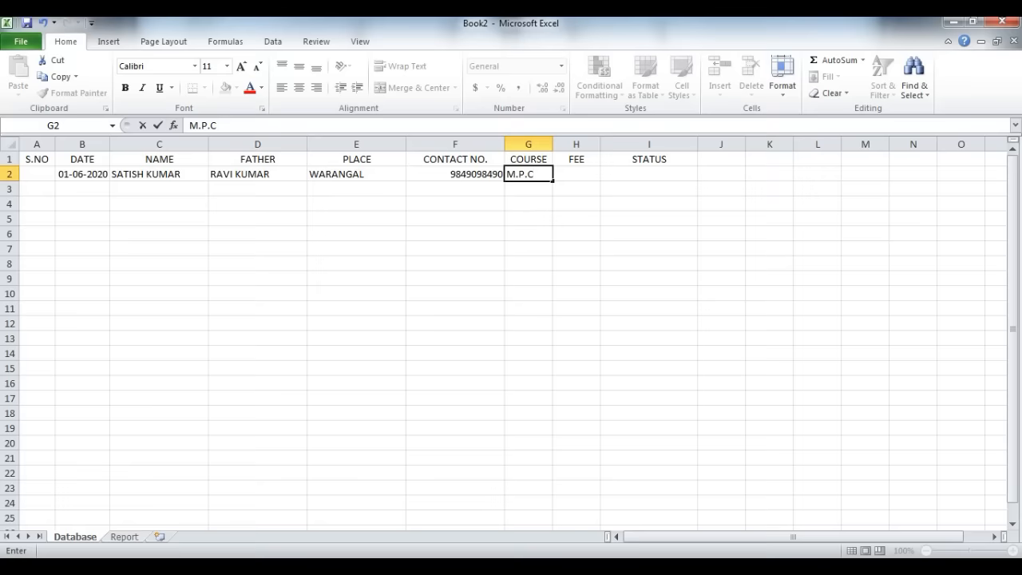
key(BackSpace)
key(BackSpace)
key(BackSpace)
key(BackSpace)
key(BackSpace)
key(Escape)
key(Delete)
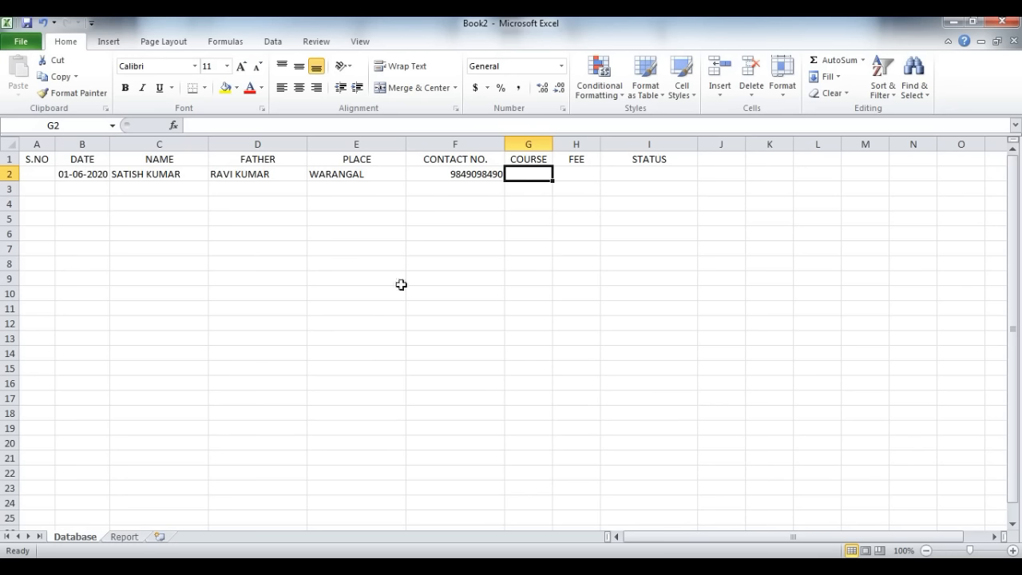
Step: Set up data validation for cell G2 that allows a list with the source MPC, BPC, CEC, MEC, HEC
click(276, 41)
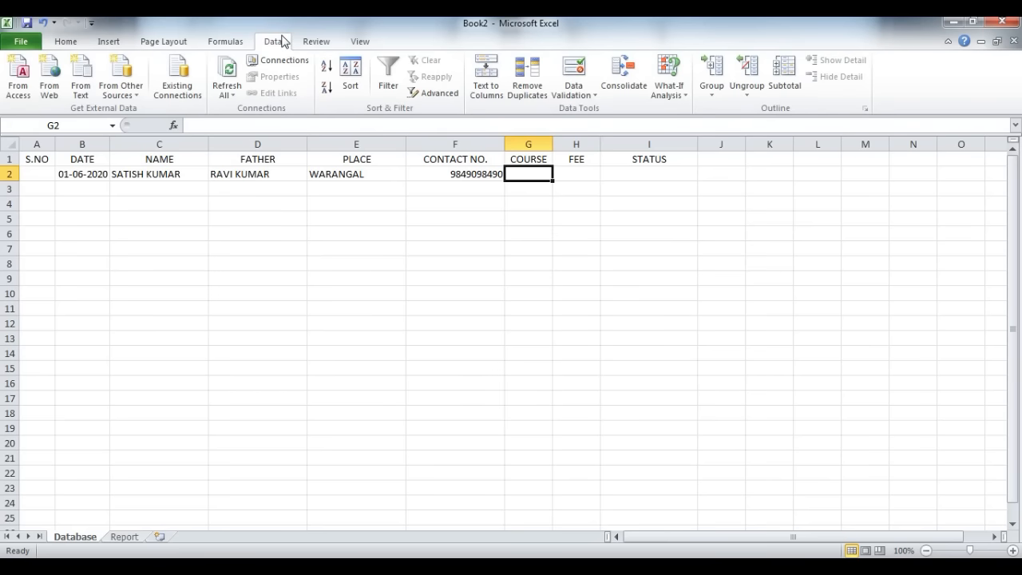
click(580, 95)
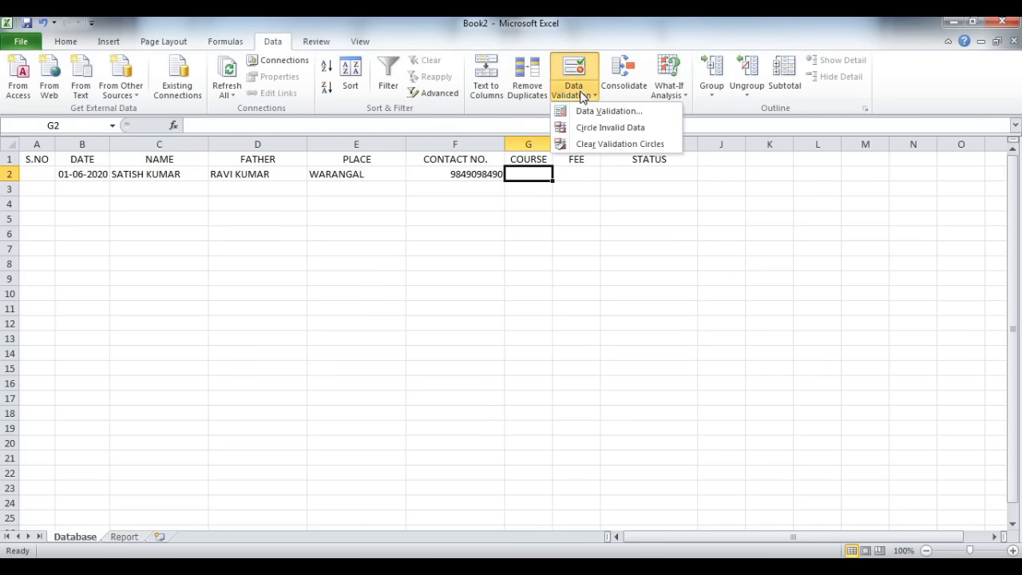
click(591, 111)
click(490, 234)
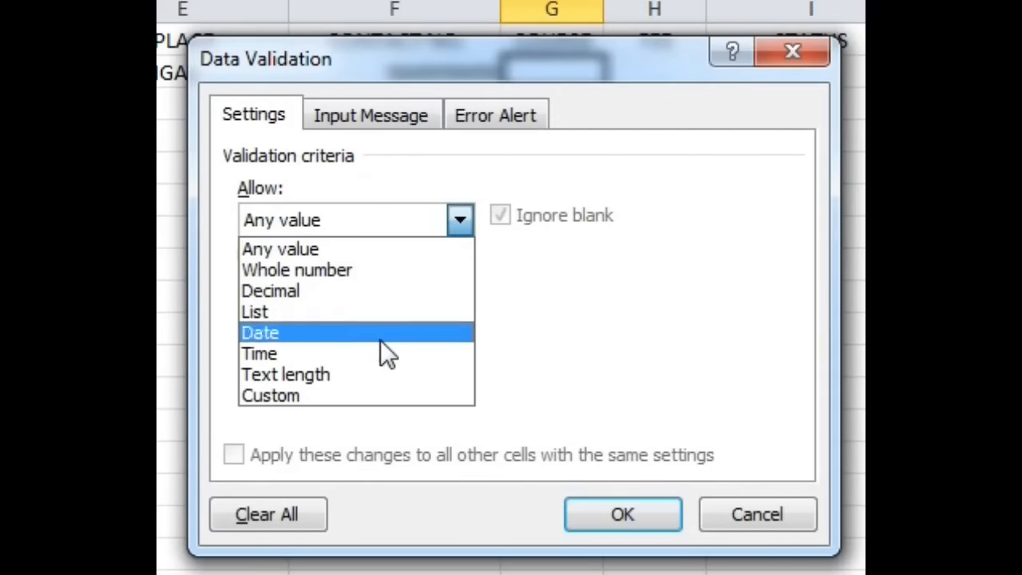
click(320, 314)
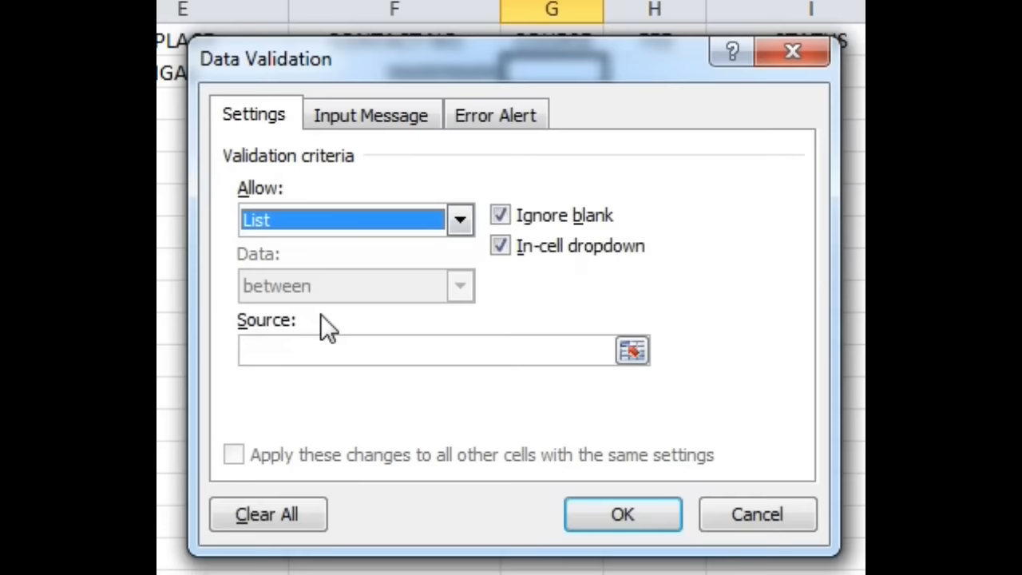
click(326, 349)
text(MPC, BPC, CEC, MEC, HEC)
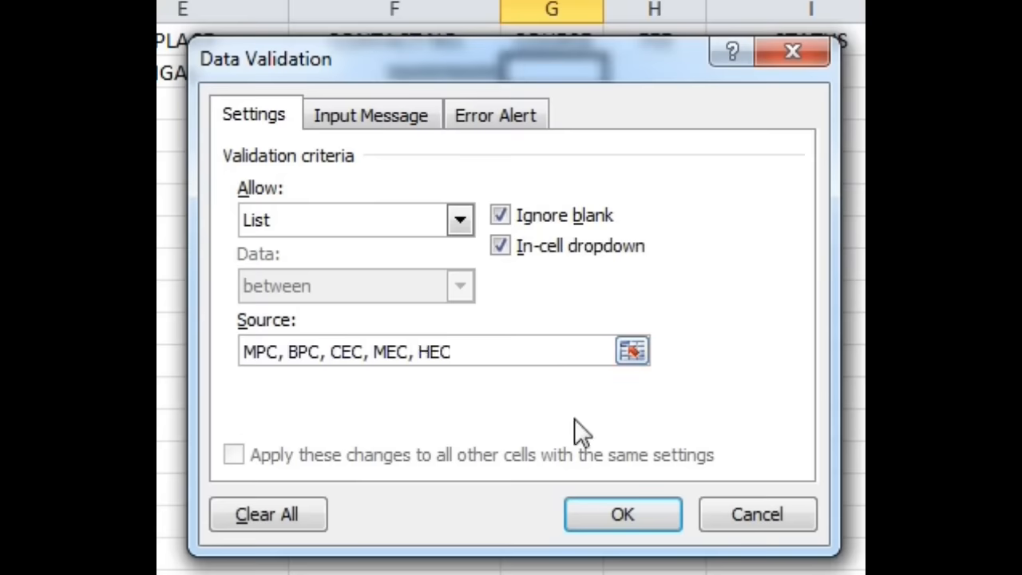
Step: Turn off the validation's input message and title its error alert Invalid Course
click(372, 115)
click(235, 158)
click(543, 120)
click(587, 256)
text(In)
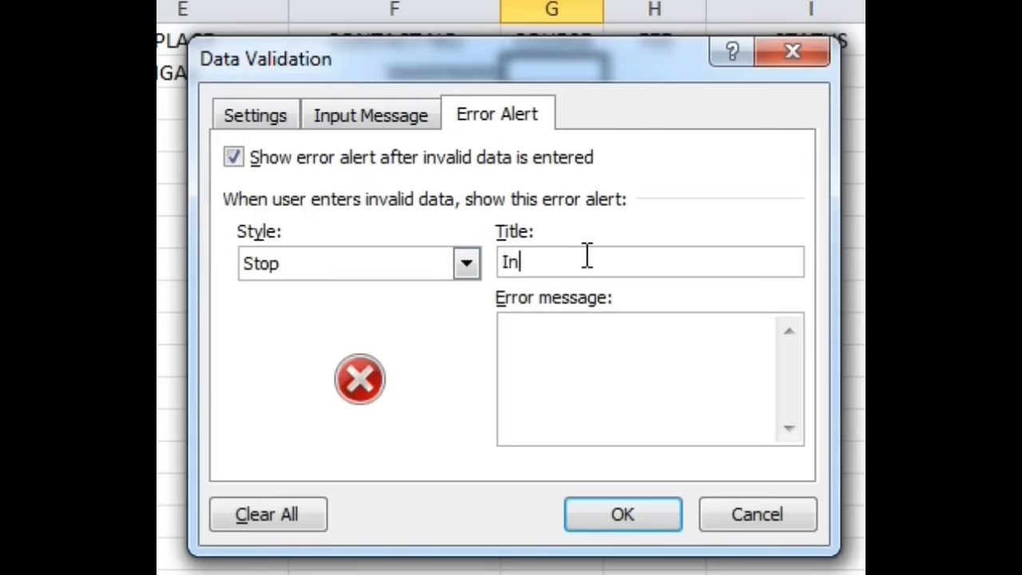
text(valid Course)
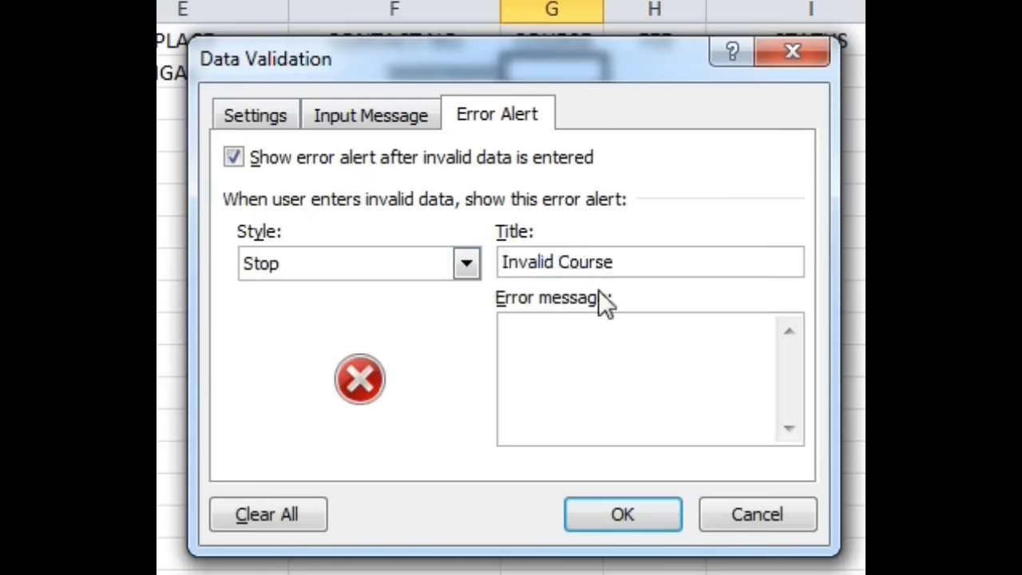
Step: Set the error message to "Course you entered in Invalid. Select from the Drop-Down List." and apply the validation to cell G2
click(610, 347)
text(Course )
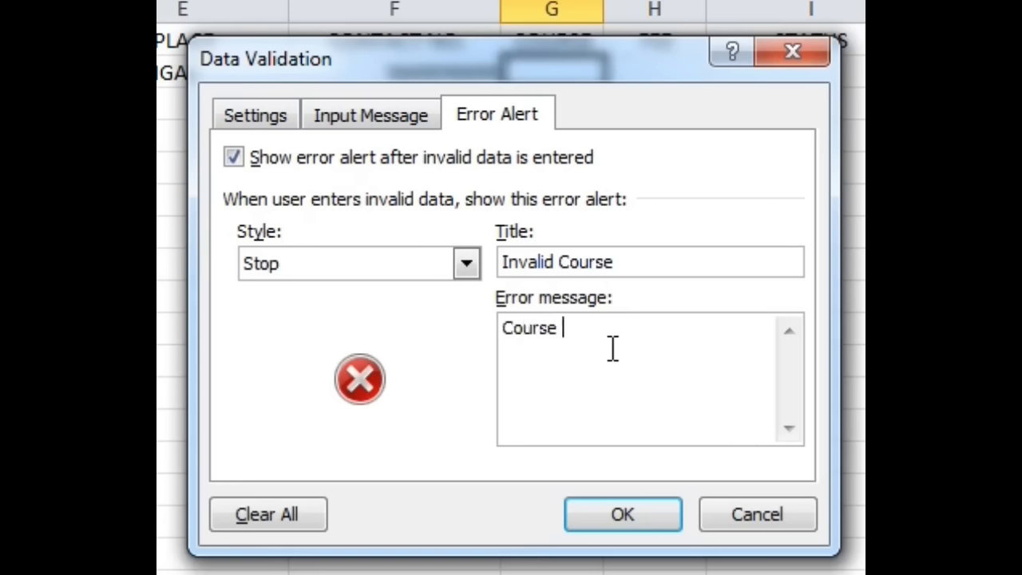
text(you entered in Invalid,)
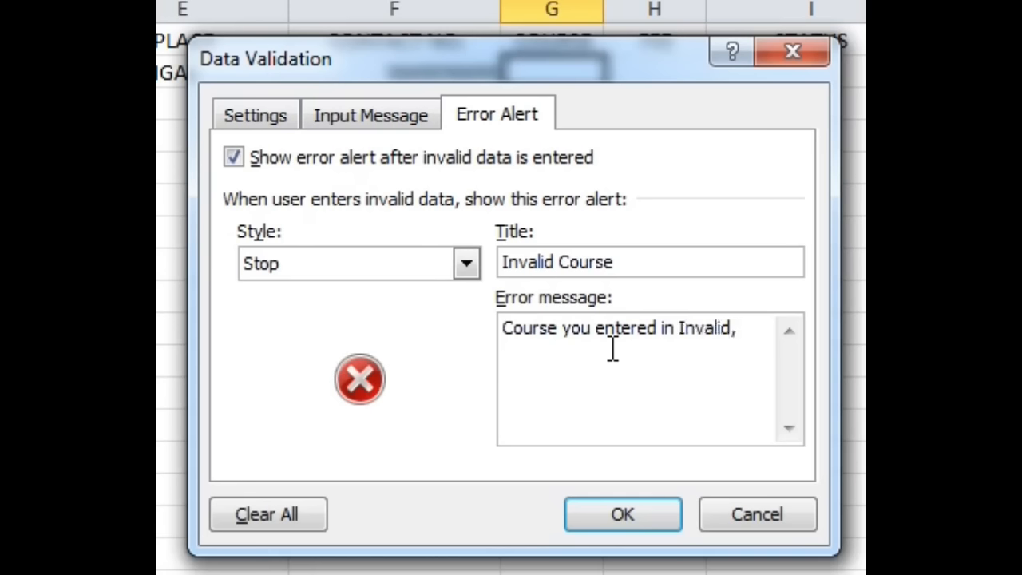
key(BackSpace)
text(. Select from the drop-D)
key(BackSpace)
key(Delete)
text(D)
key(End)
text(own List)
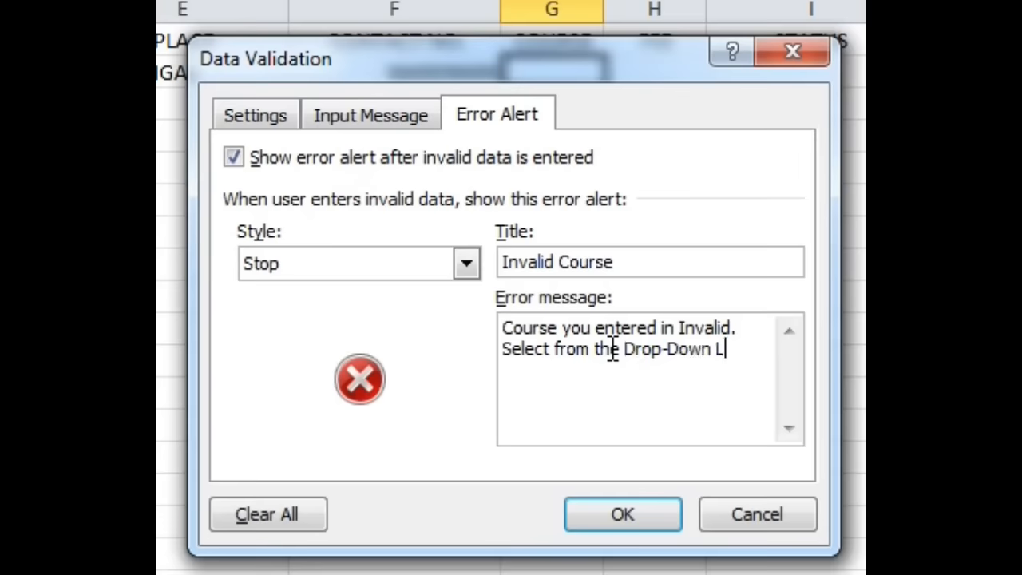
text(.)
click(620, 514)
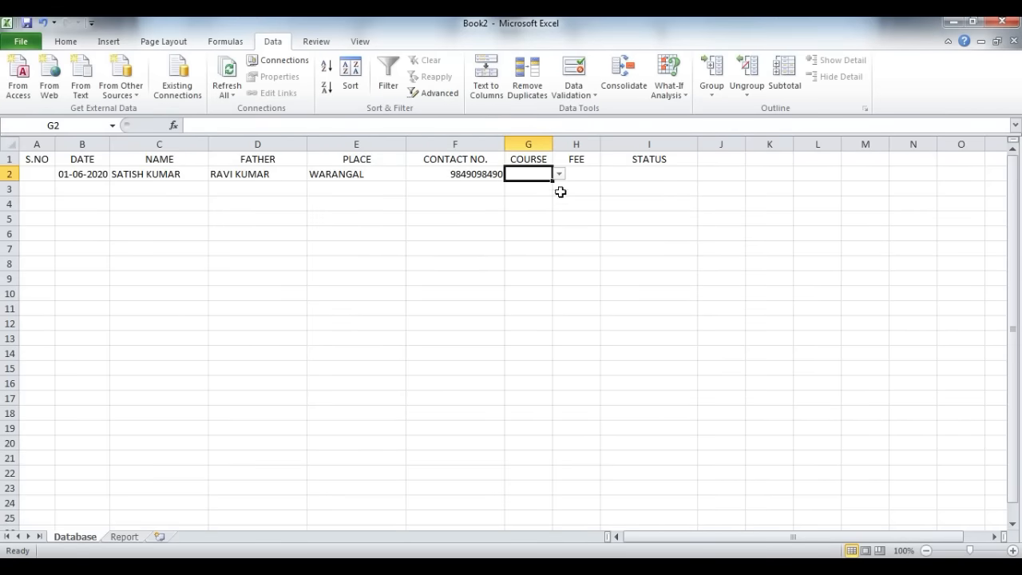
Step: Test the validation in cell G2 by opening its course list and entering m.p.c, and discard the entry
click(559, 174)
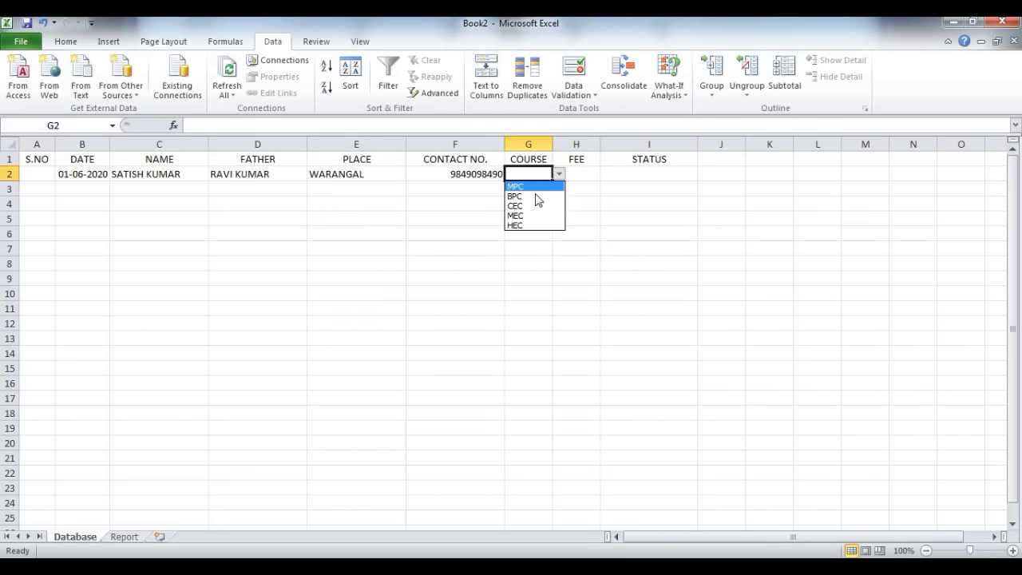
click(527, 171)
text(m.p.)
key(Return)
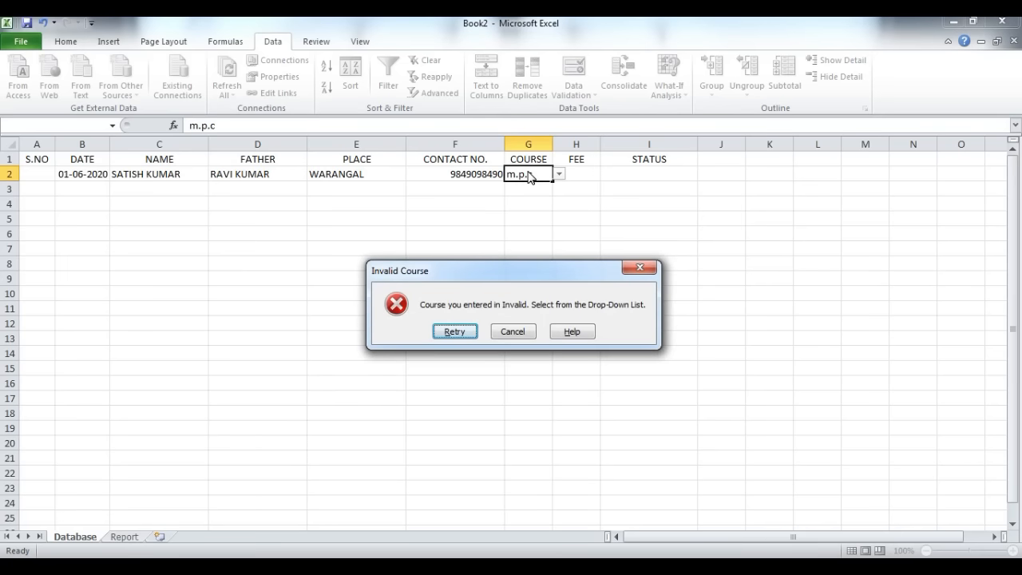
key(Return)
key(BackSpace)
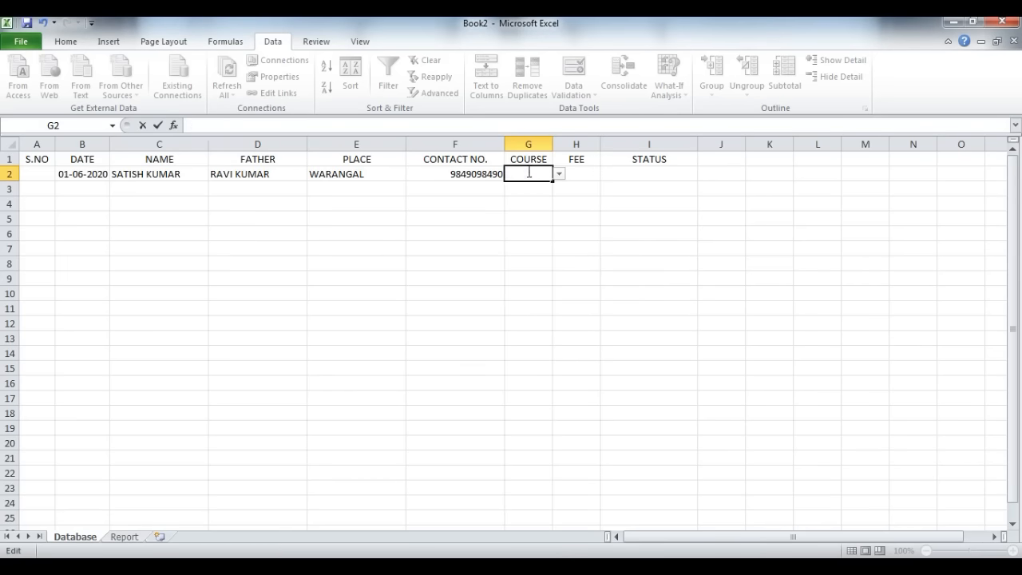
key(Escape)
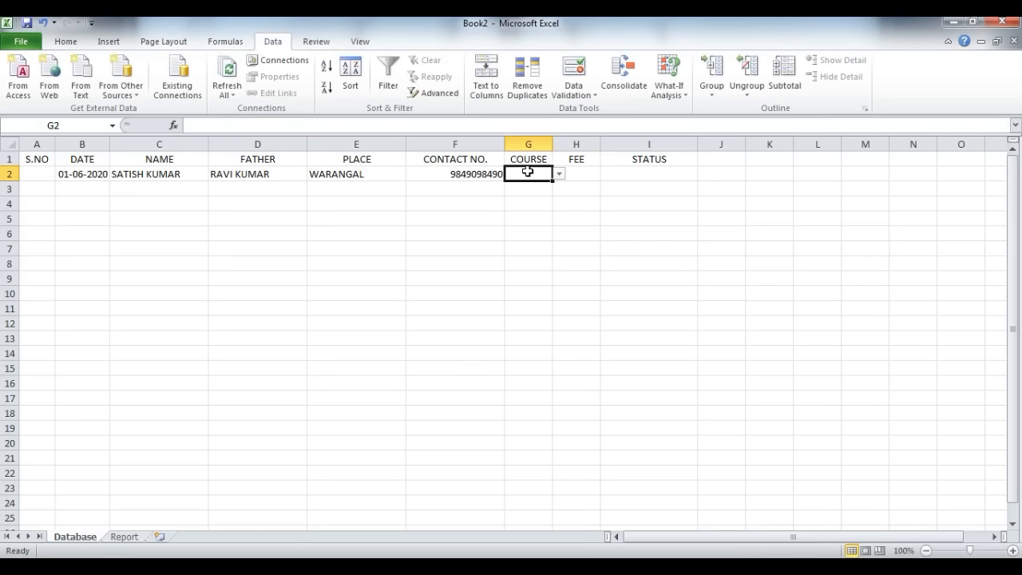
Step: Enter the course MPC in cell G2 and the fee 35000 in cell H2
text(MPC)
key(Tab)
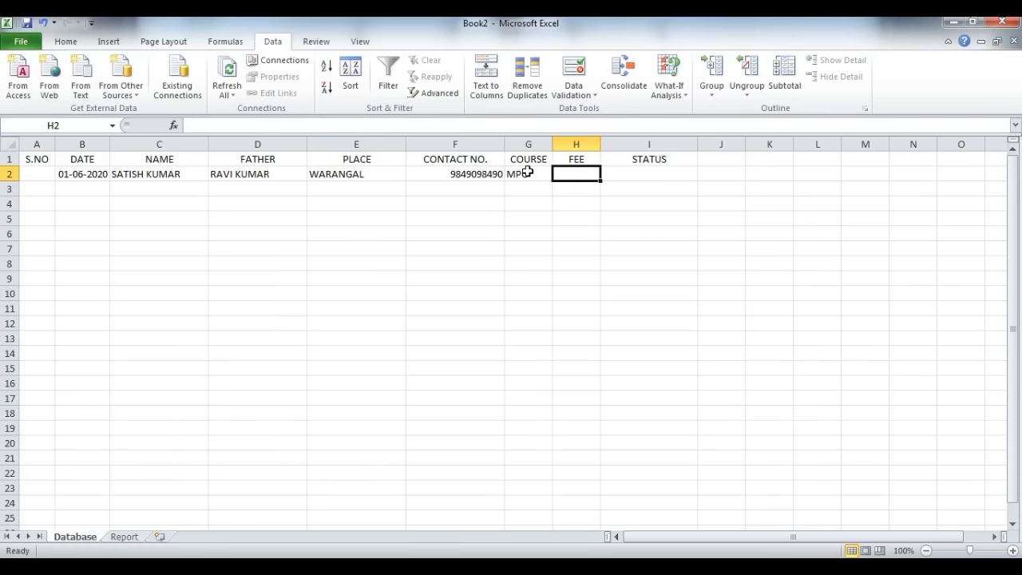
text(35000)
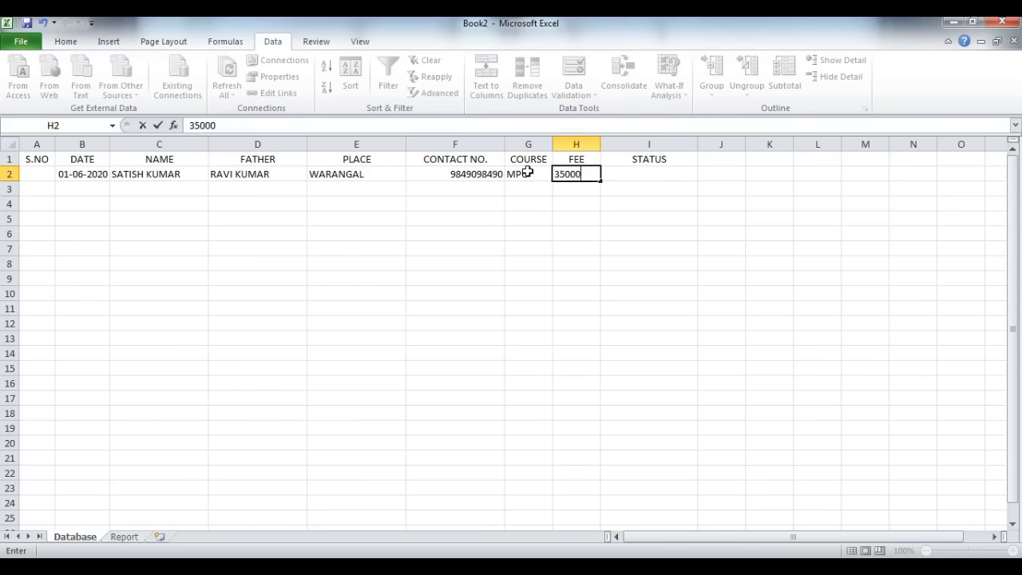
key(Tab)
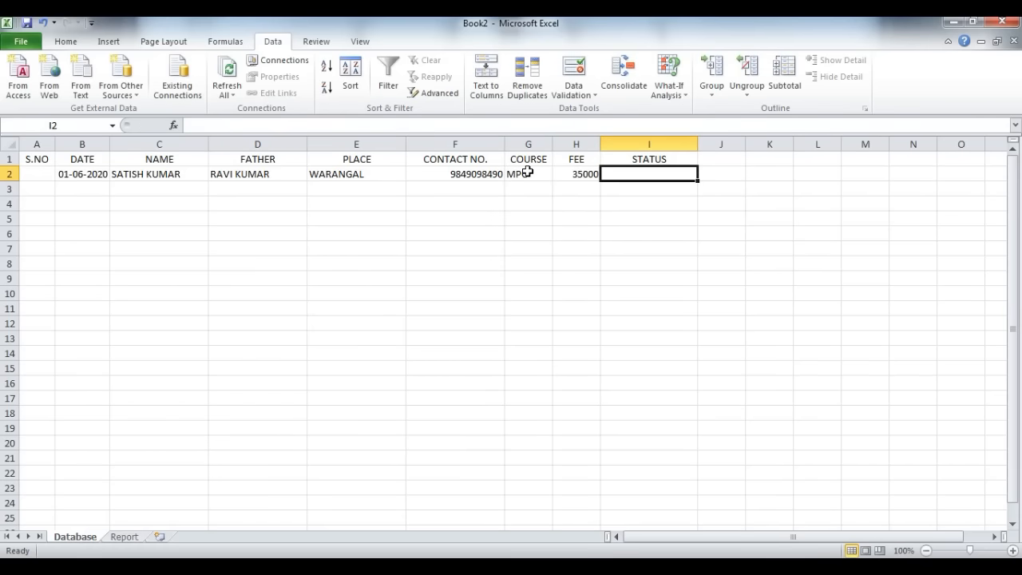
Step: Format the fee in cell H2 to show two decimal places
click(578, 174)
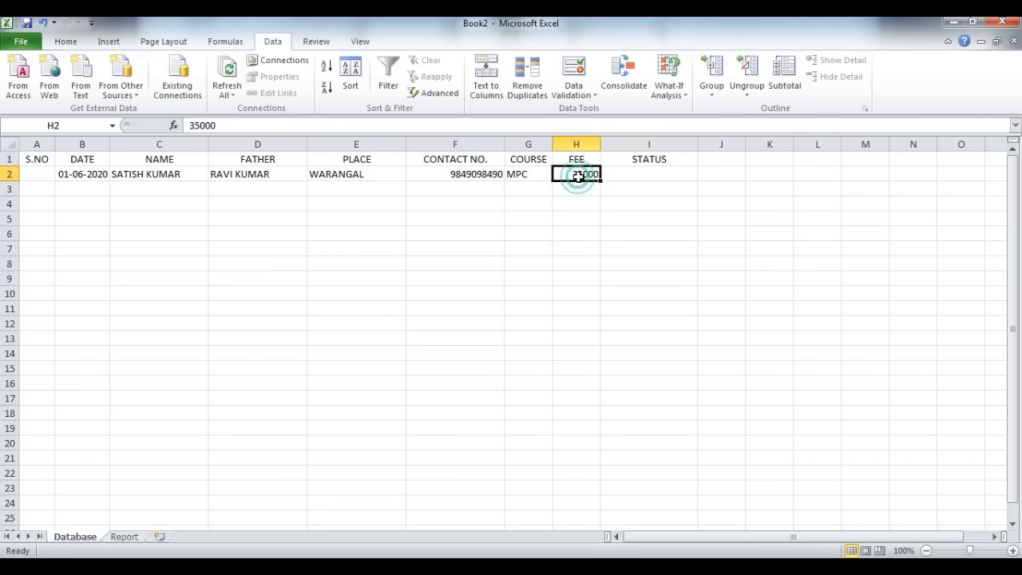
click(65, 41)
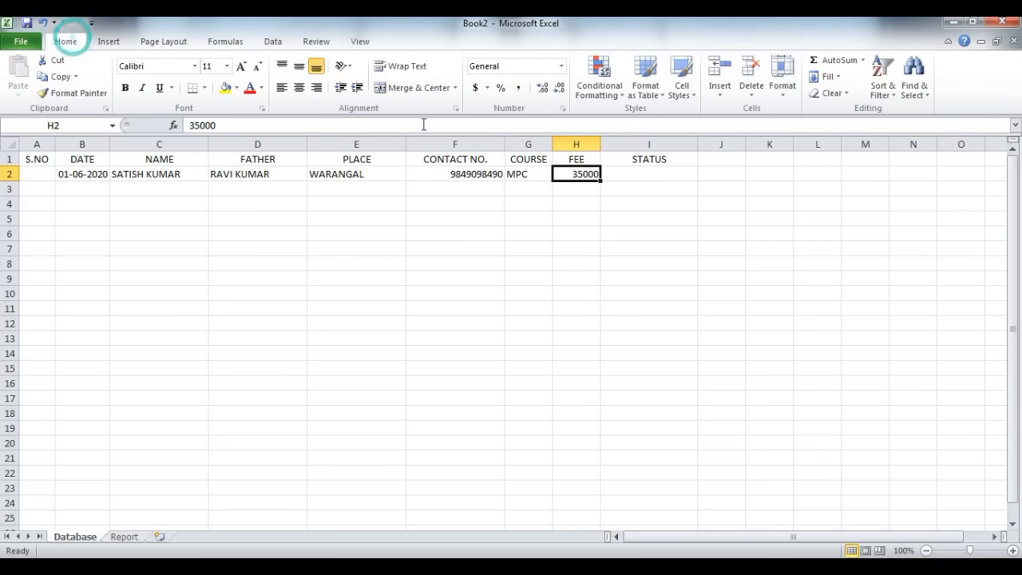
click(542, 88)
click(542, 89)
Step: Set up data validation for cell I2 that allows a list with the source ADMISSION, COUNSELLING
click(677, 173)
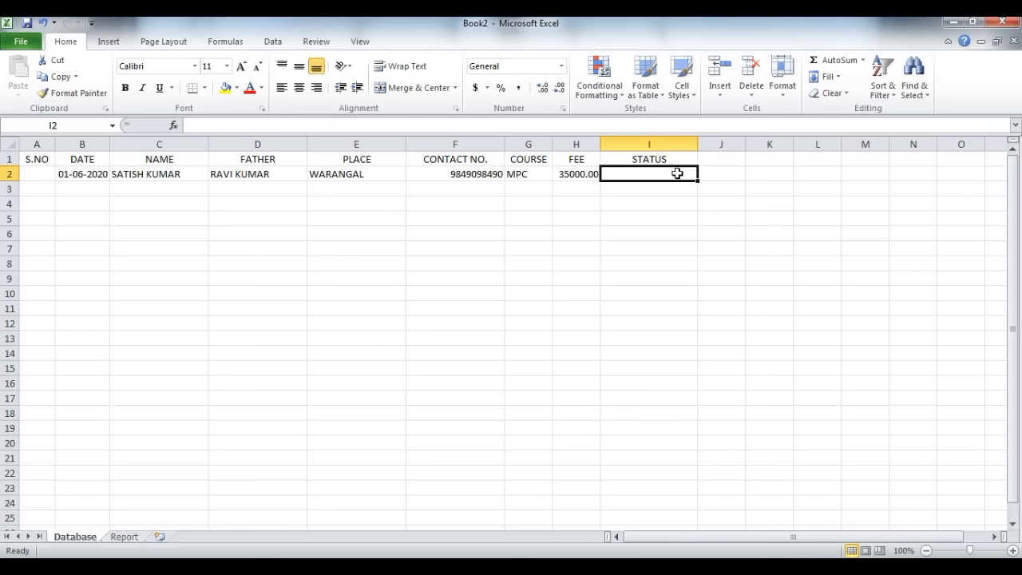
click(274, 44)
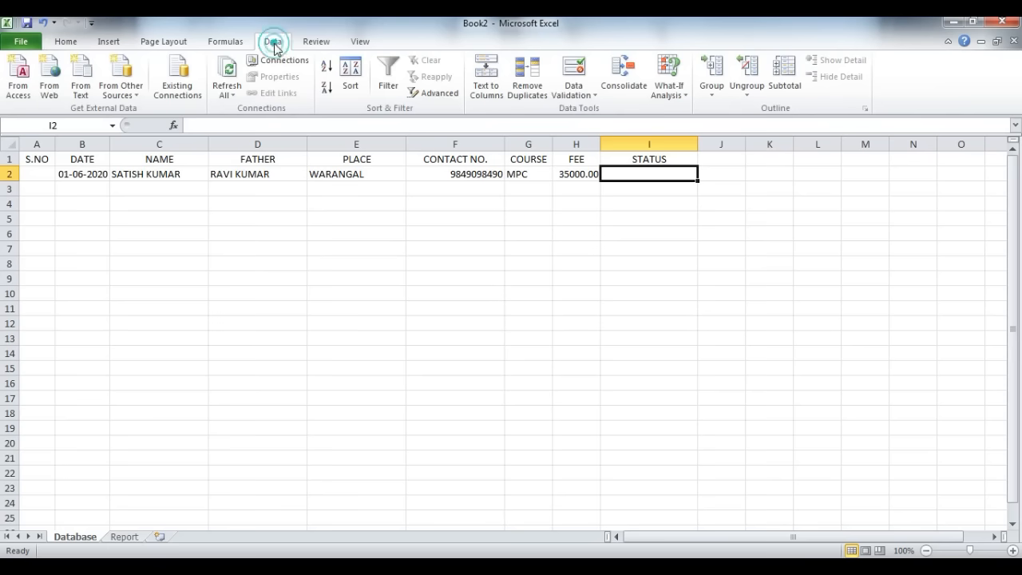
click(581, 97)
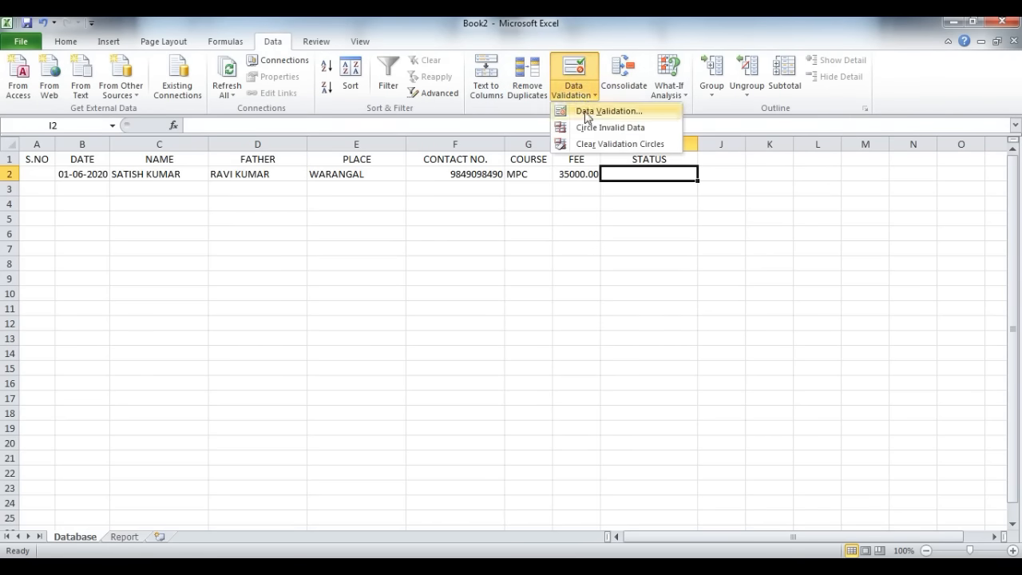
click(591, 111)
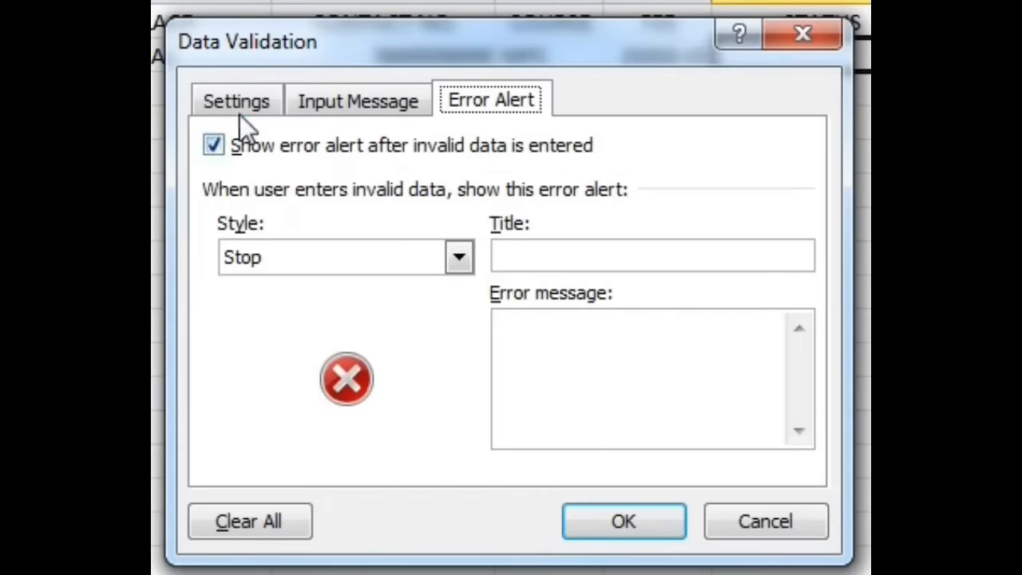
click(237, 109)
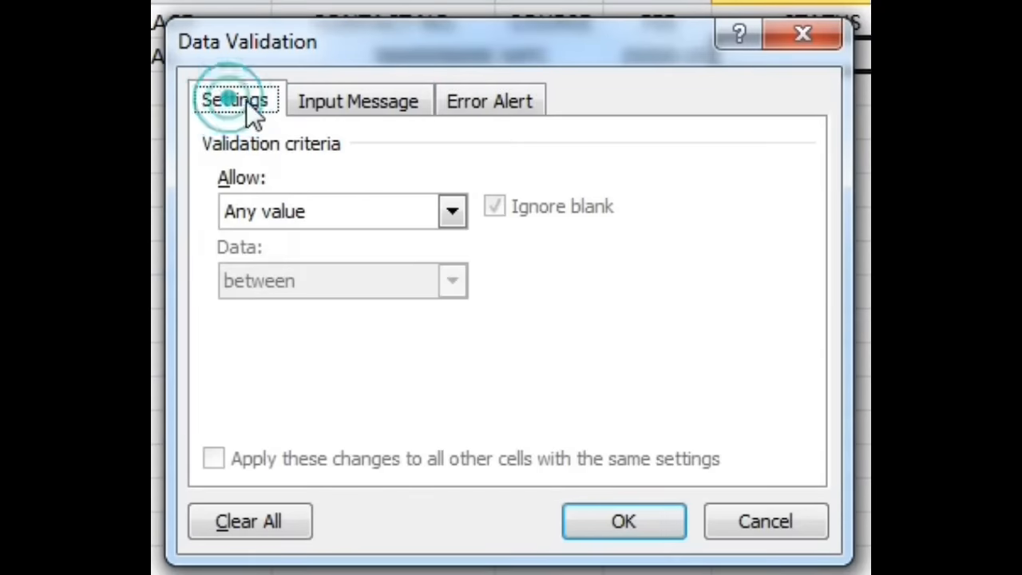
click(307, 209)
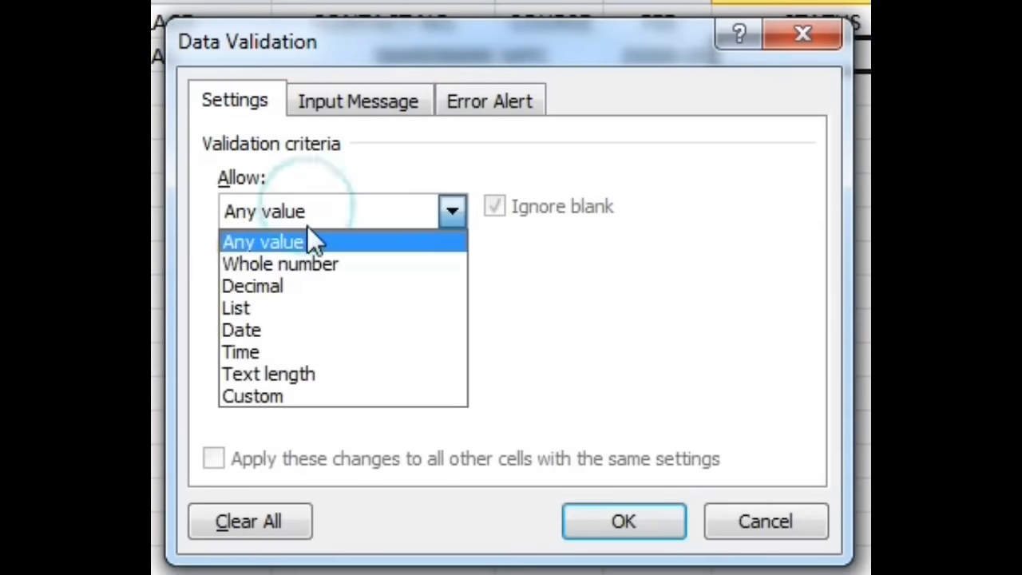
click(285, 307)
click(318, 350)
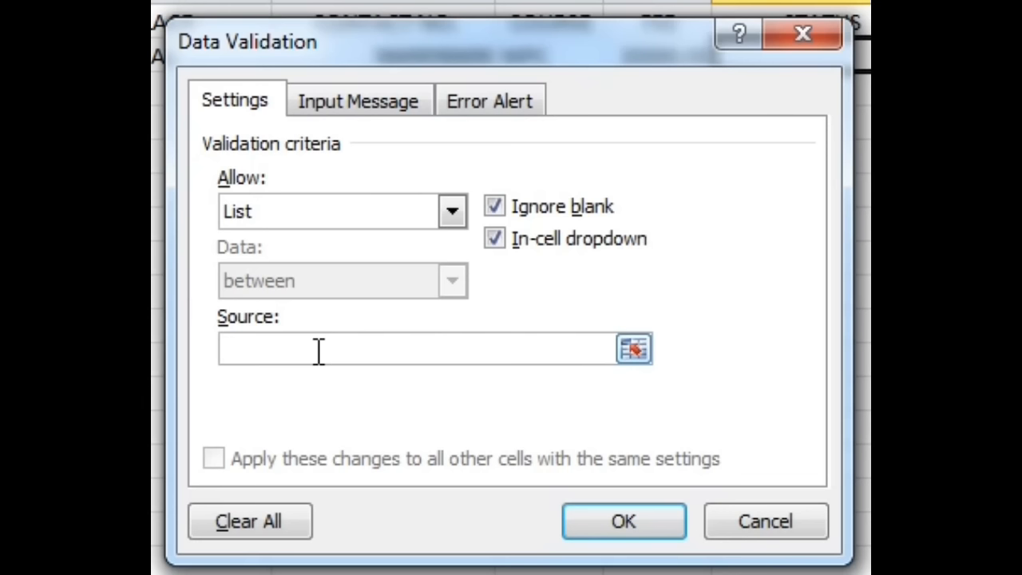
text(ADMIS)
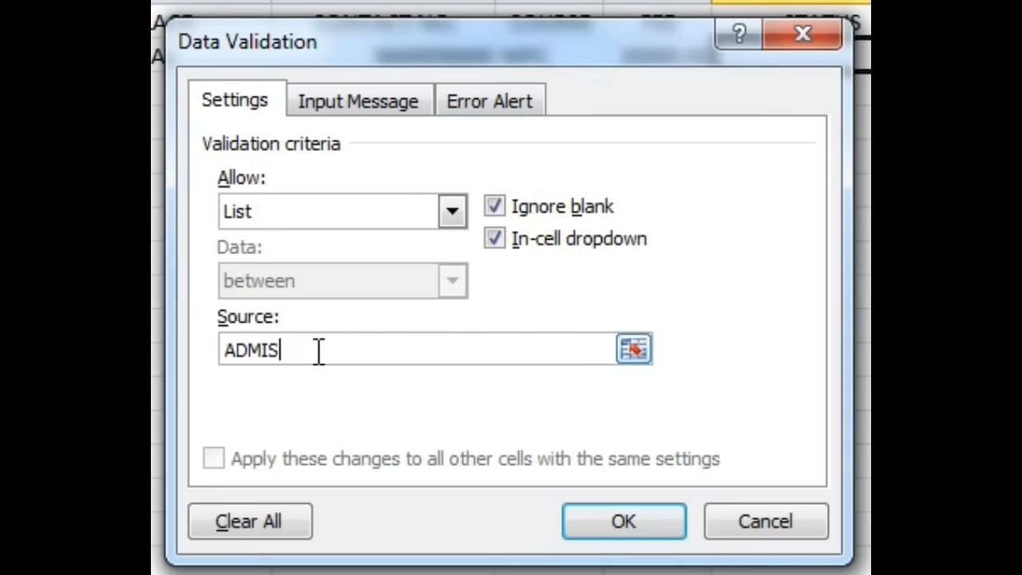
text(SION, COUNSELLING)
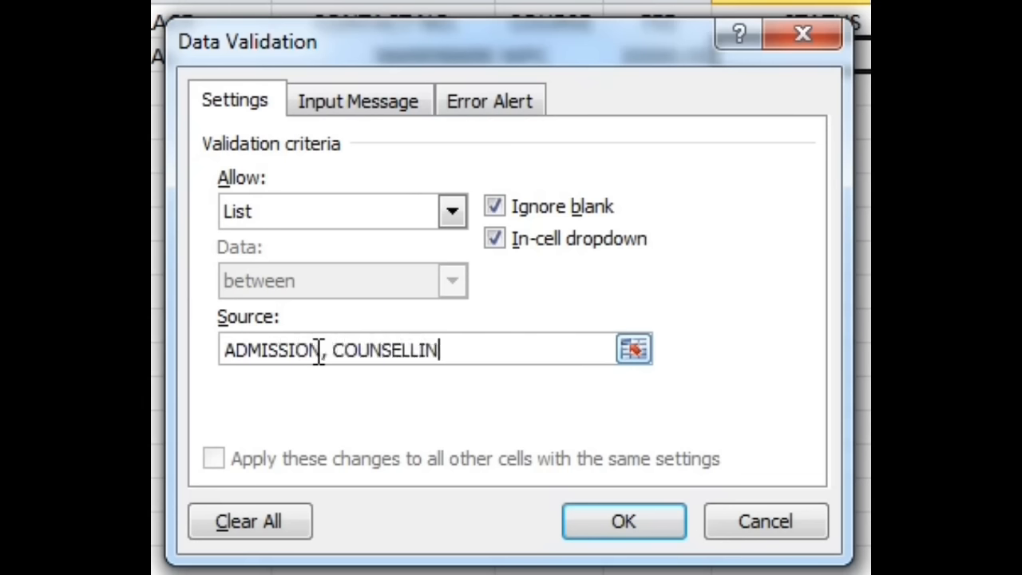
Step: Title the validation's error alert Invalid Status
click(463, 107)
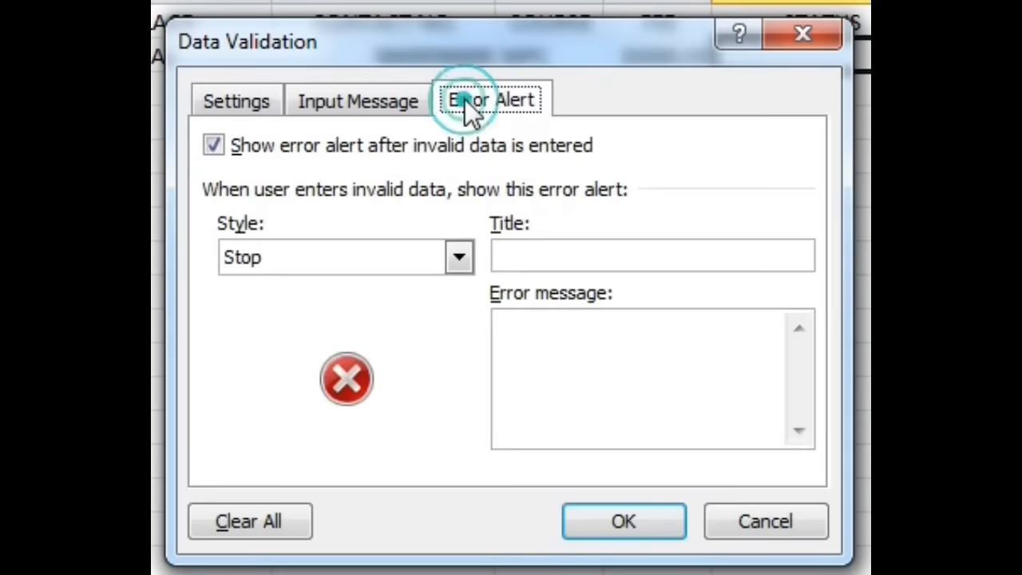
click(575, 255)
text(Invalid Status)
key(Tab)
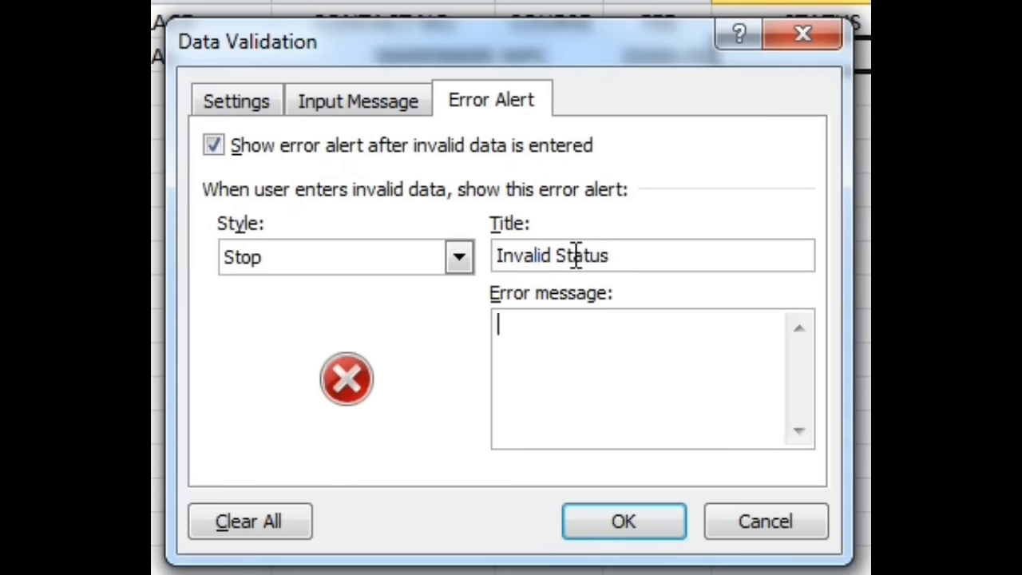
Step: Set the error message to "Please enter ADMISSION or COUNSELLING. (or) use Drop-Down List." and apply the validation to cell I2
text(Please en)
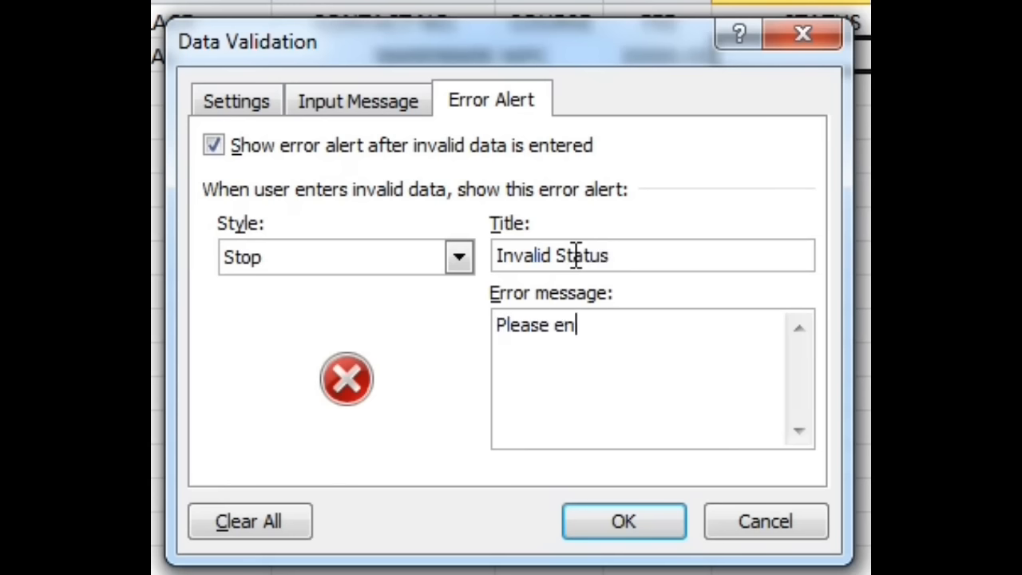
text(ter ADMISS)
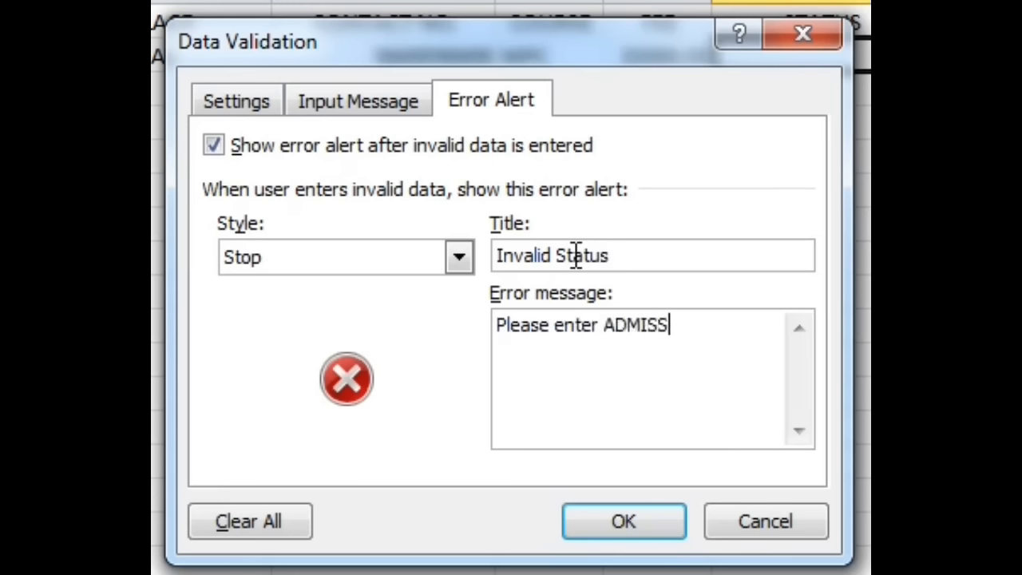
text(ION or )
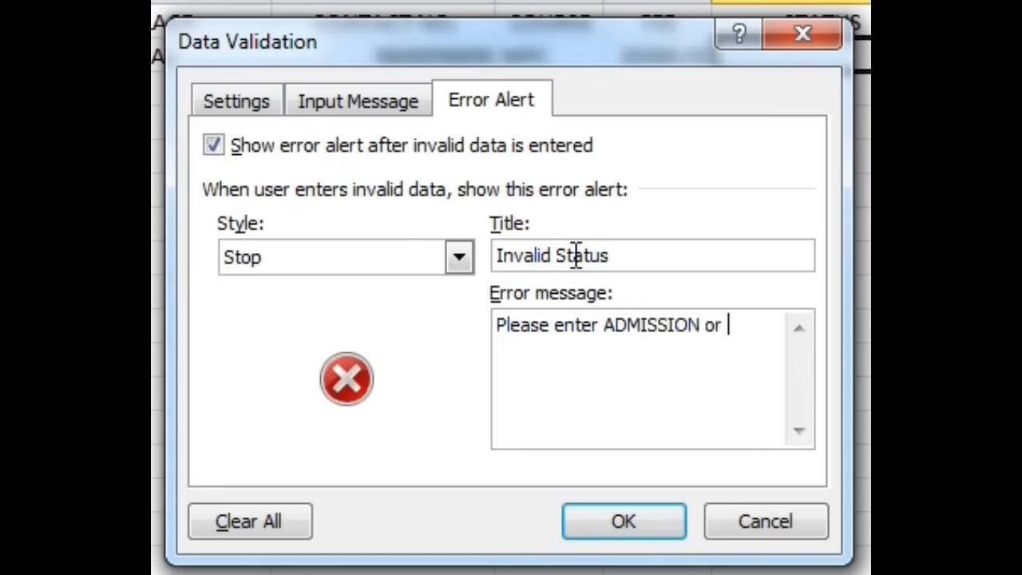
text(COUNSELLI)
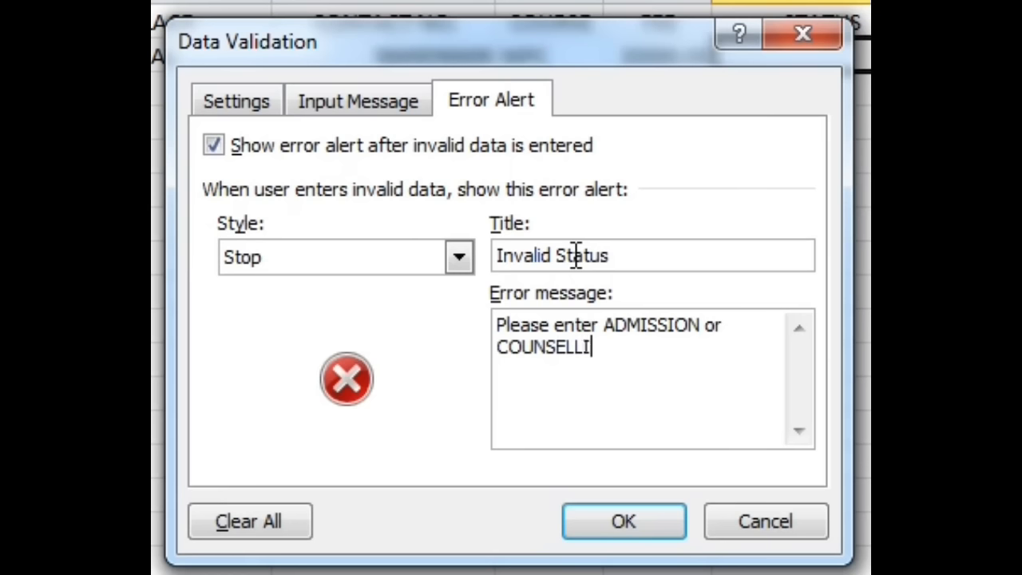
text(NG or)
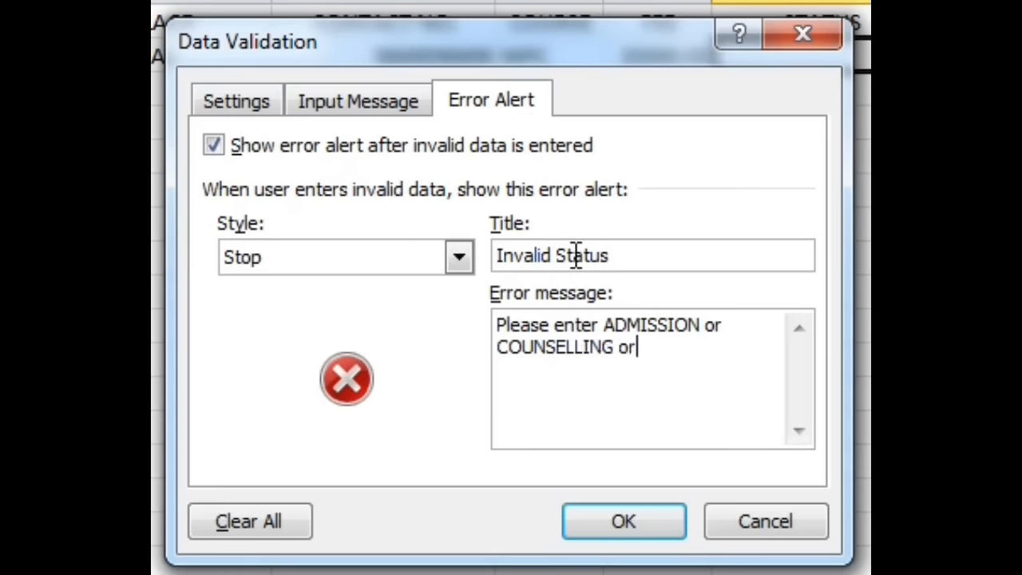
key(BackSpace)
key(BackSpace)
text(. (or) use Dr)
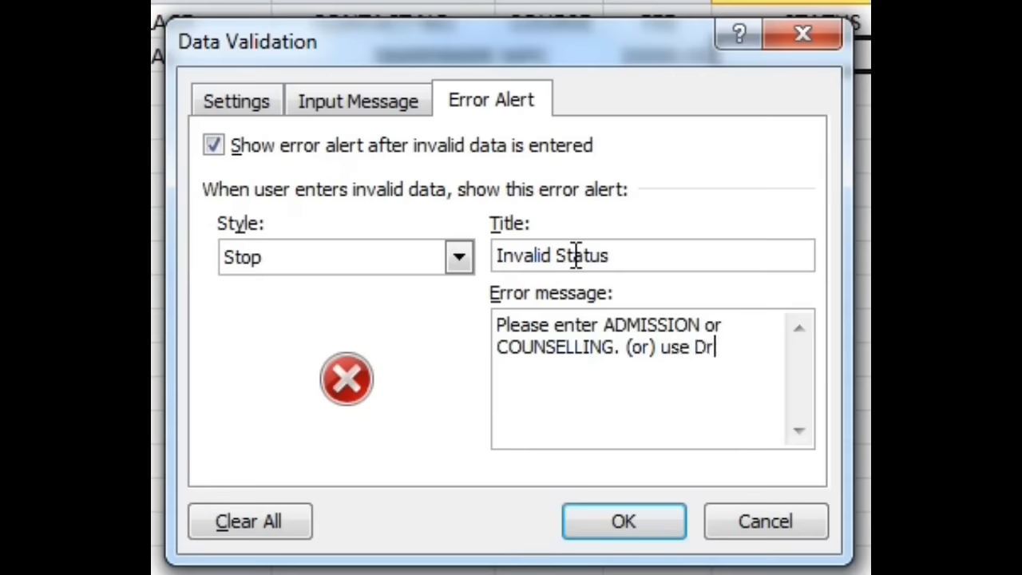
text(op-Down List)
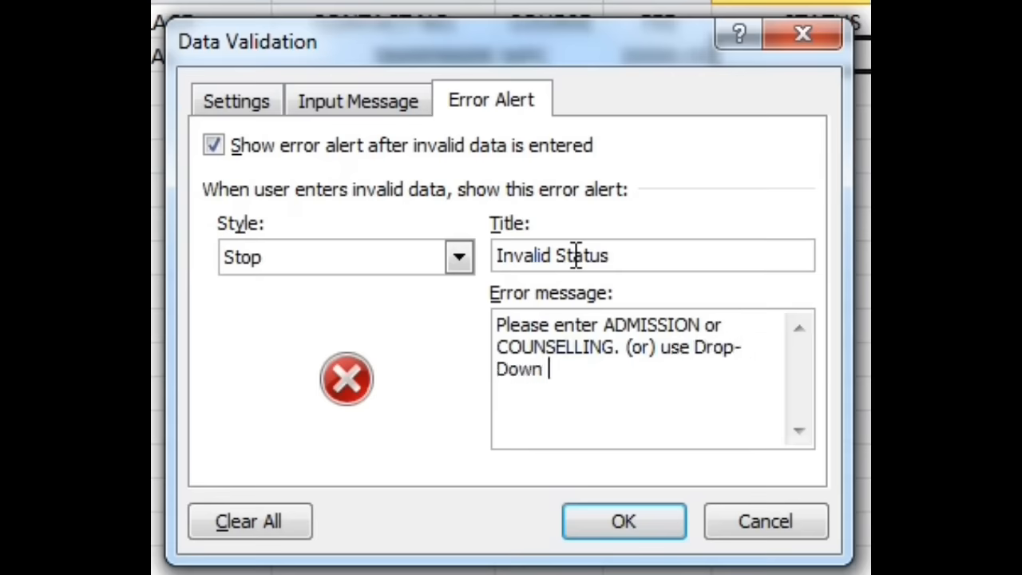
text(.)
click(619, 533)
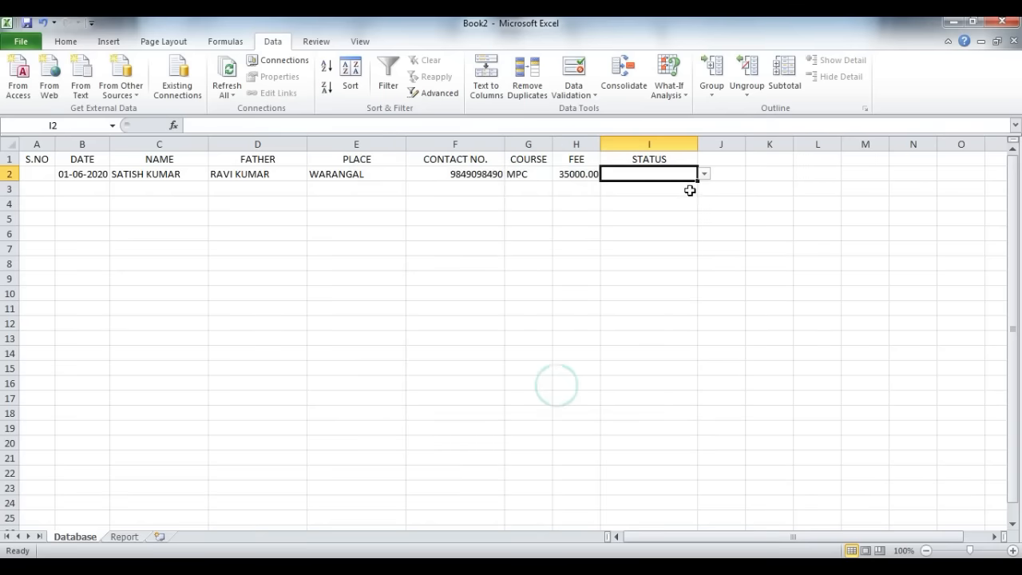
Step: Test the validation in cell I2 by choosing ADMISSION and COUNSELLING from its list, then entering sssss and discarding that entry
click(704, 174)
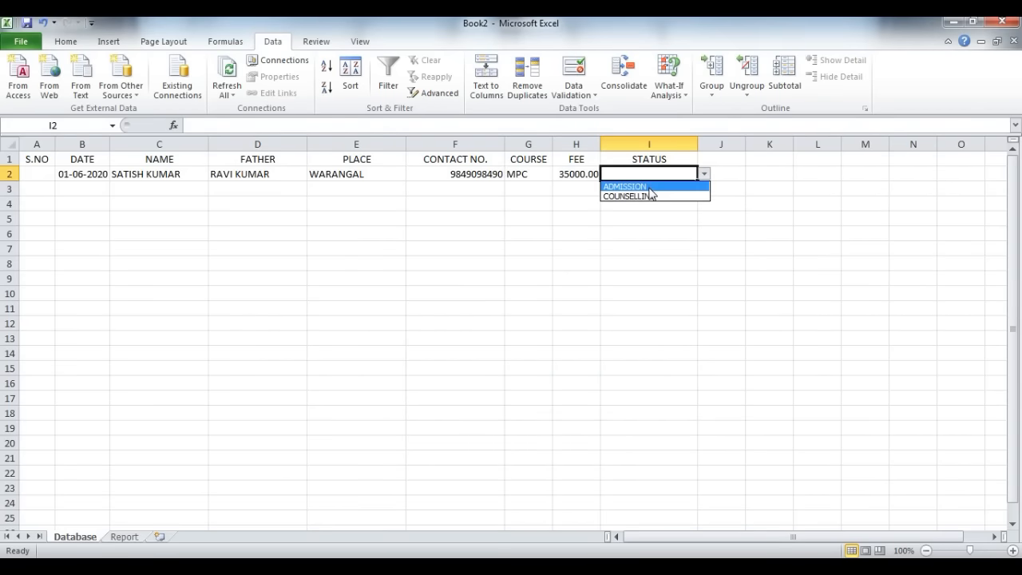
click(650, 187)
click(703, 174)
click(671, 196)
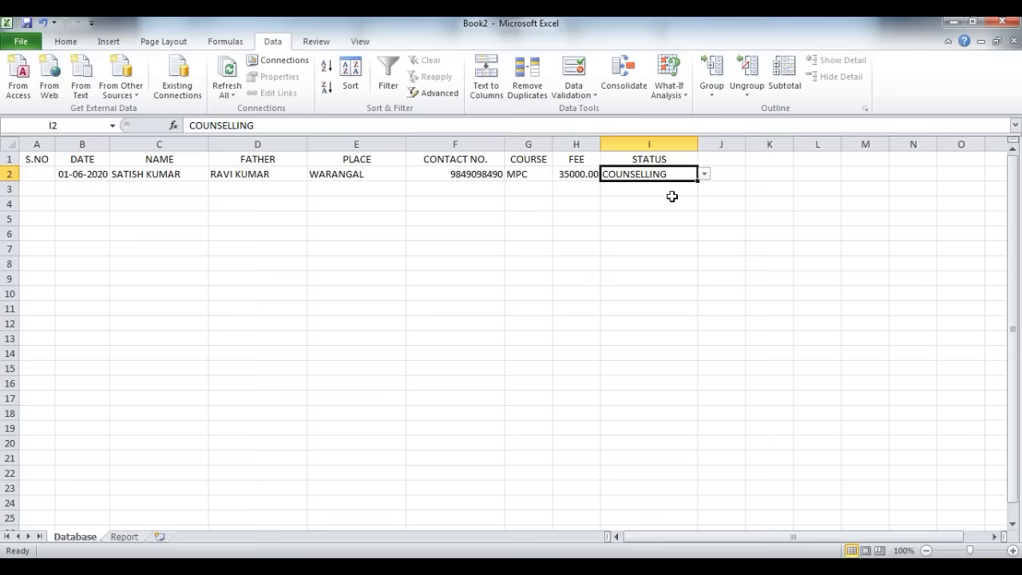
text(sssss)
key(Return)
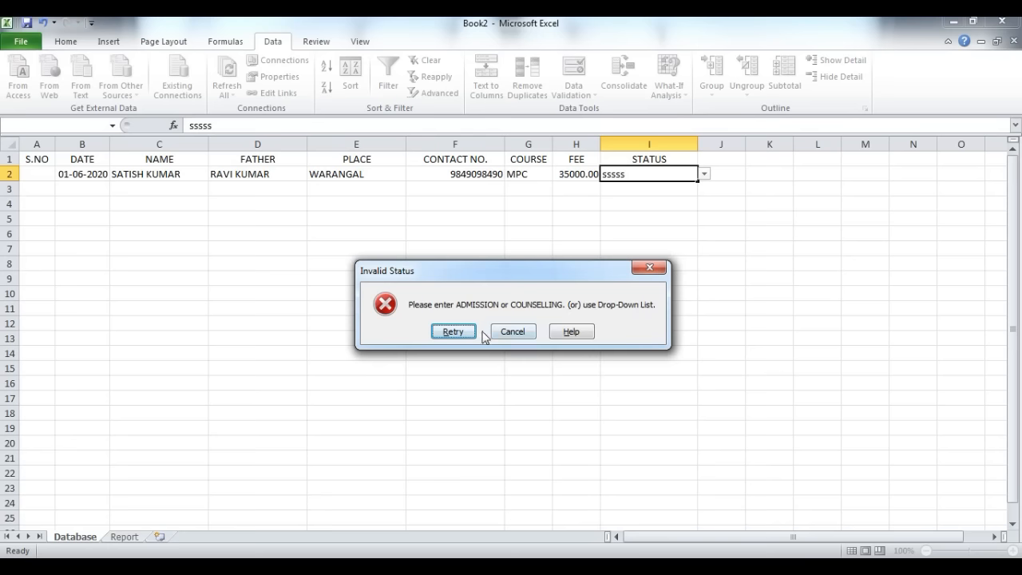
click(452, 331)
click(704, 175)
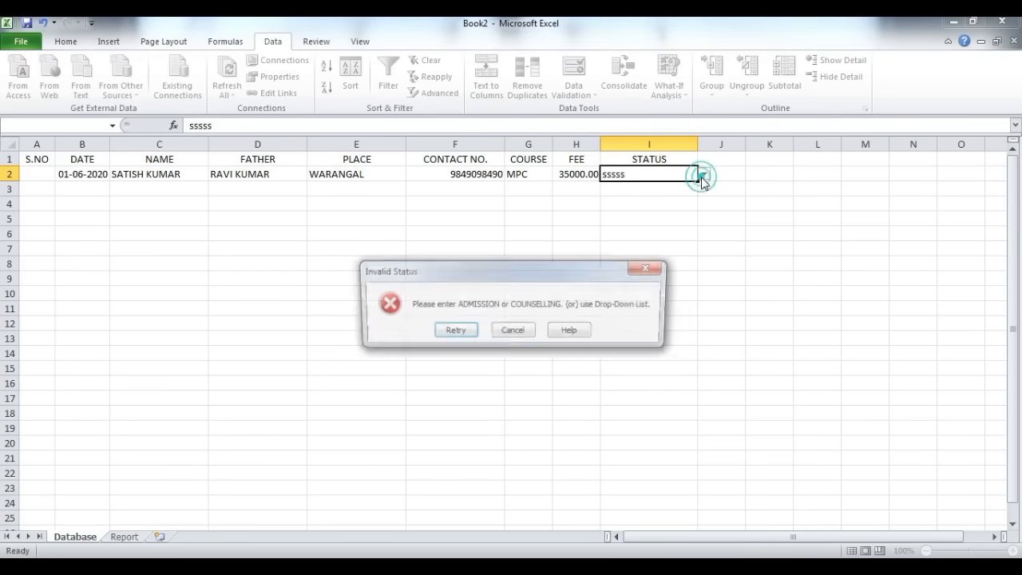
key(Return)
key(Escape)
Step: Set the status in cell I2 to ADMISSION from its list
click(704, 175)
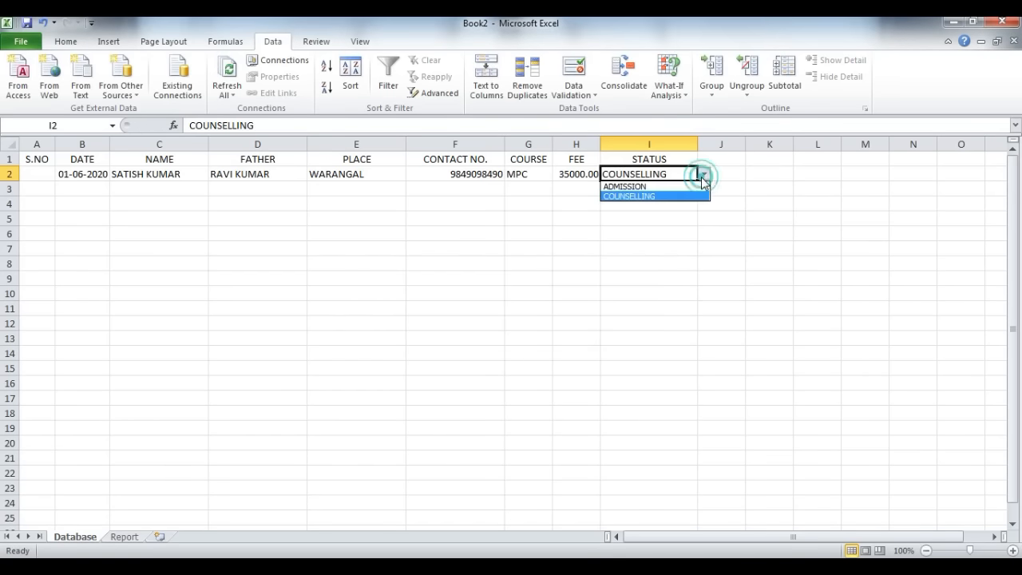
click(690, 184)
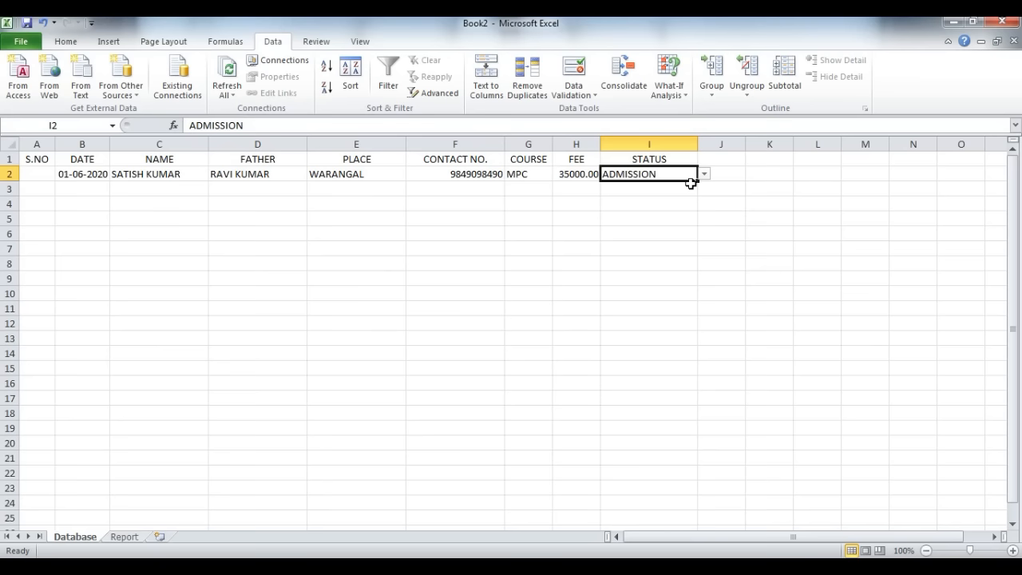
Step: Convert the range A1:I2 on the Database sheet into a table with headers
drag(36, 159, 618, 167)
click(108, 40)
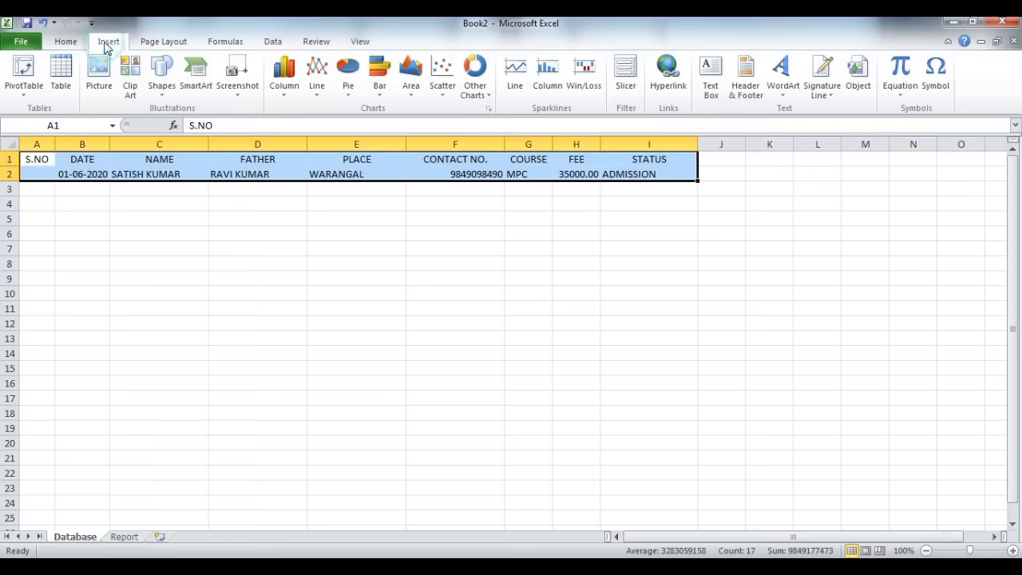
click(62, 72)
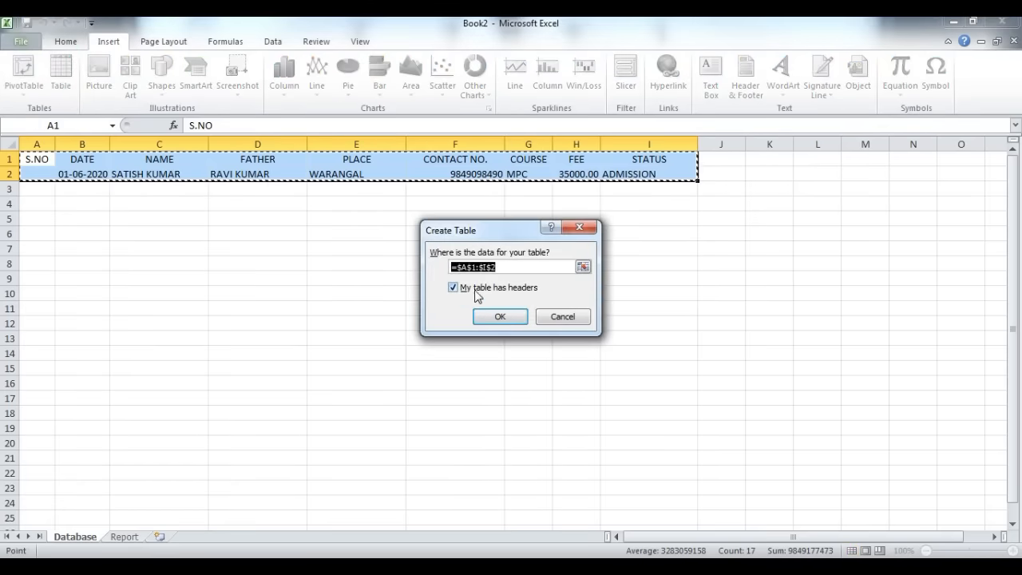
click(496, 316)
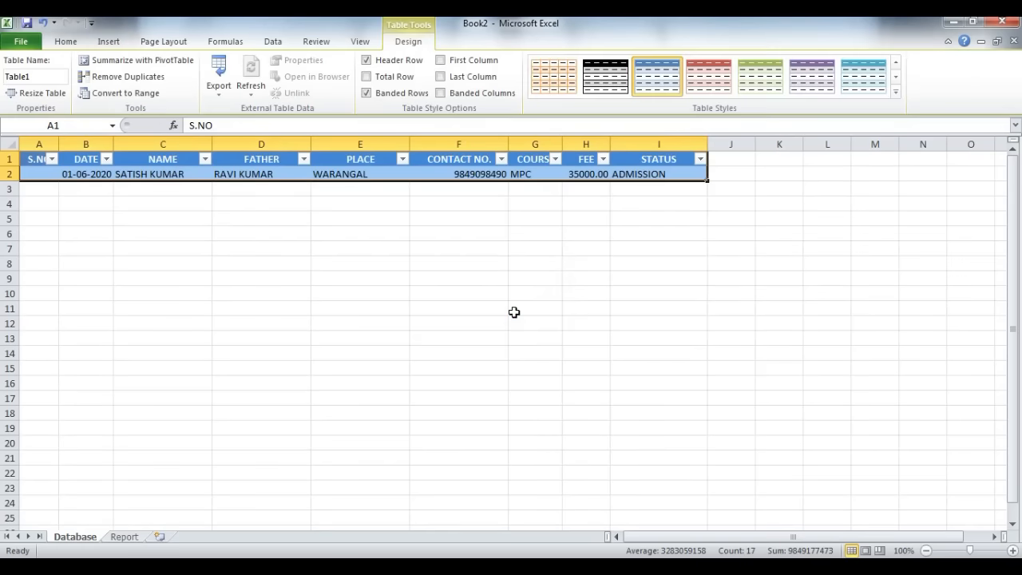
click(86, 174)
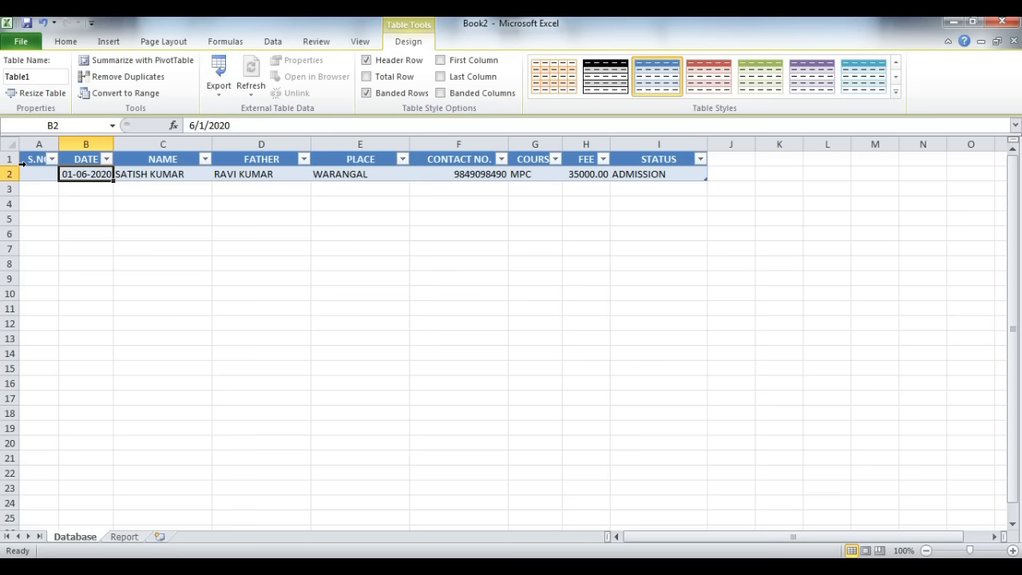
drag(85, 158, 93, 447)
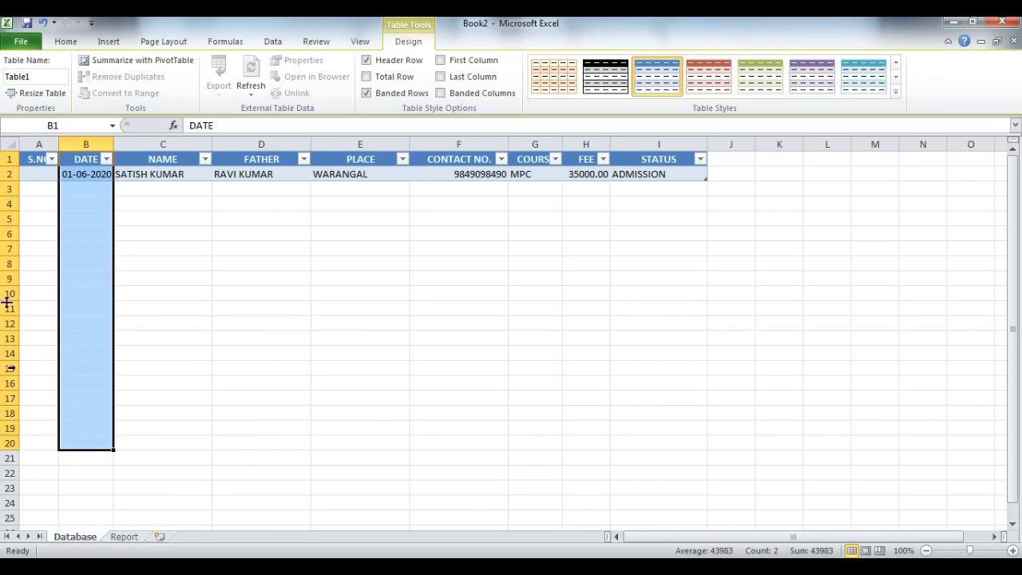
click(67, 170)
drag(75, 157, 82, 173)
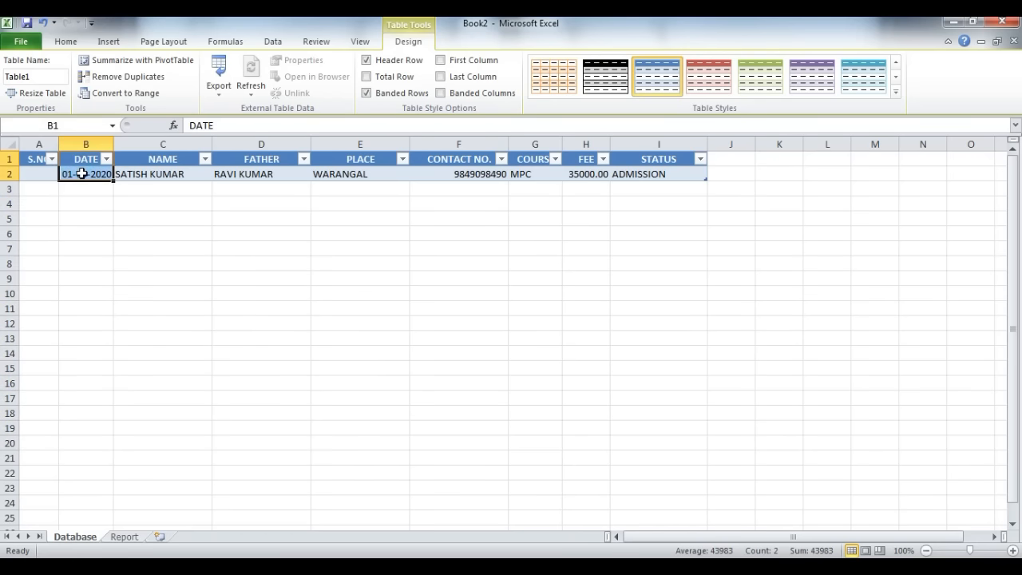
drag(74, 161, 82, 171)
click(132, 189)
click(67, 126)
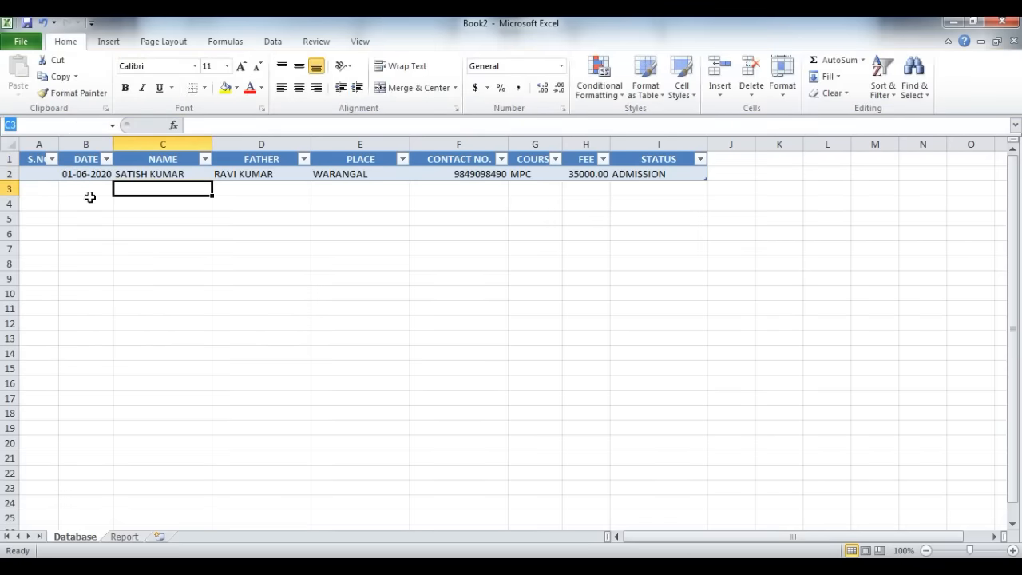
click(90, 195)
Step: Name the date column range B1:B2 DATE
drag(86, 163, 82, 171)
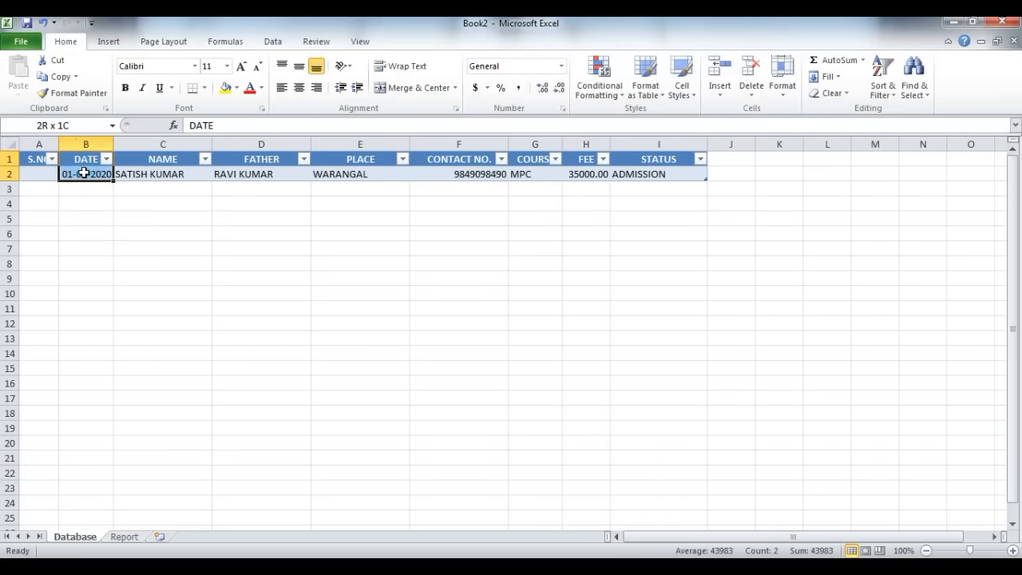
click(76, 126)
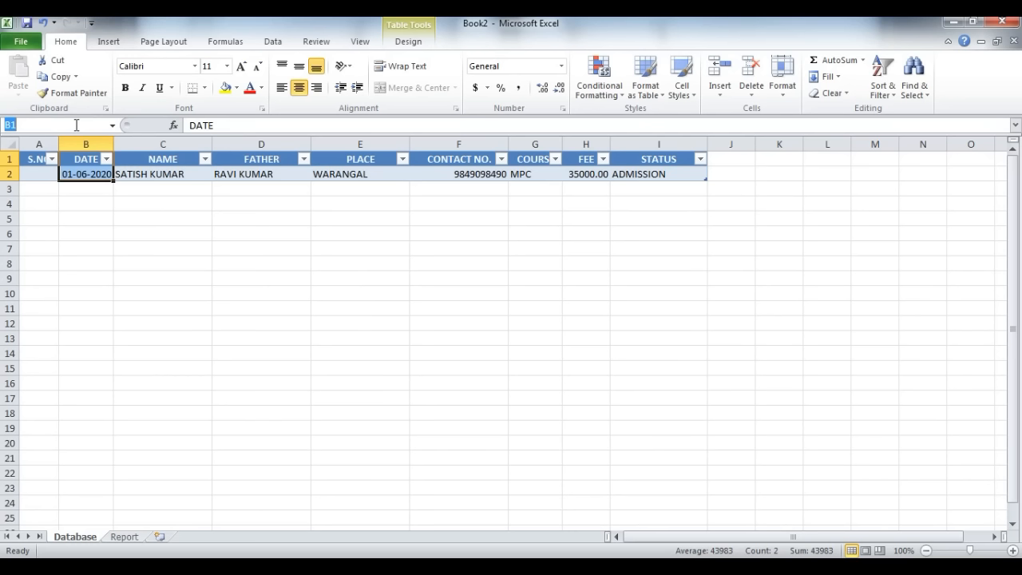
text(date)
key(BackSpace)
key(BackSpace)
key(BackSpace)
key(BackSpace)
text(DATE)
key(Escape)
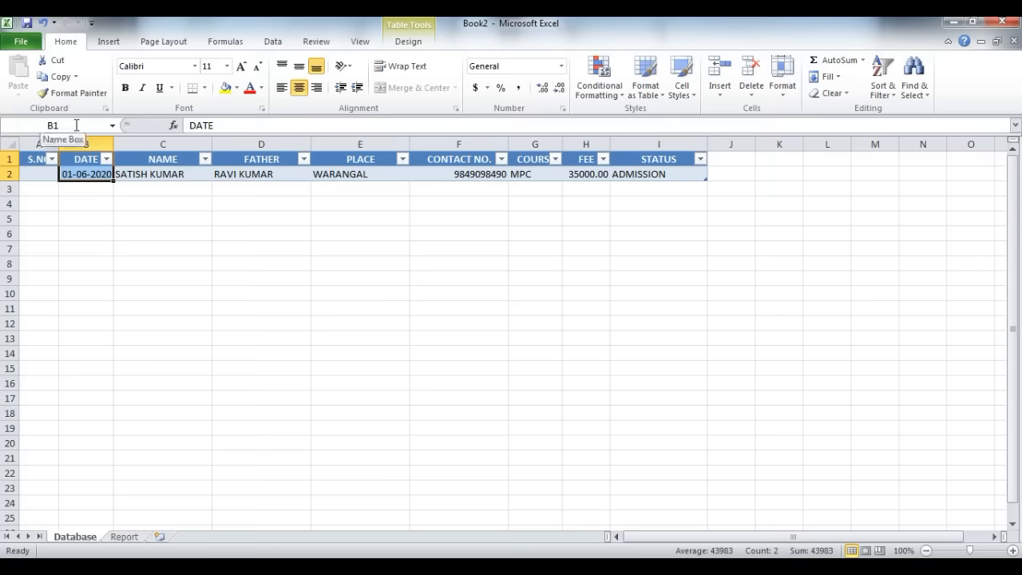
Step: Name the course column range G1:G2 COURSE
drag(532, 160, 531, 172)
click(67, 128)
text(COURSE)
key(Return)
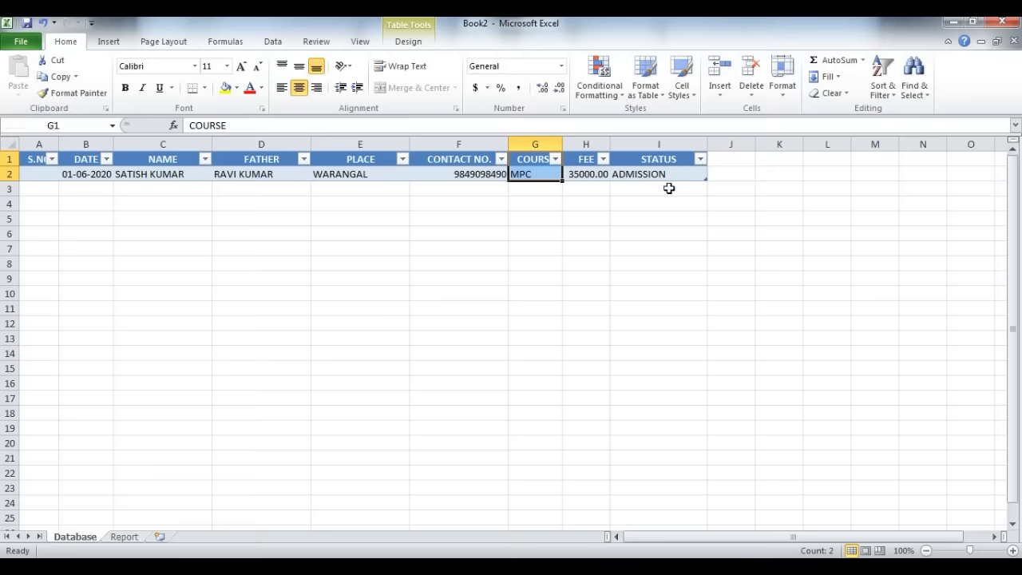
Step: Name the status column range I1:I2 STATUS
drag(661, 158, 661, 173)
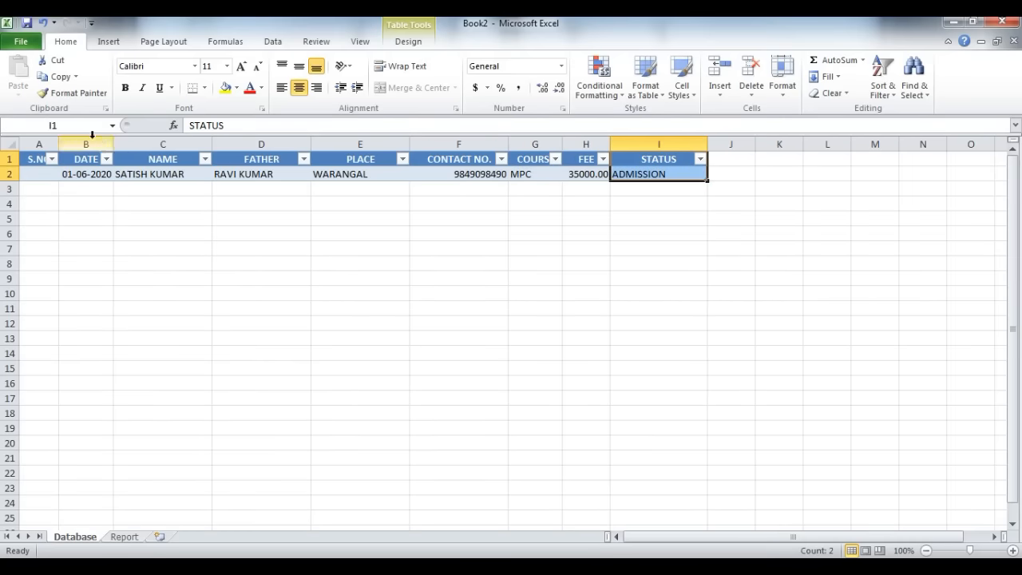
click(72, 126)
text(STATUS)
key(Return)
Step: Add a second data row to the table and number the rows 1 and 2 in the S.NO column
click(643, 178)
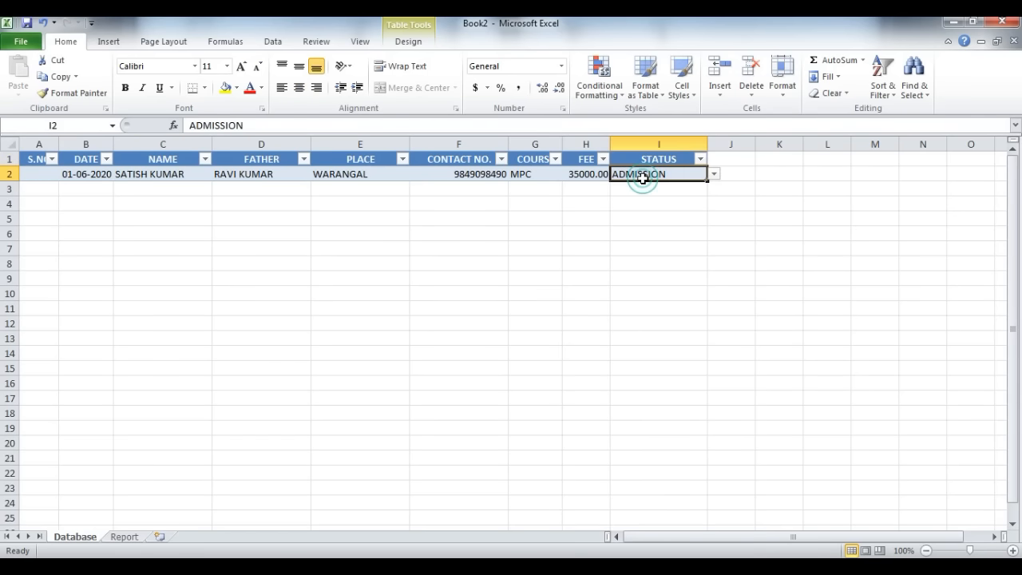
key(Tab)
key(Up)
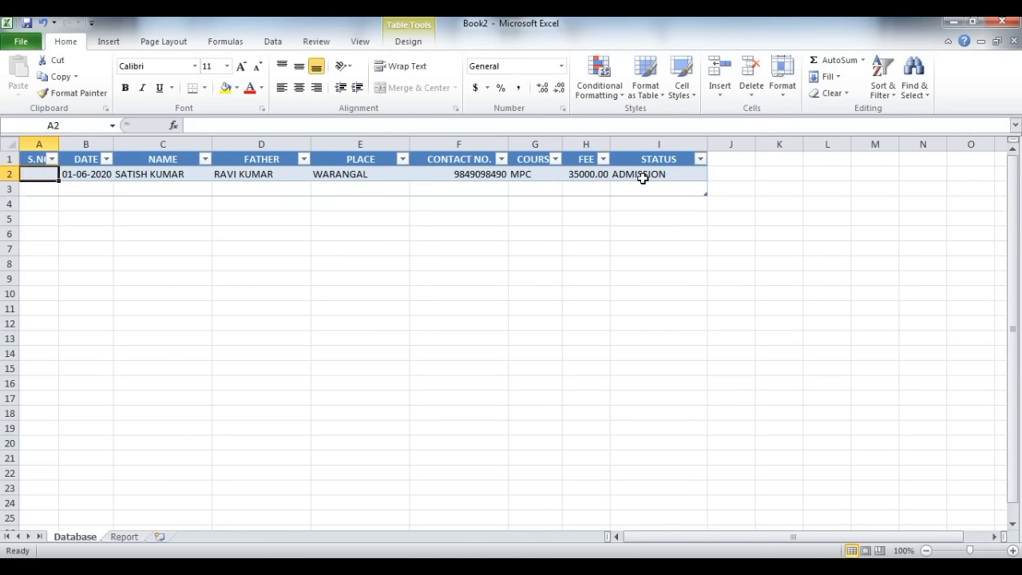
text(1)
key(Return)
text(2)
key(Tab)
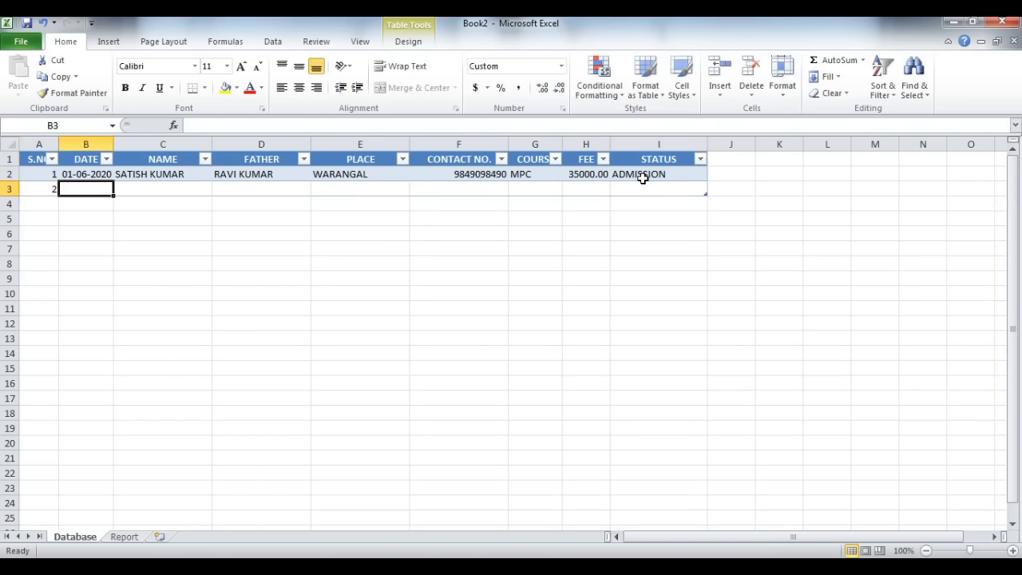
Step: Fill row 3's date from the cell above and enter the student's name, father's name, place WARANGAL and contact number
key(ctrl+d)
key(Tab)
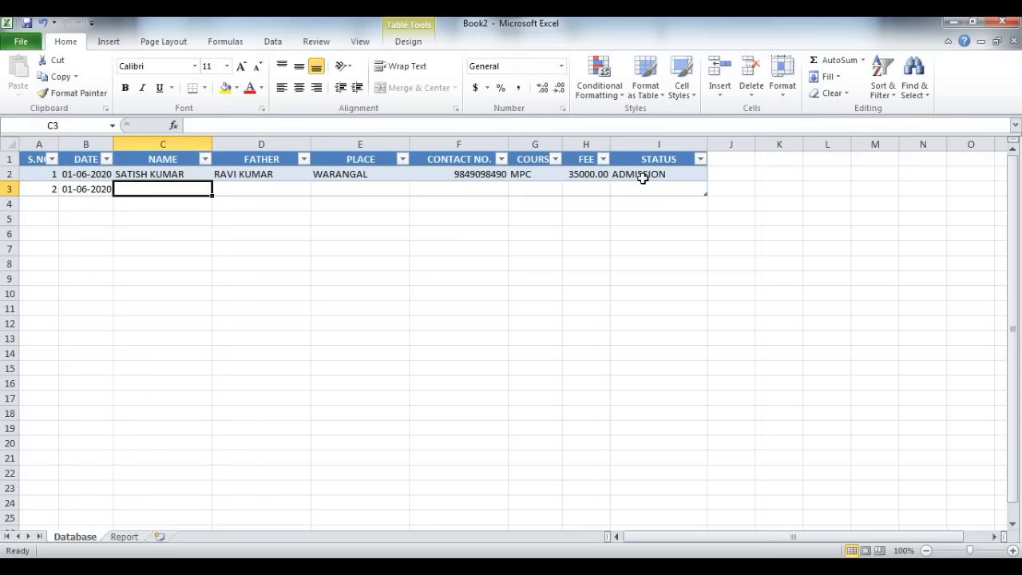
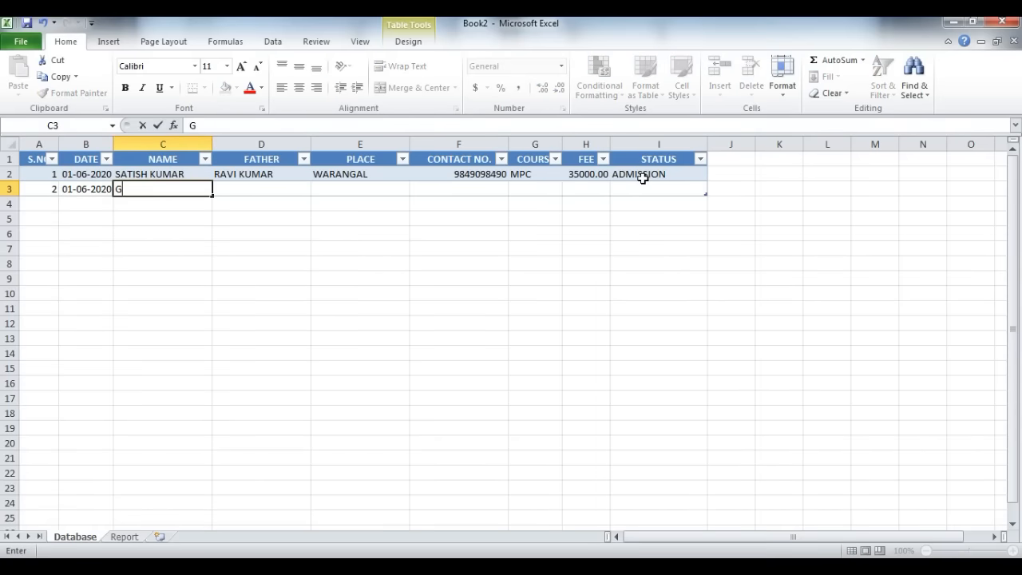
key(Tab)
text(SATYAM)
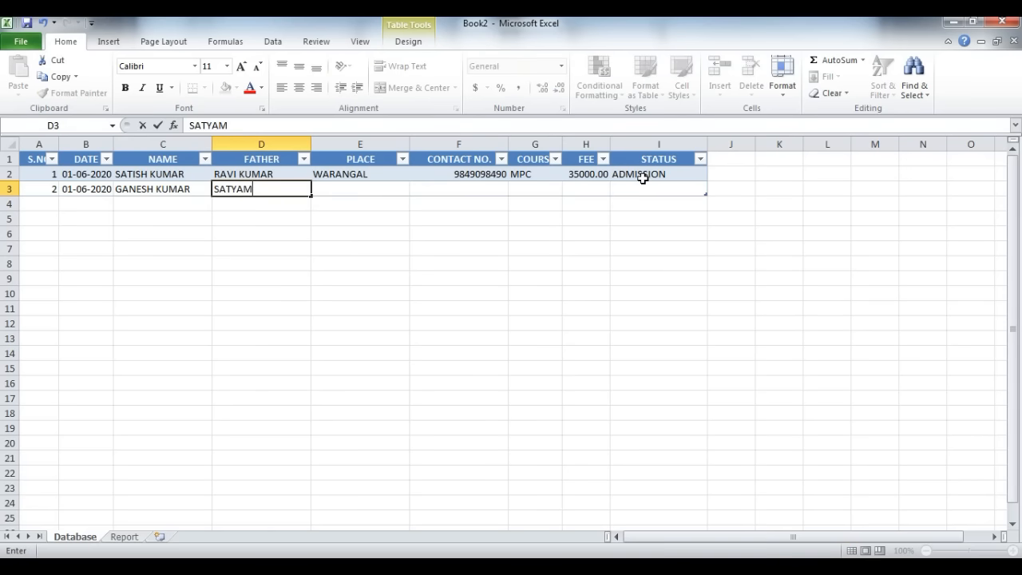
key(Tab)
text(WARANGAL)
key(Tab)
key(Tab)
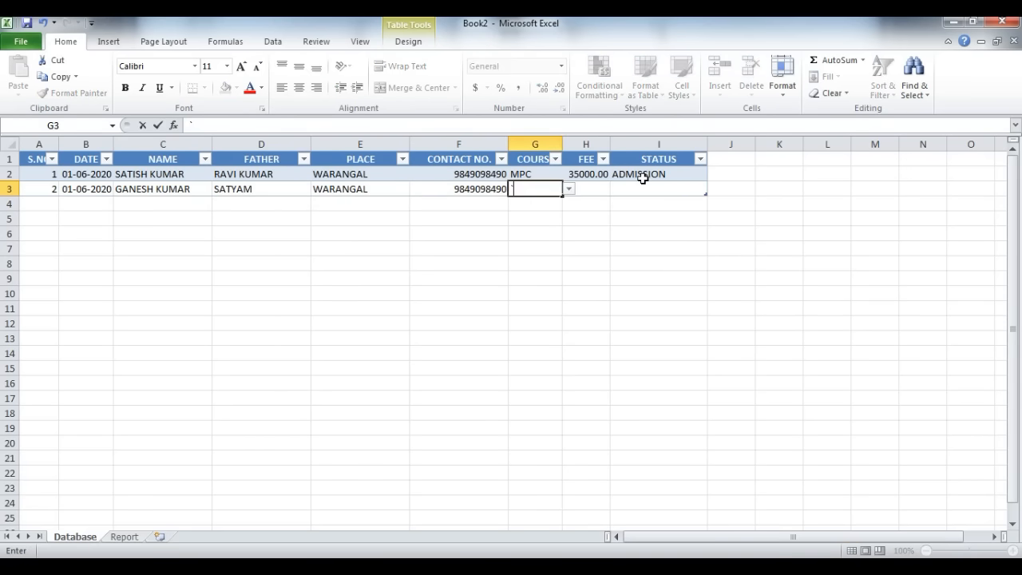
Step: Complete row 3 with course MPC, fee 35000 and status COUNSELLING
text(MPC)
key(Tab)
text(35000)
key(Tab)
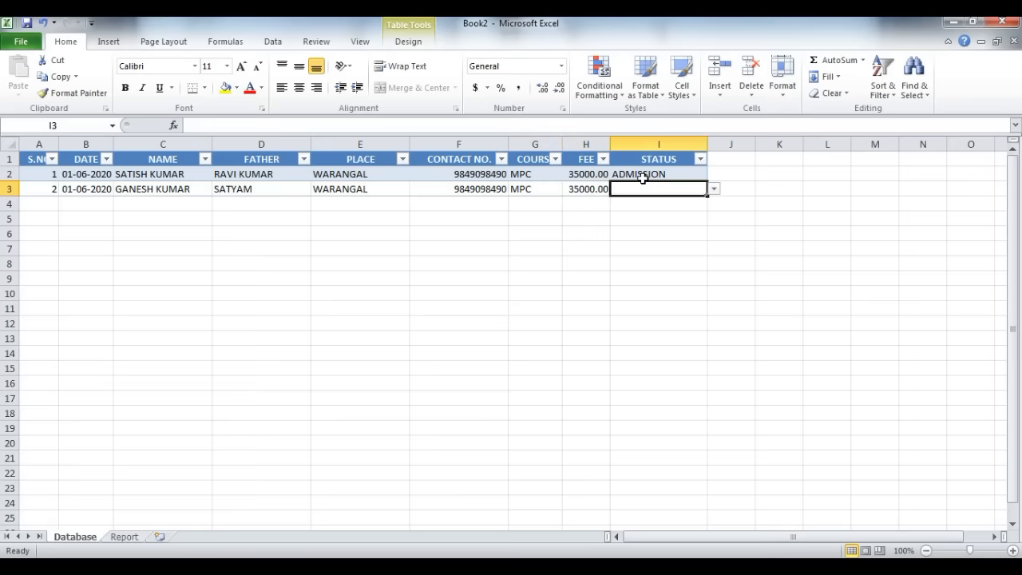
text(COUN)
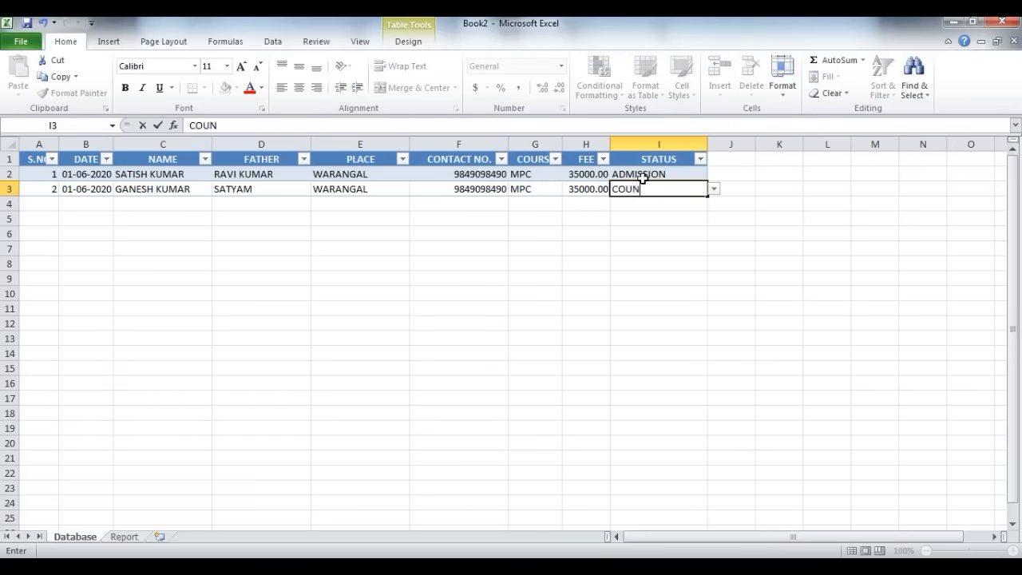
text(SELLING)
key(Return)
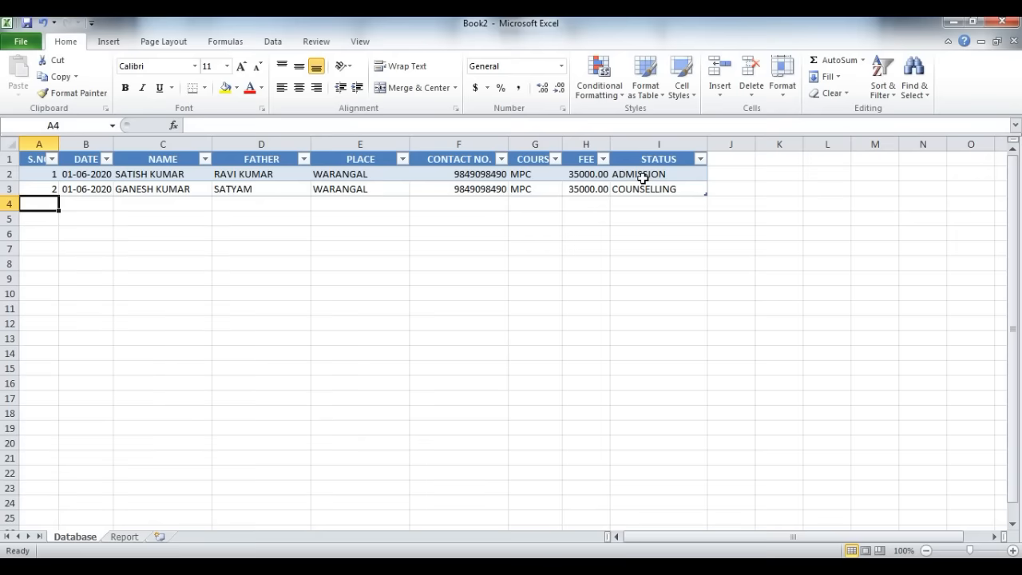
Step: Add a third data row to the table with serial number 3 and the date copied from the cell above
key(Up)
key(Right)
key(Right)
key(Right)
key(Right)
key(Right)
key(Right)
key(Right)
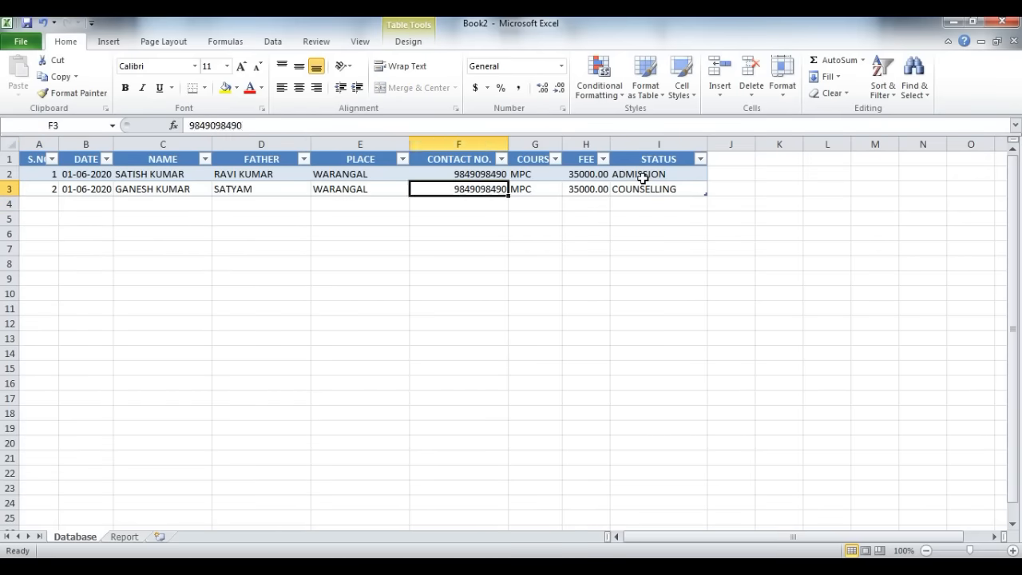
key(Tab)
key(Tab)
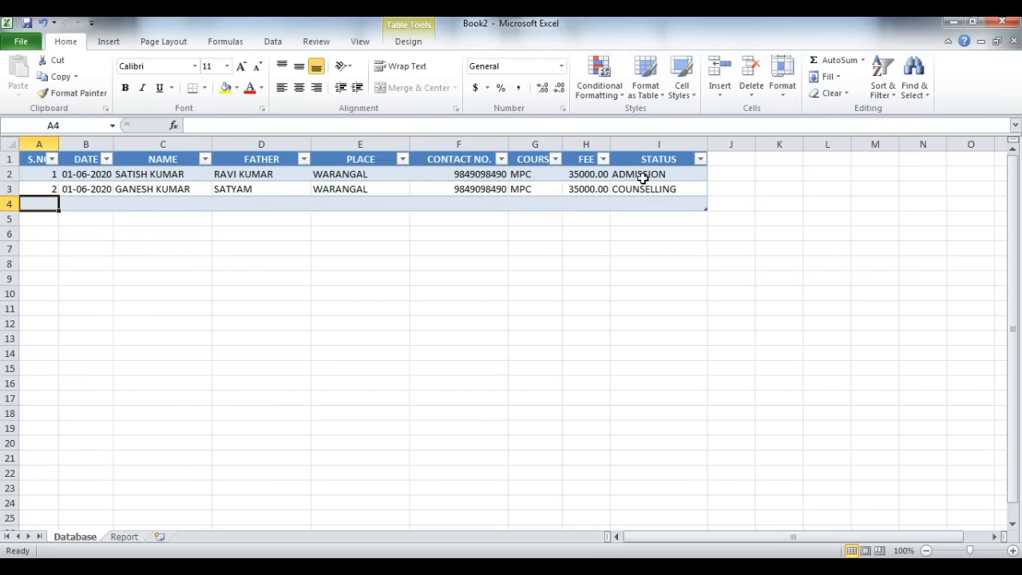
text(3)
key(Tab)
key(ctrl+d)
key(Tab)
Step: Enter the student's name, father's name, place HANAMKONDA and contact number in row 4
text(HARISH)
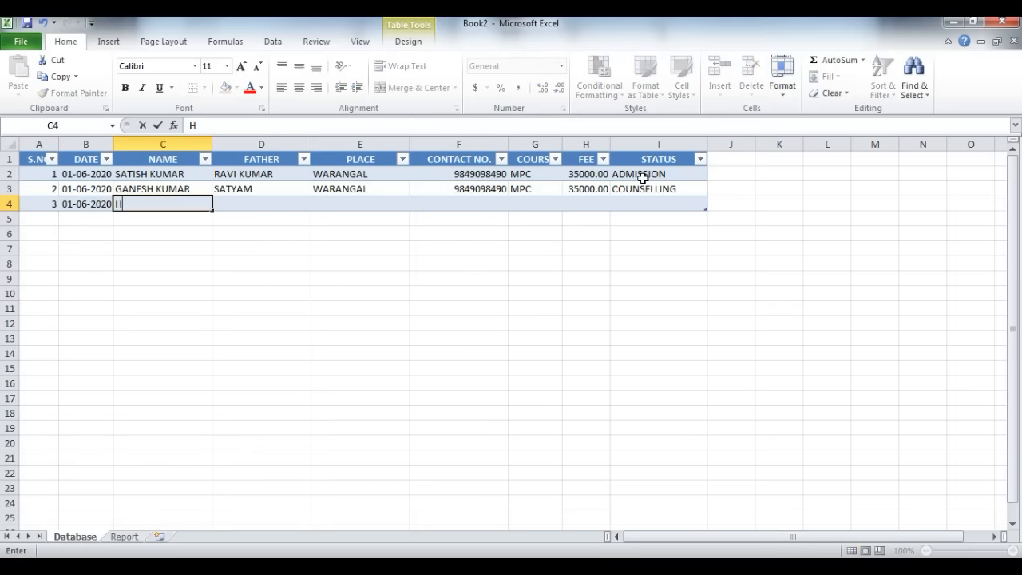
key(Tab)
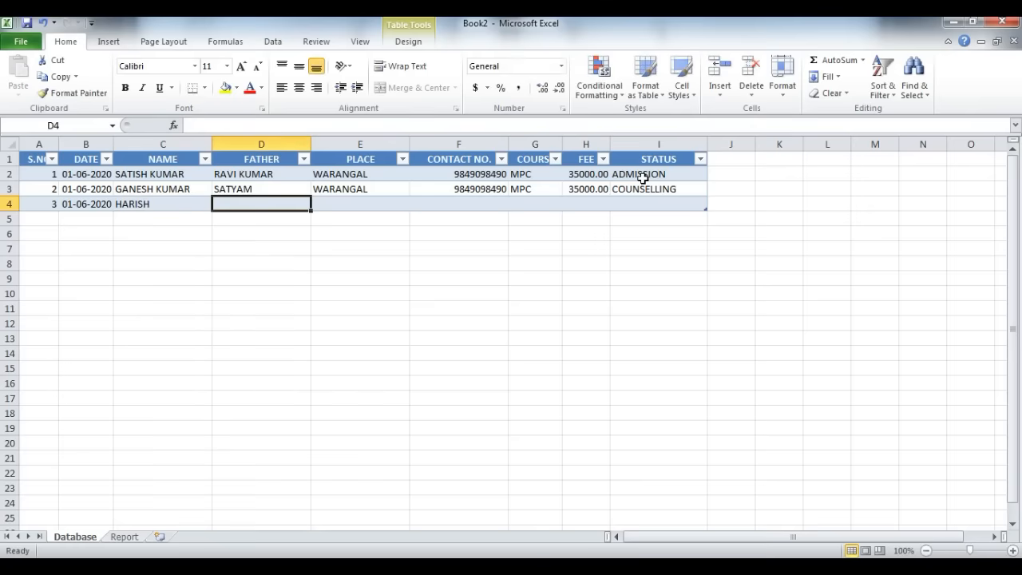
text(RAJESHWAR)
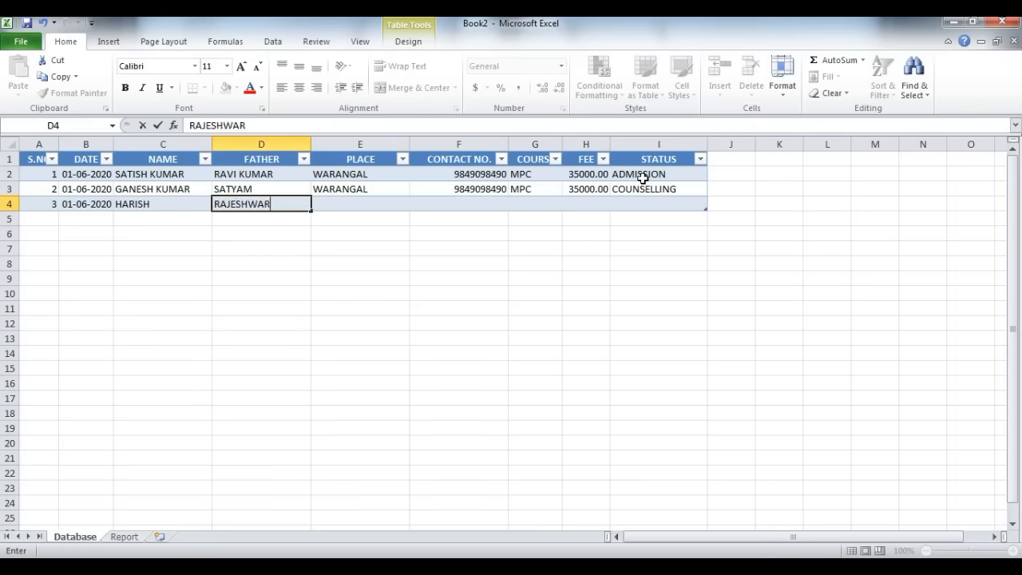
key(Tab)
text(H)
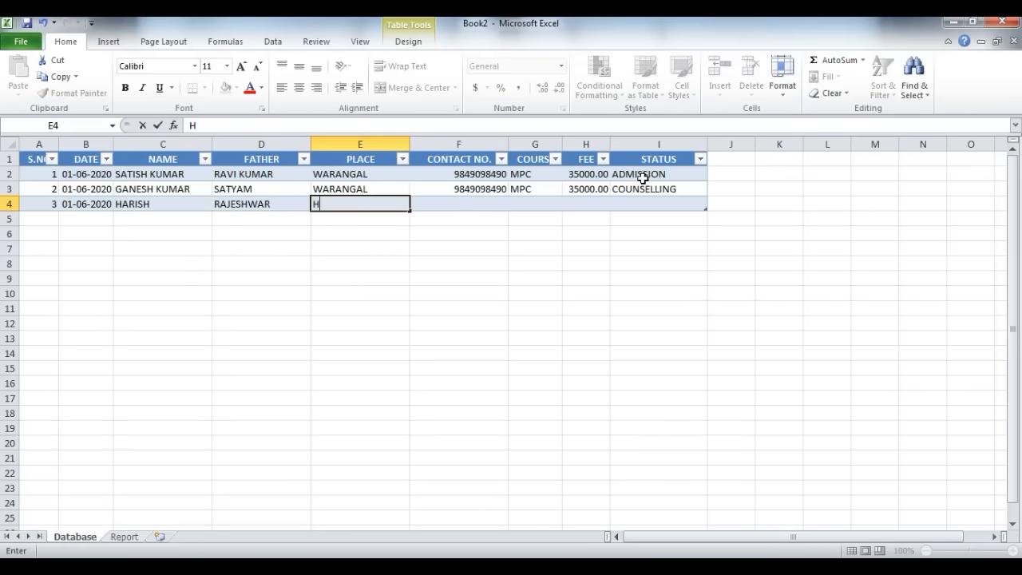
text(ANAMKONDA)
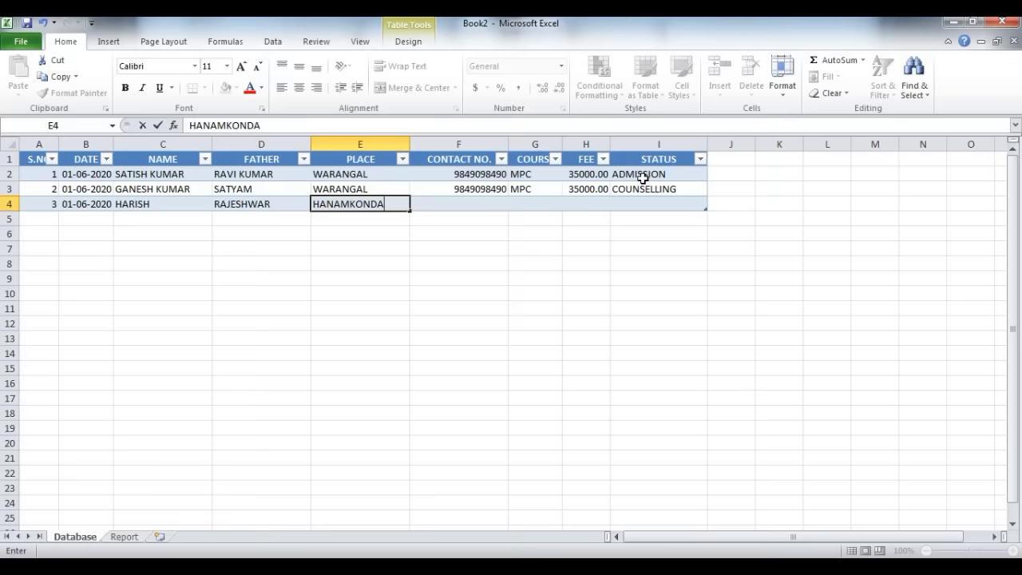
key(Tab)
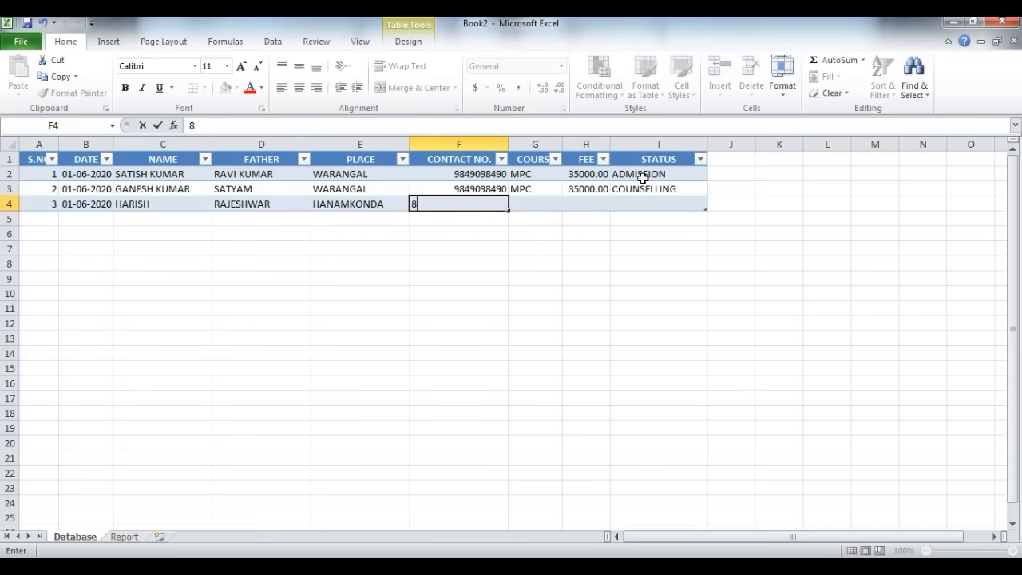
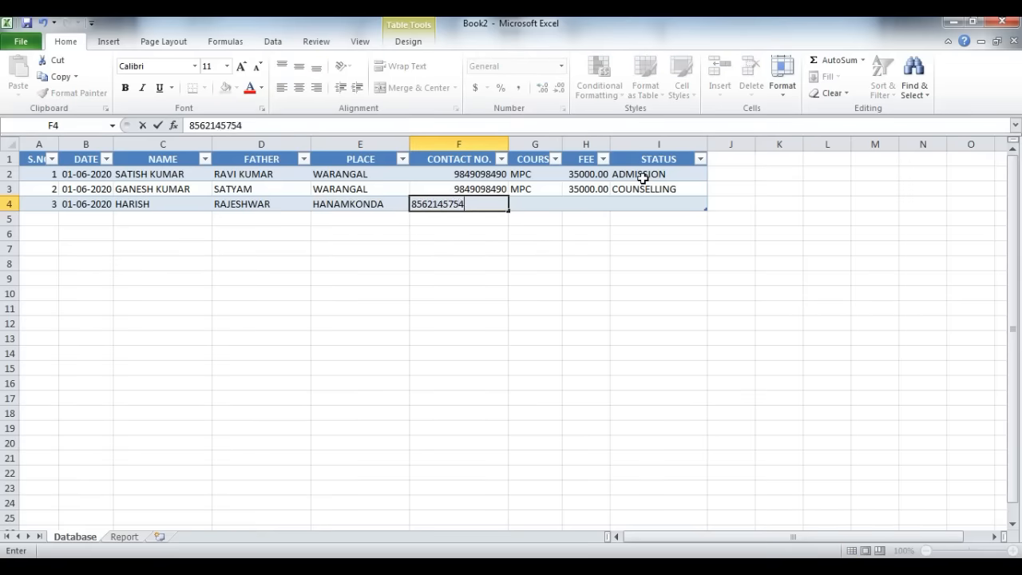
Step: Set the course in row 4 to BPC and the fee to 38000
key(Tab)
text(BPC)
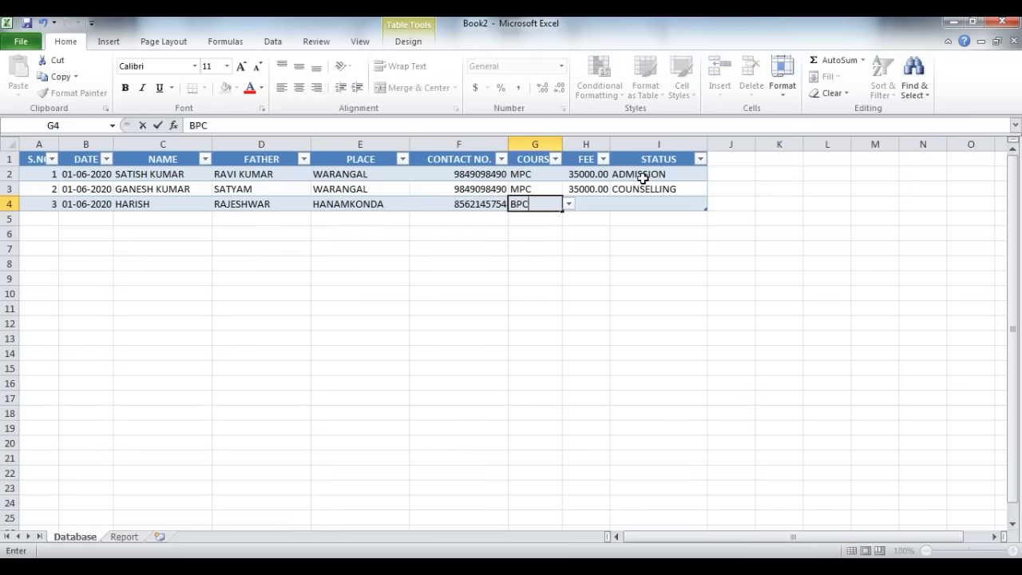
key(Tab)
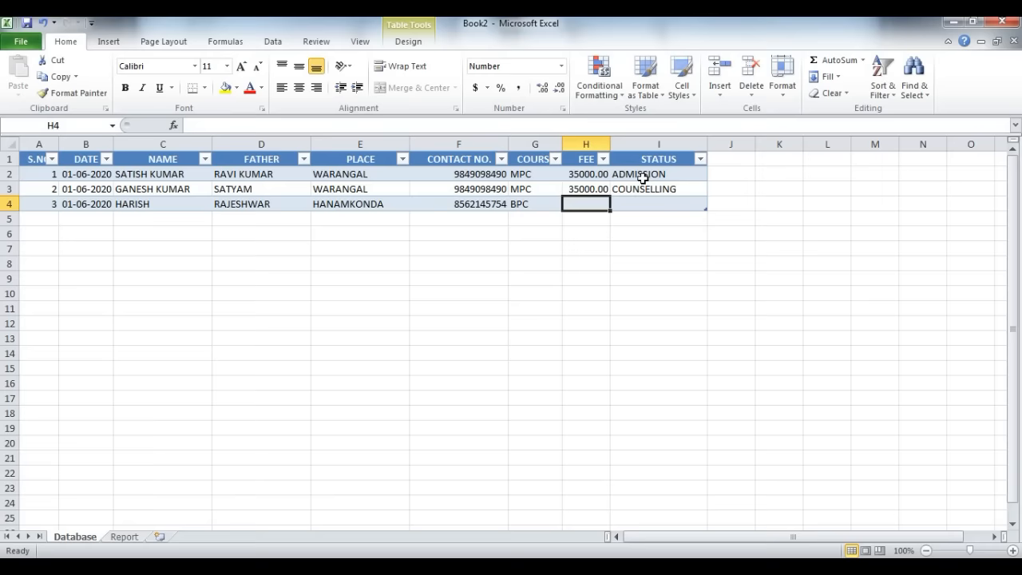
text(38000)
key(Tab)
text(A)
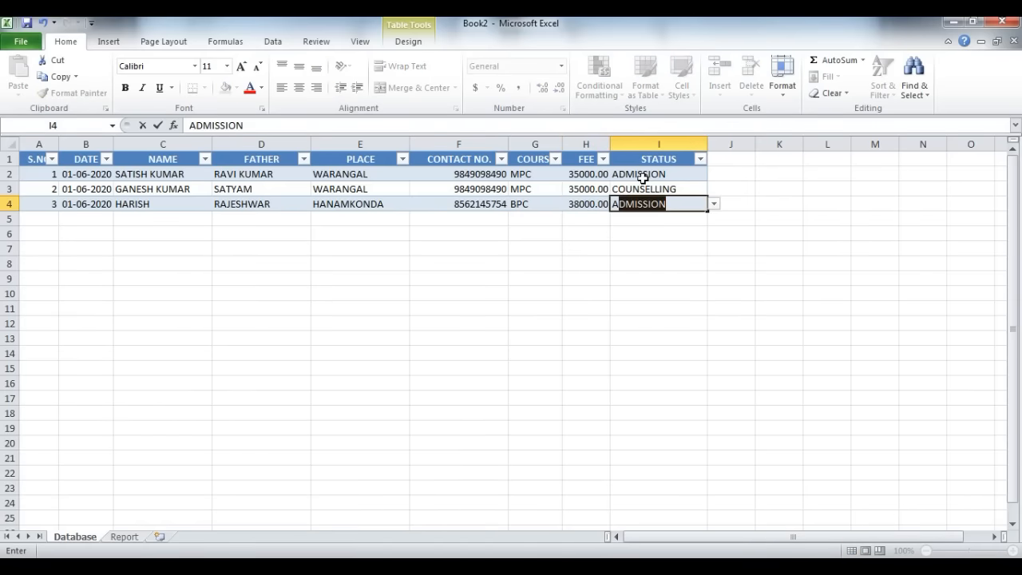
key(BackSpace)
key(BackSpace)
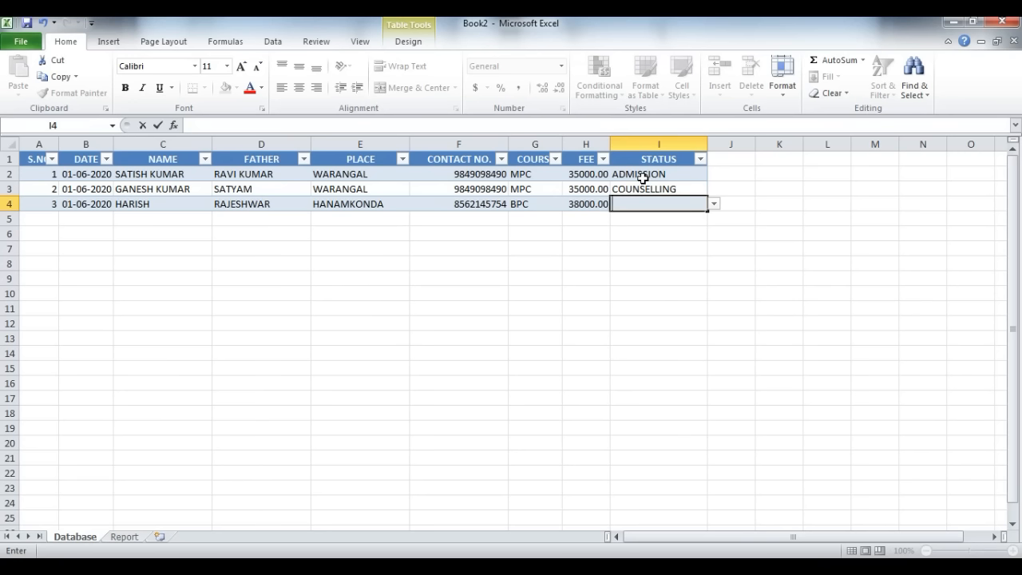
key(Escape)
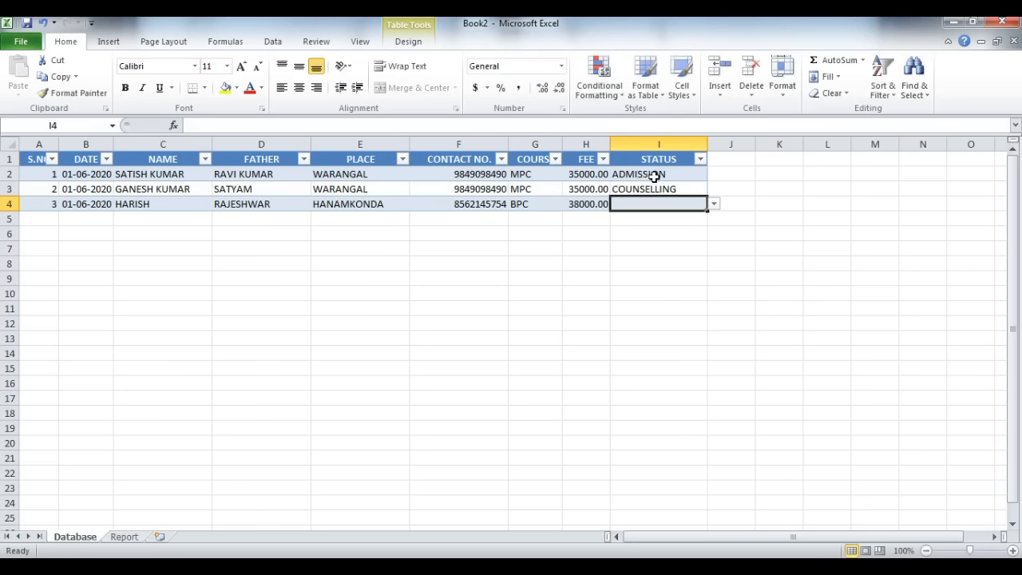
Step: Set the status in row 4 to ADMISSION from the validation list
click(714, 204)
click(714, 206)
click(714, 206)
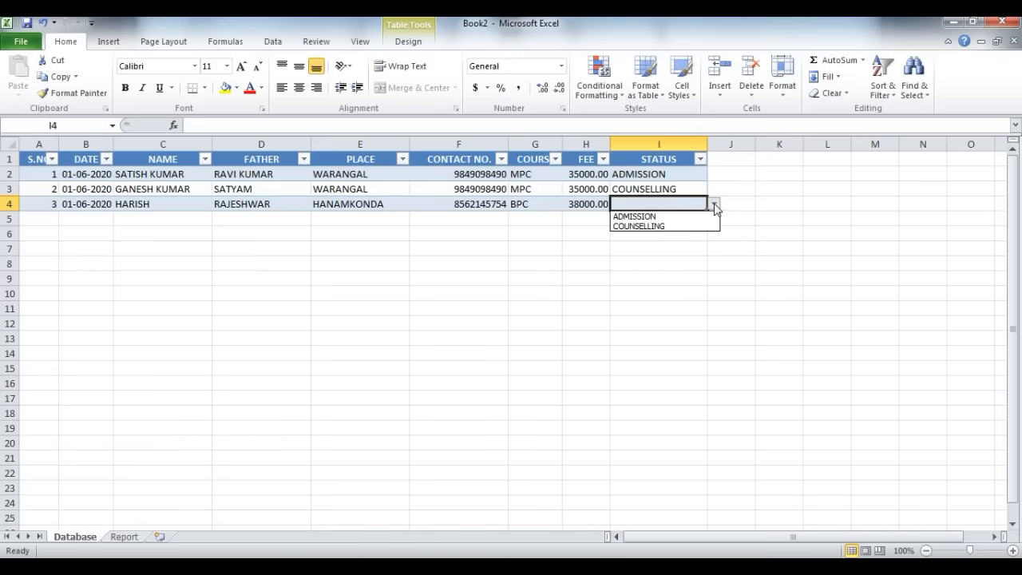
key(Down)
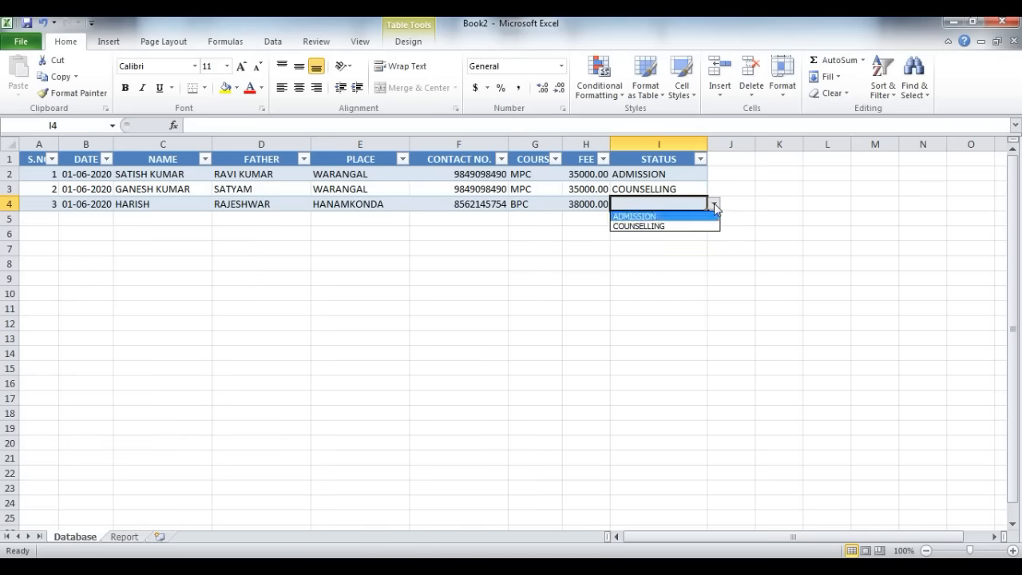
key(Return)
Step: Add a fourth data row to the table with serial number 4 and the date copied from the cell above
key(Tab)
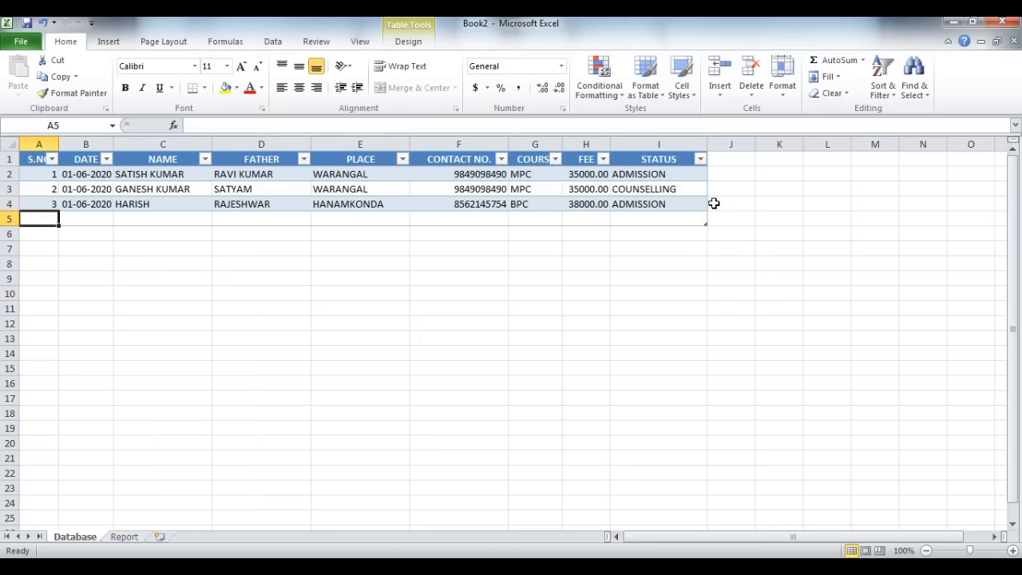
text(4)
key(Tab)
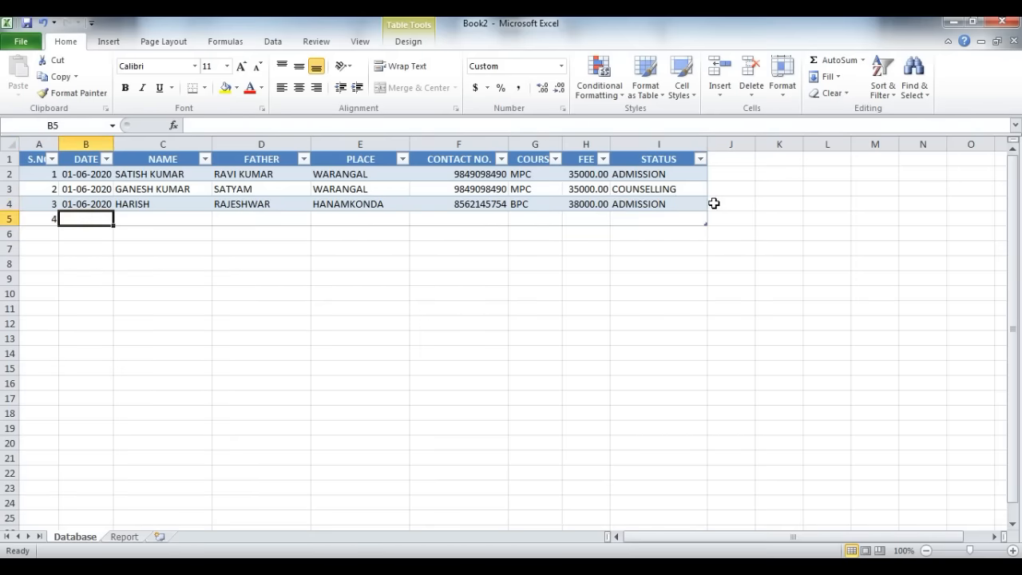
key(ctrl+d)
key(Tab)
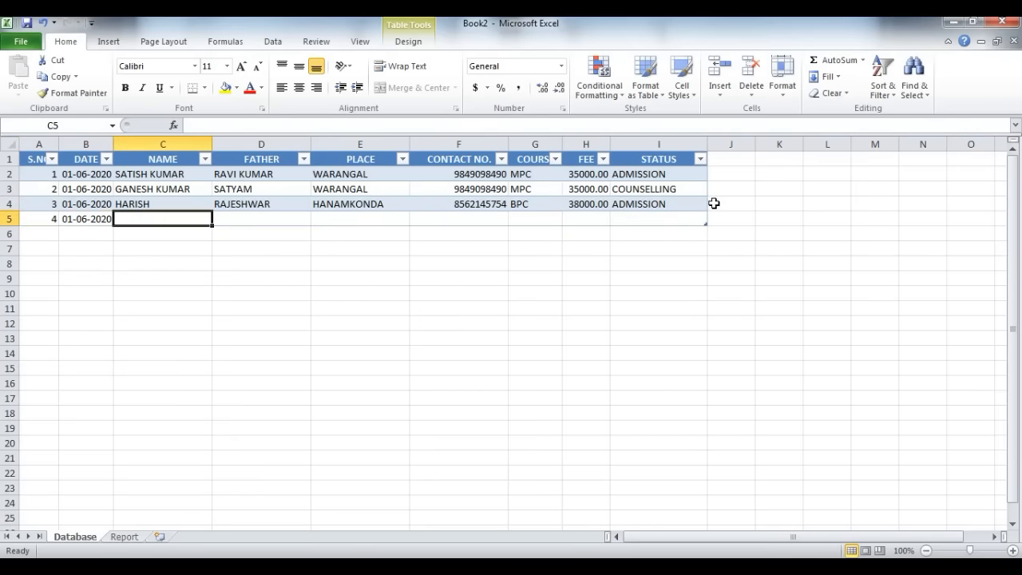
Step: Enter the student's name, father's name, place KAZIPET and contact number in row 5
text(NARESH)
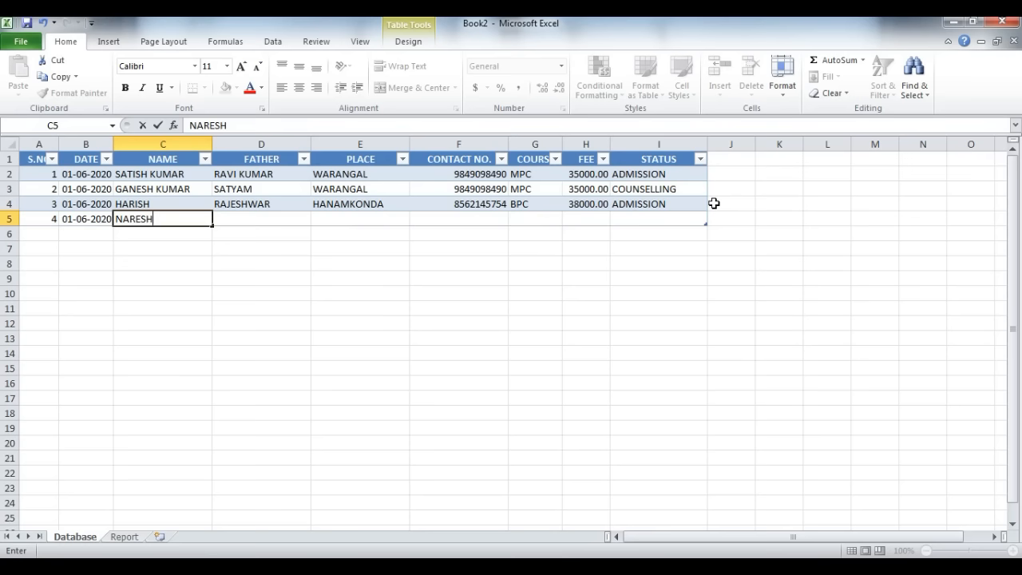
key(Tab)
text(MAHESH)
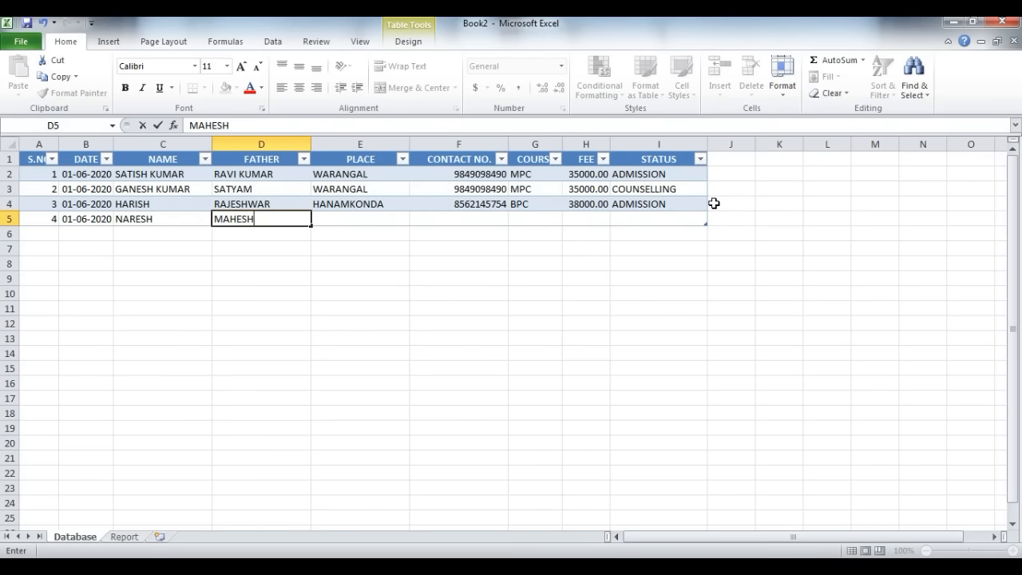
key(Tab)
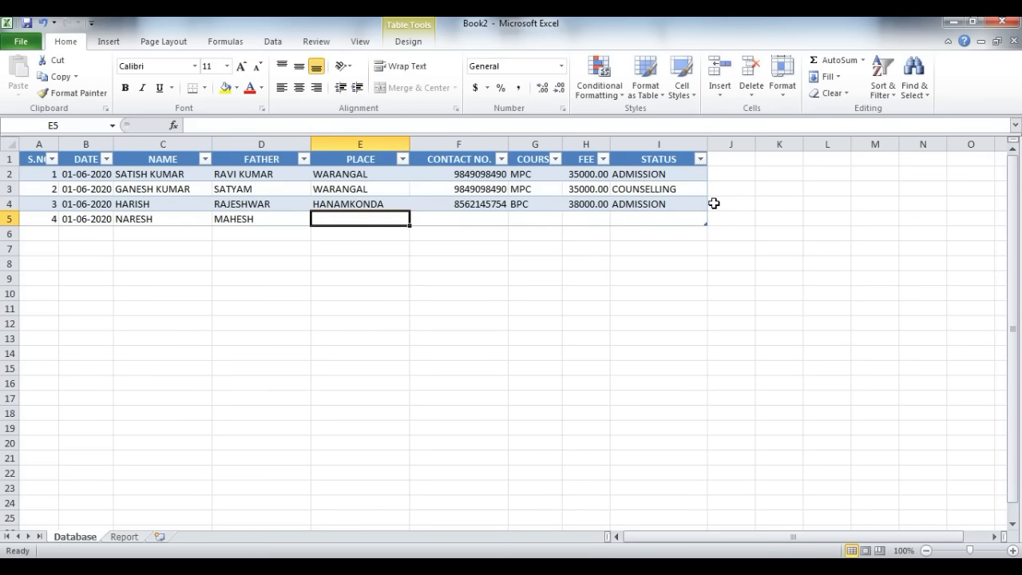
text(KAZIPET)
key(Tab)
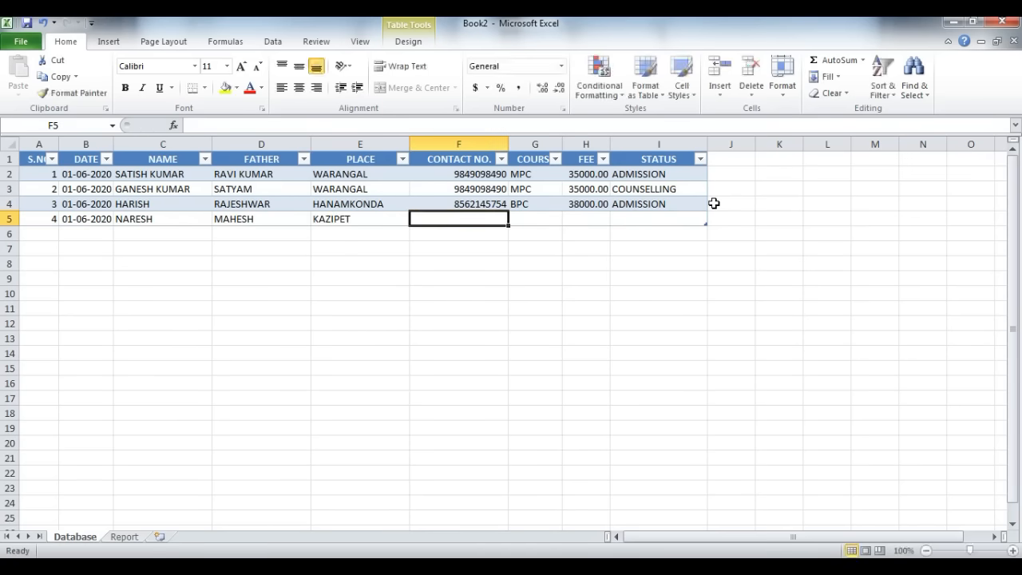
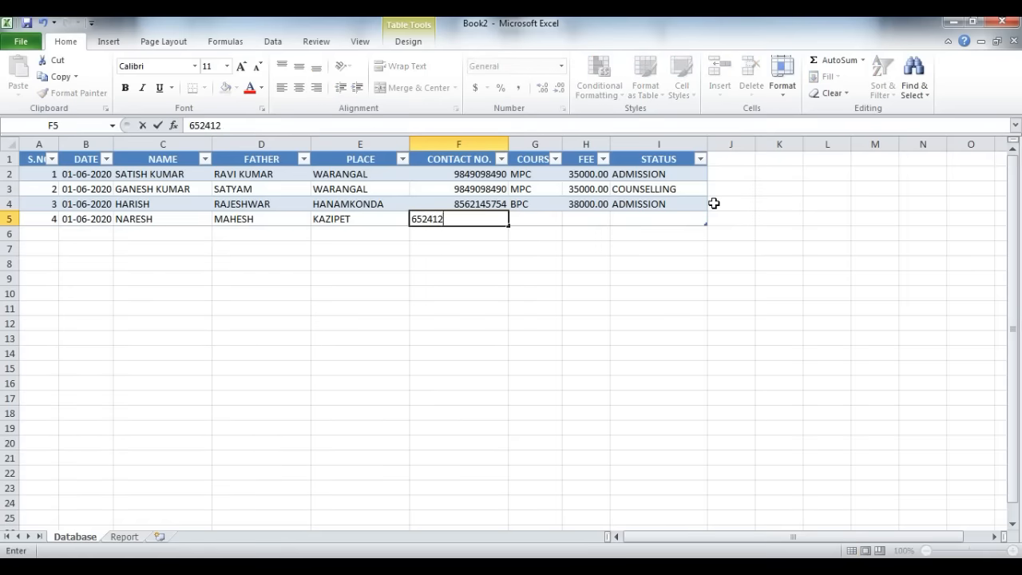
key(Tab)
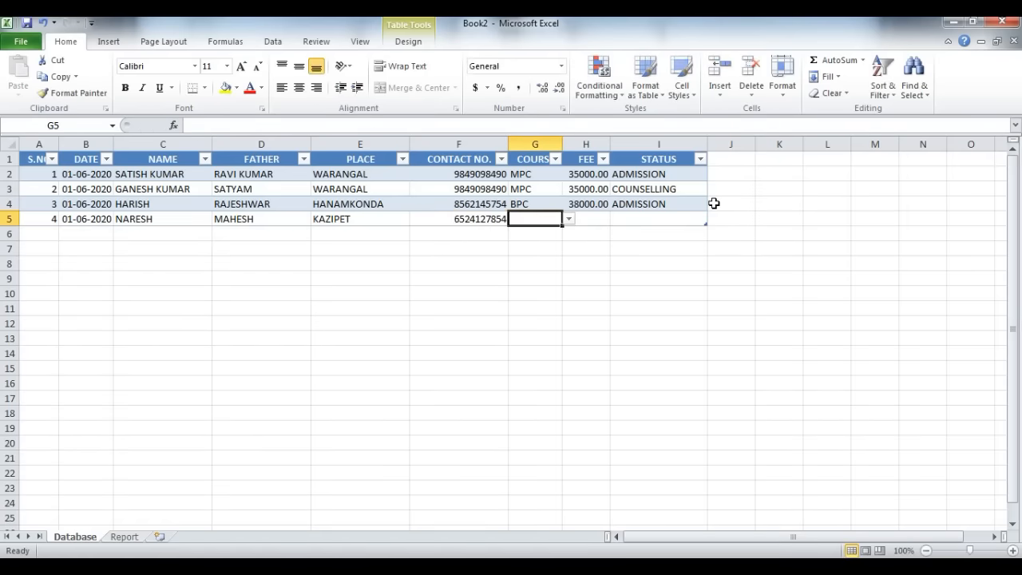
Step: Complete row 5 with course CEC, fee 28000 and status COUNSELLING
text(CEC)
key(Tab)
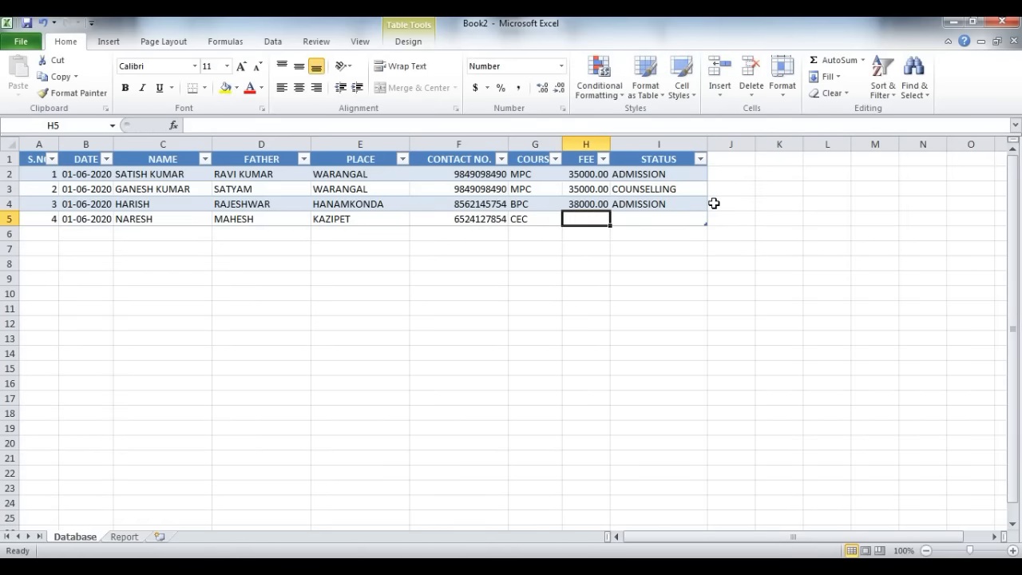
text(28000)
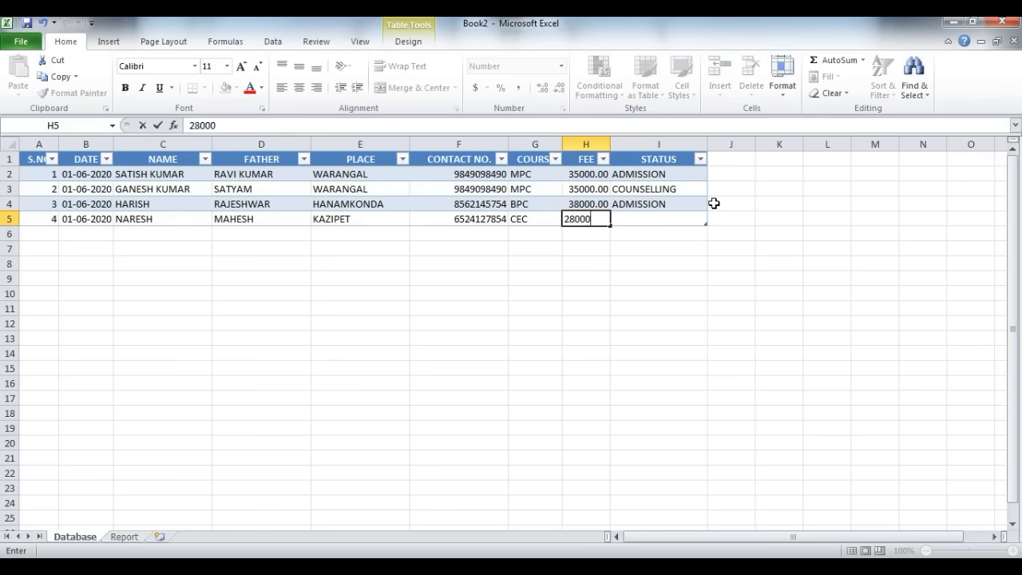
key(Tab)
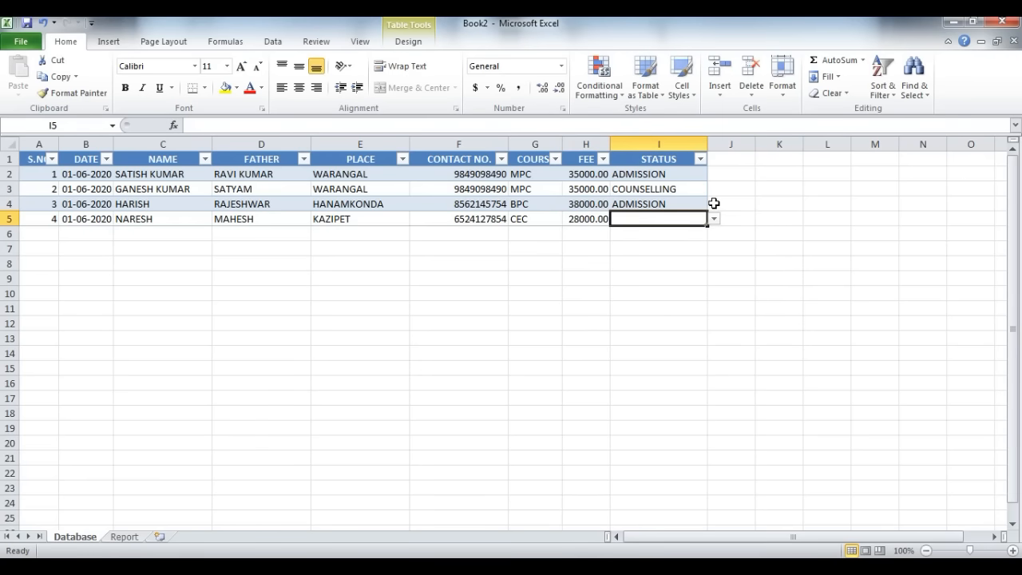
key(alt+Down)
key(Down)
key(Down)
key(Return)
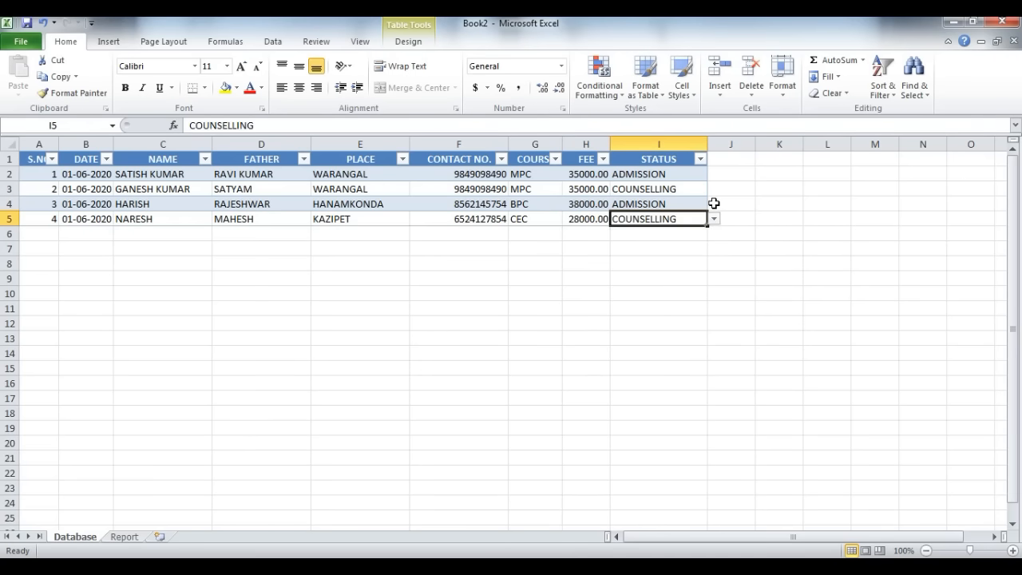
Step: Add a fifth data row to the table with serial number 5 and the date 02-06-2020
key(Tab)
text(5)
key(Tab)
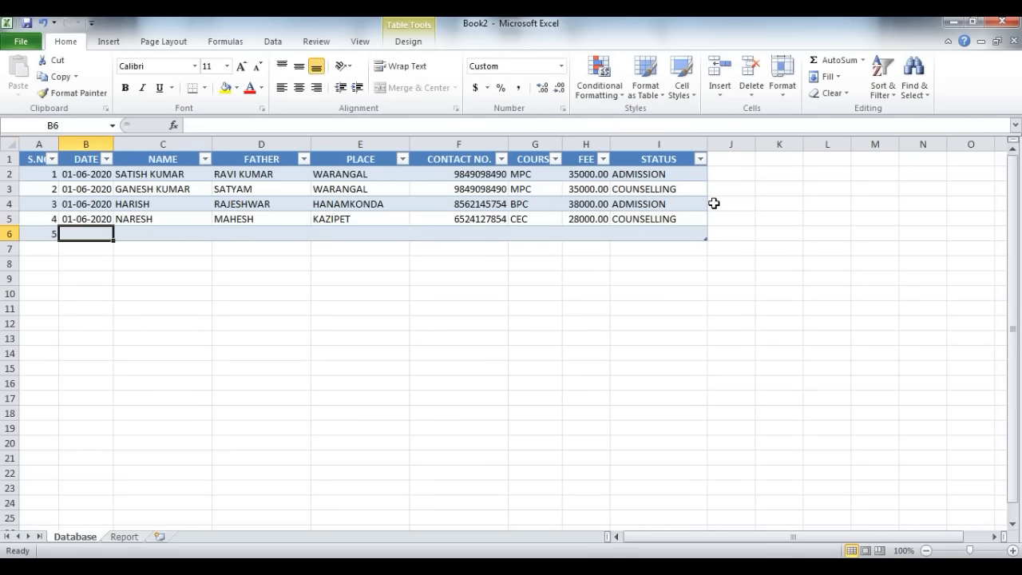
key(ctrl+d)
key(Tab)
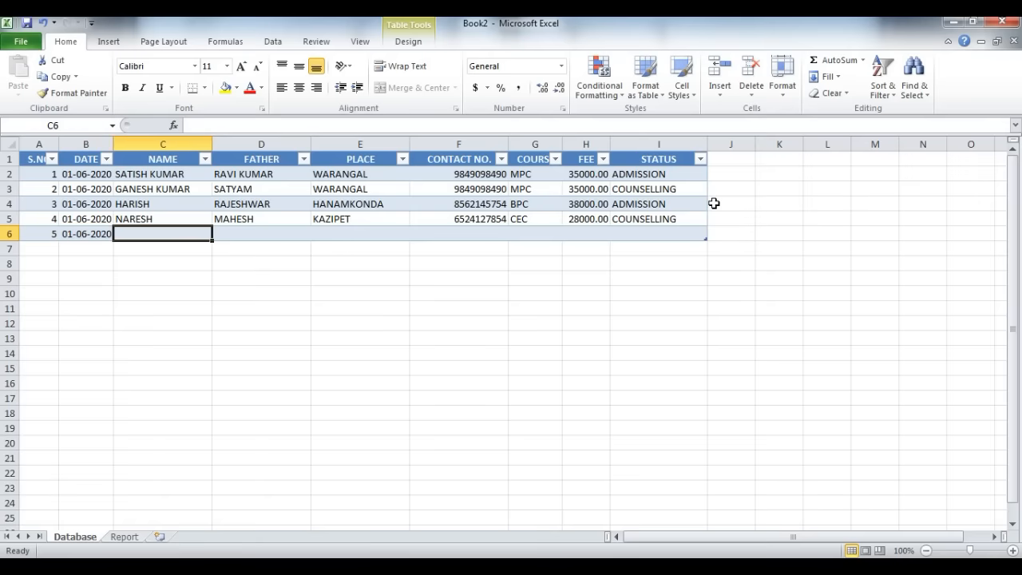
key(shift+Tab)
text(6/2)
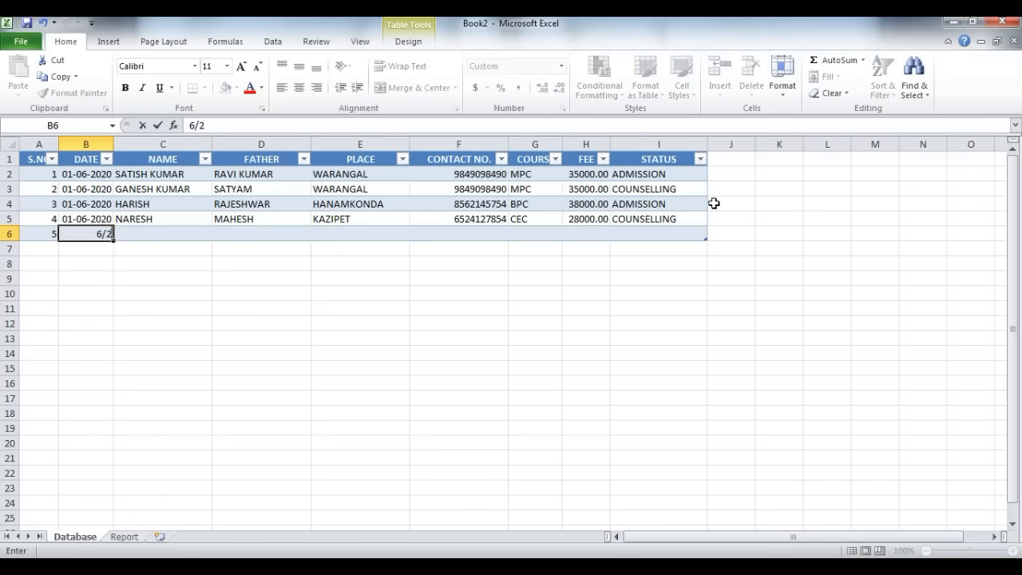
key(Tab)
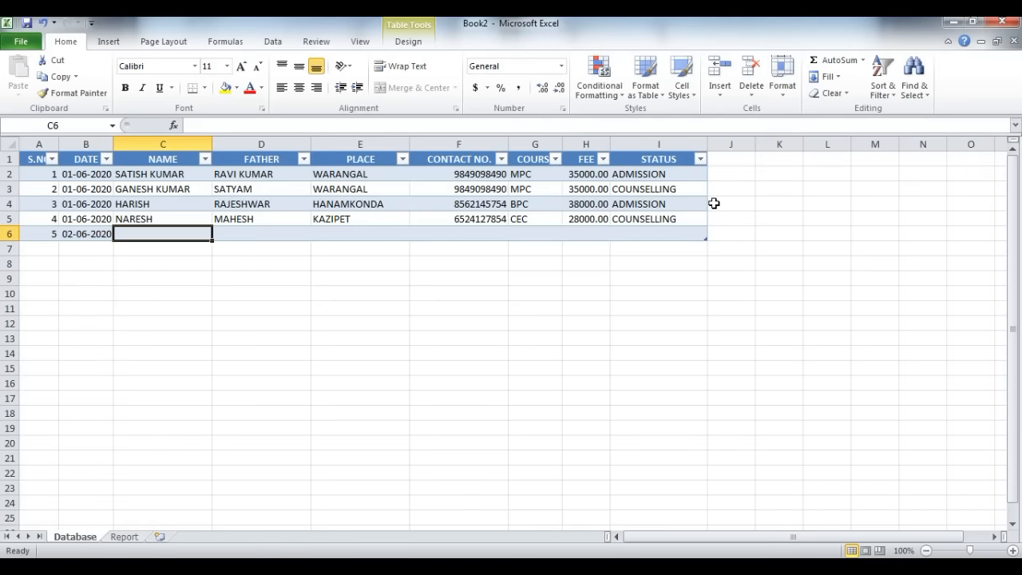
Step: Enter the student's name, father's name, place WARANGAL and contact number in row 6
text(SANTHOSH)
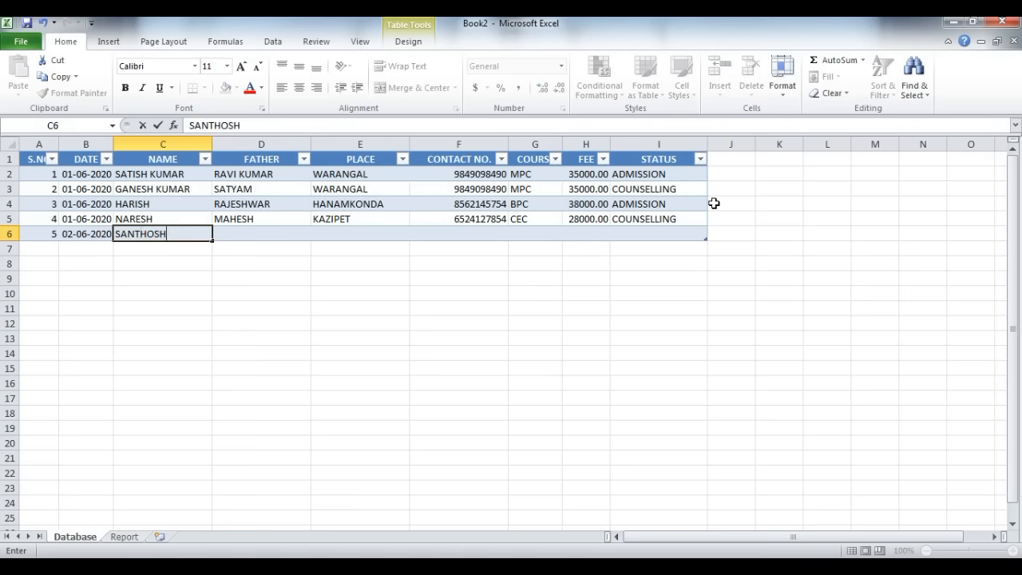
key(Tab)
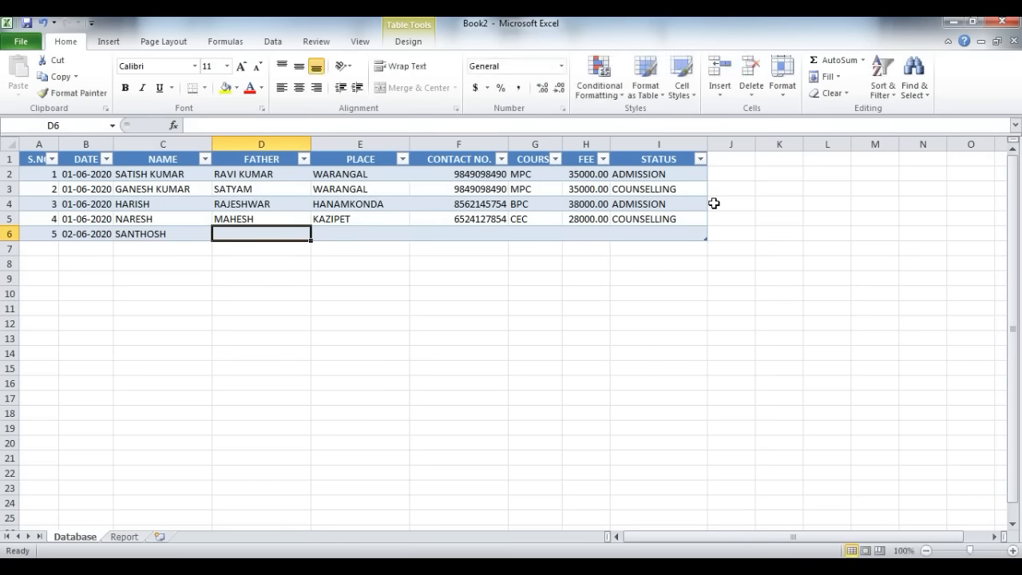
text(KUMAR)
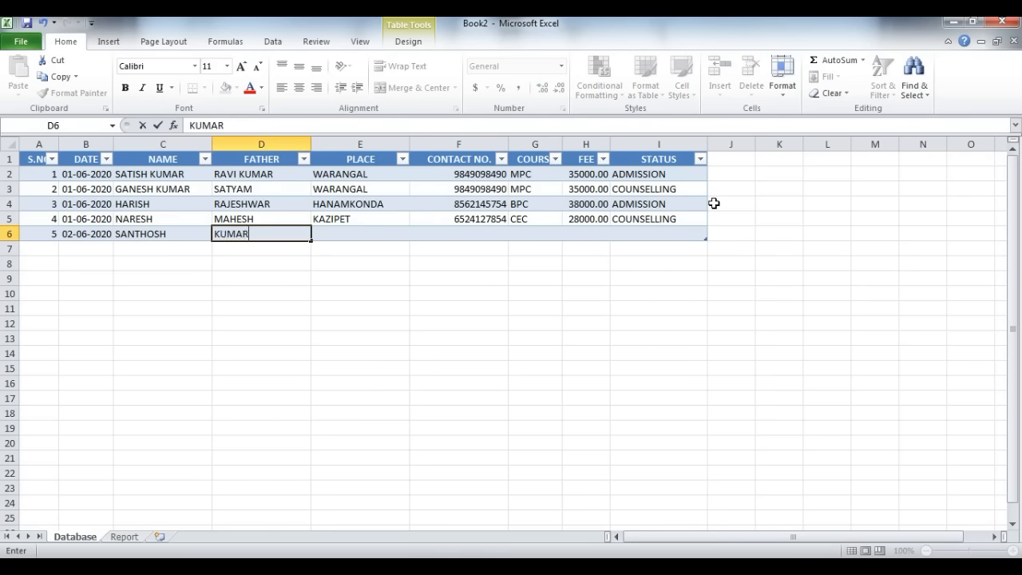
key(Tab)
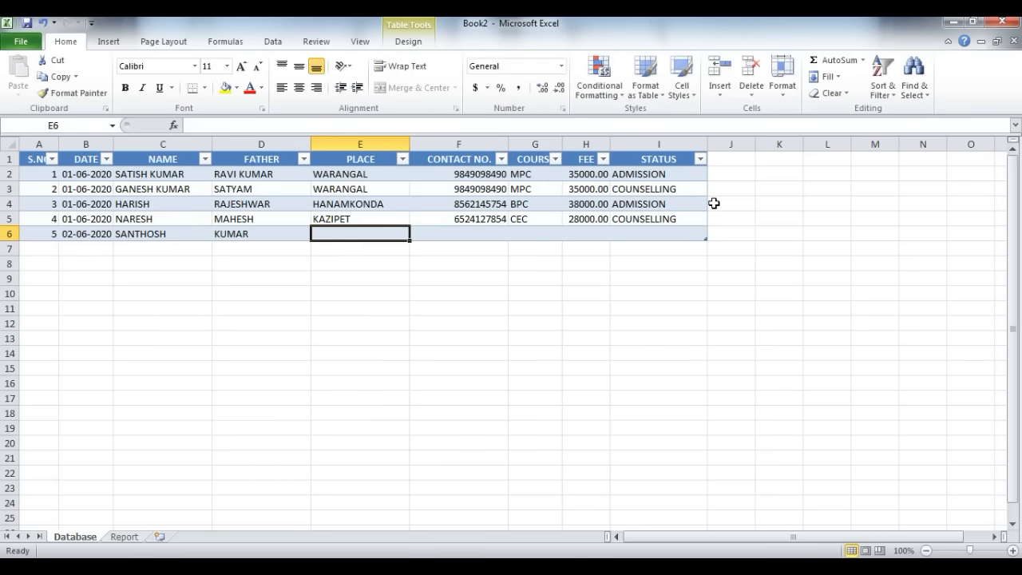
text(W)
key(Tab)
text(63)
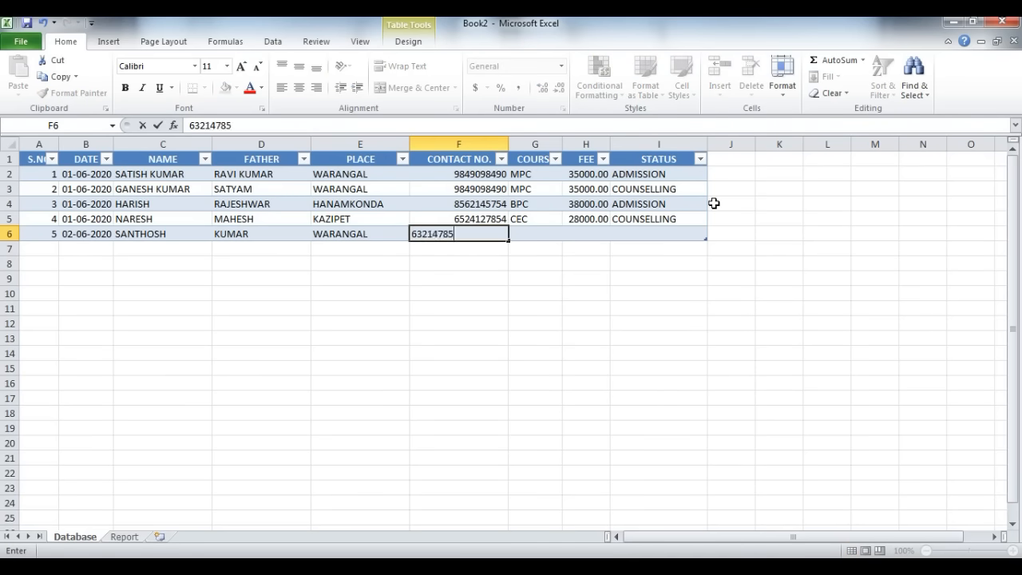
key(Tab)
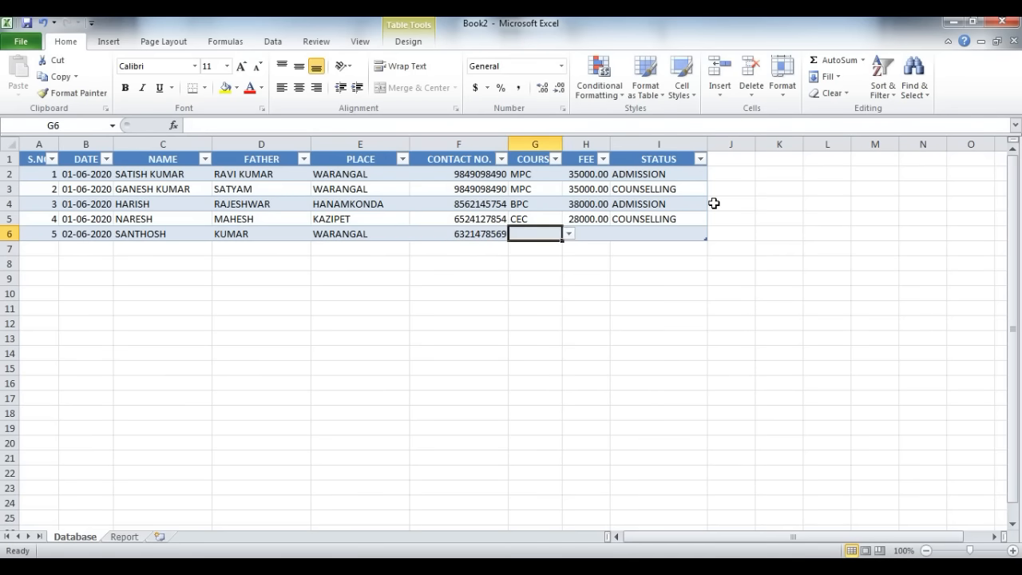
Step: Complete row 6 with course MPC, fee 35000 and status ADMISSION
text(MPC)
key(Tab)
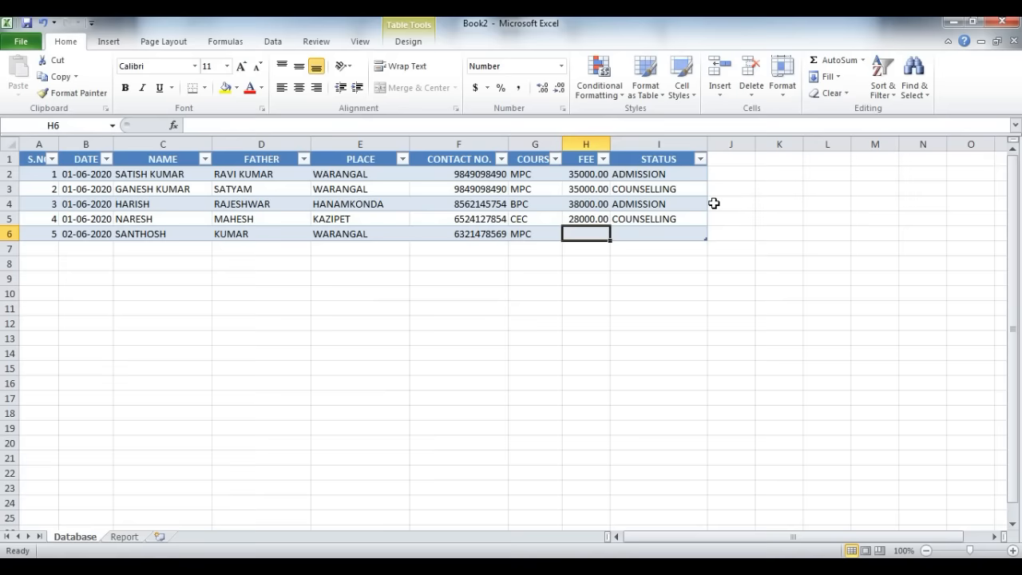
text(35000)
key(Tab)
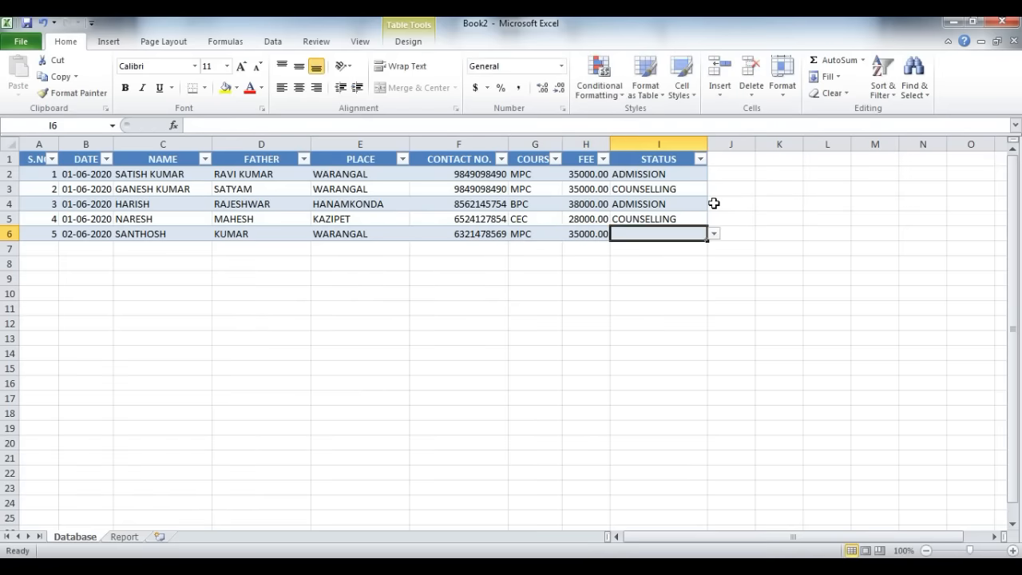
text(A)
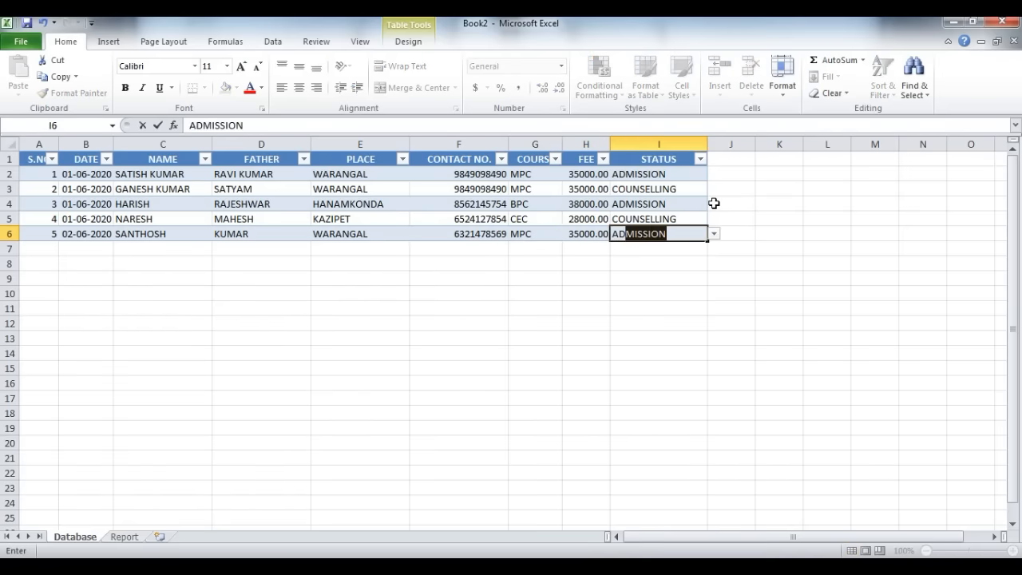
text(DM)
key(Tab)
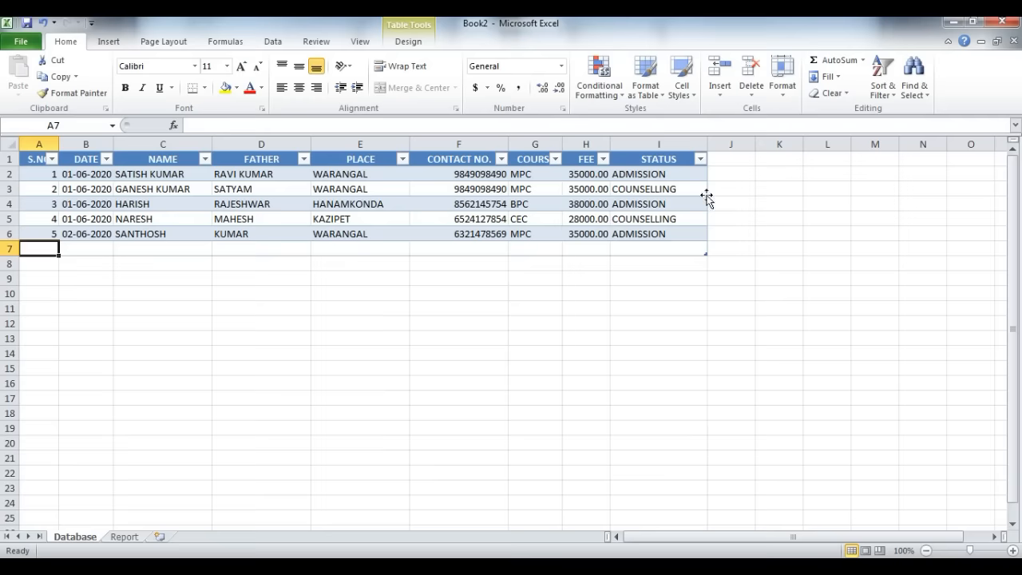
Step: On the Report sheet, enter the headings S.NO in A1 and DATE in B1
drag(151, 169, 603, 221)
click(118, 540)
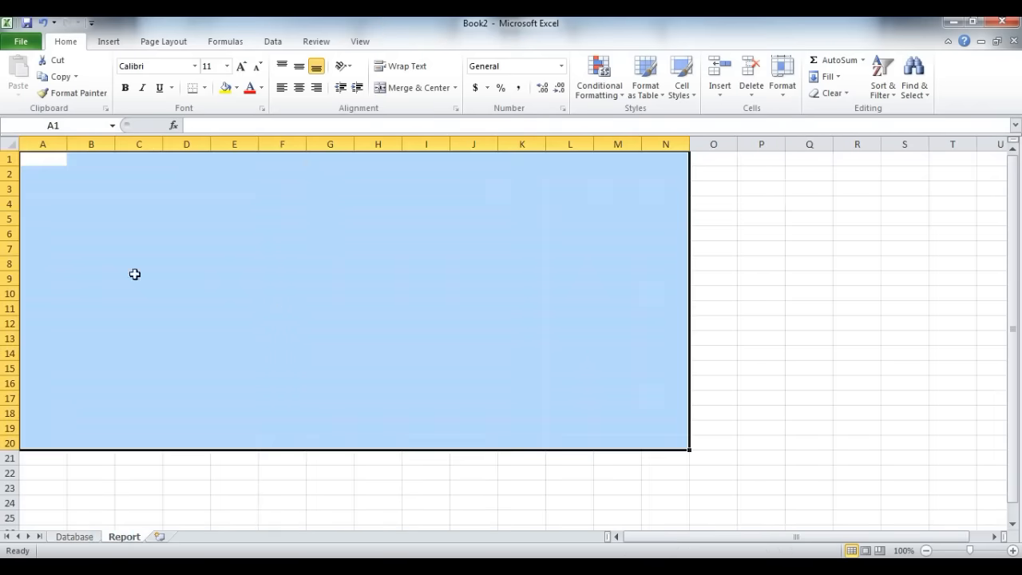
click(465, 264)
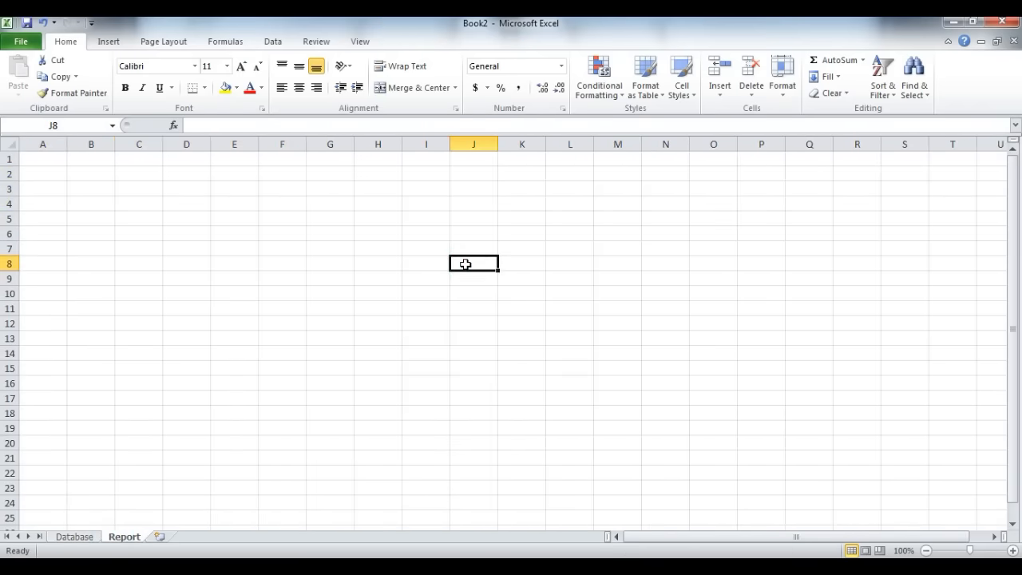
key(Up)
key(Up)
key(Up)
key(Up)
key(Up)
key(Up)
key(Up)
key(Home)
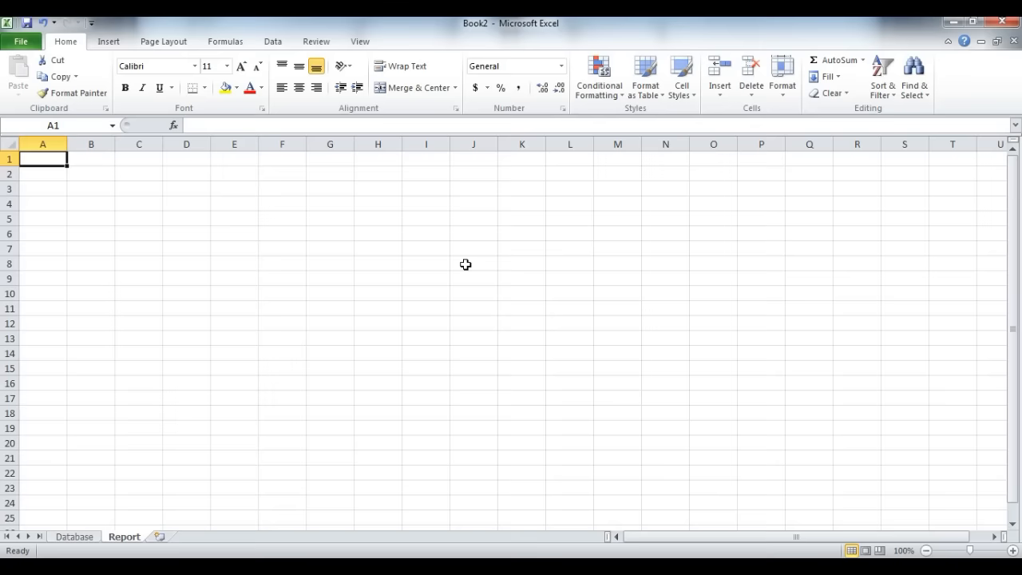
text(S.NO)
key(Tab)
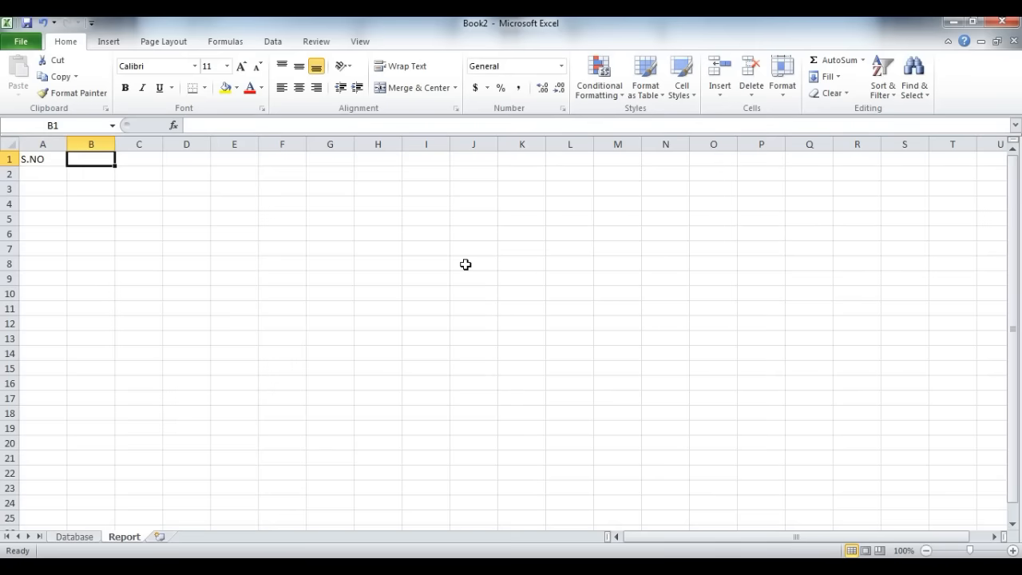
text(DATE)
key(Tab)
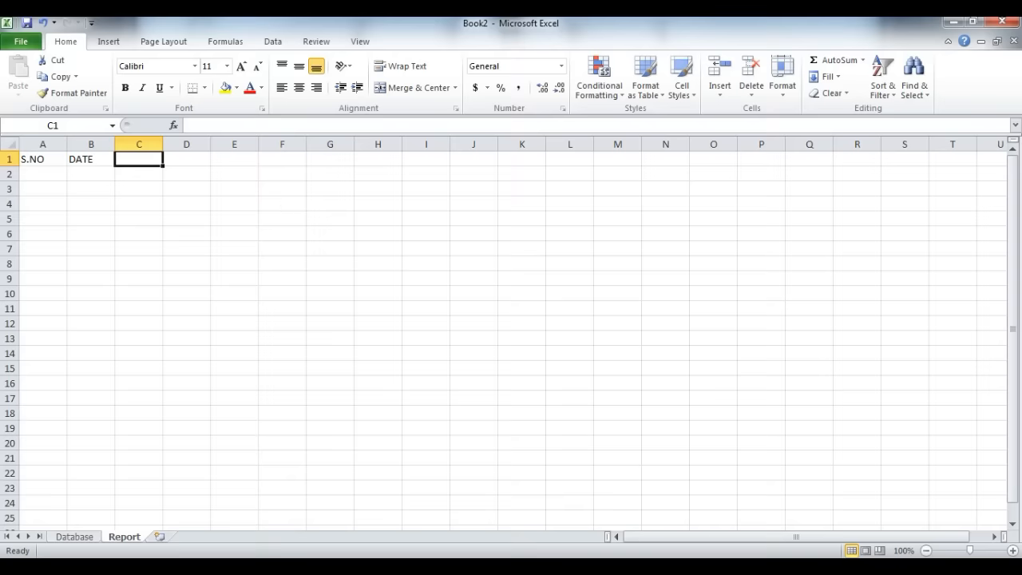
Step: Examine the course and status entries in the Database table, including the course choices available in G2
click(80, 536)
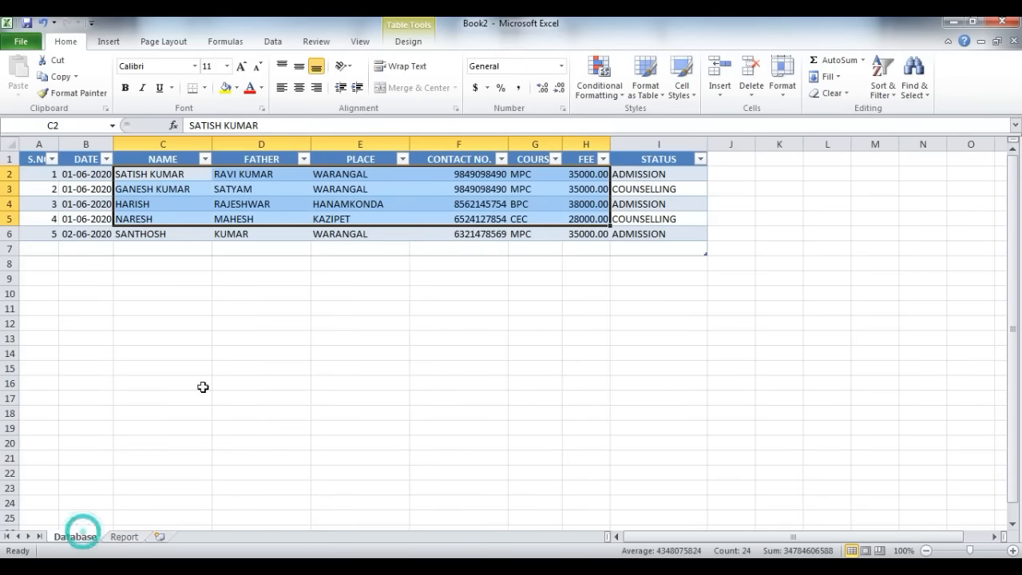
click(540, 177)
click(533, 189)
click(538, 234)
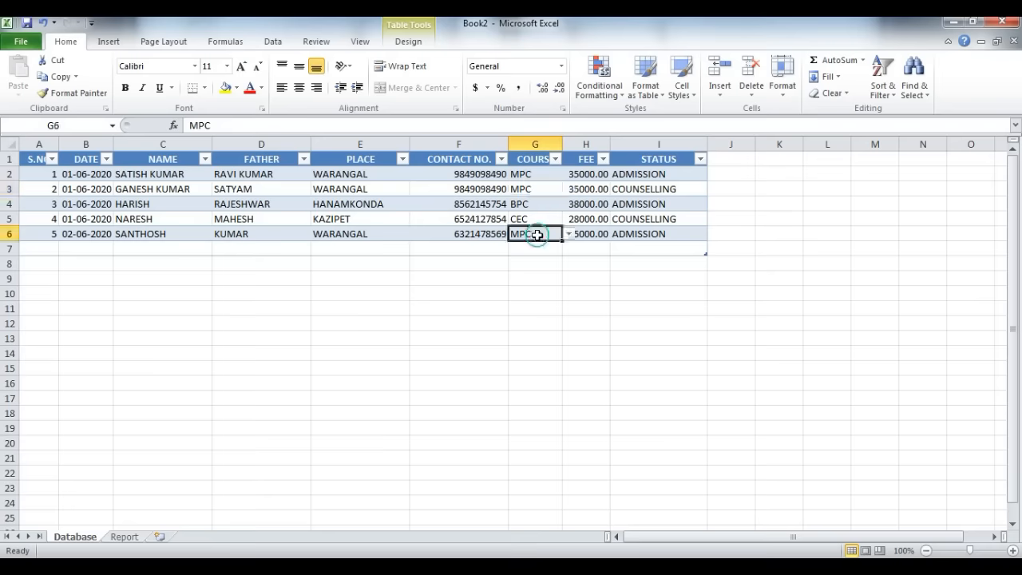
click(673, 171)
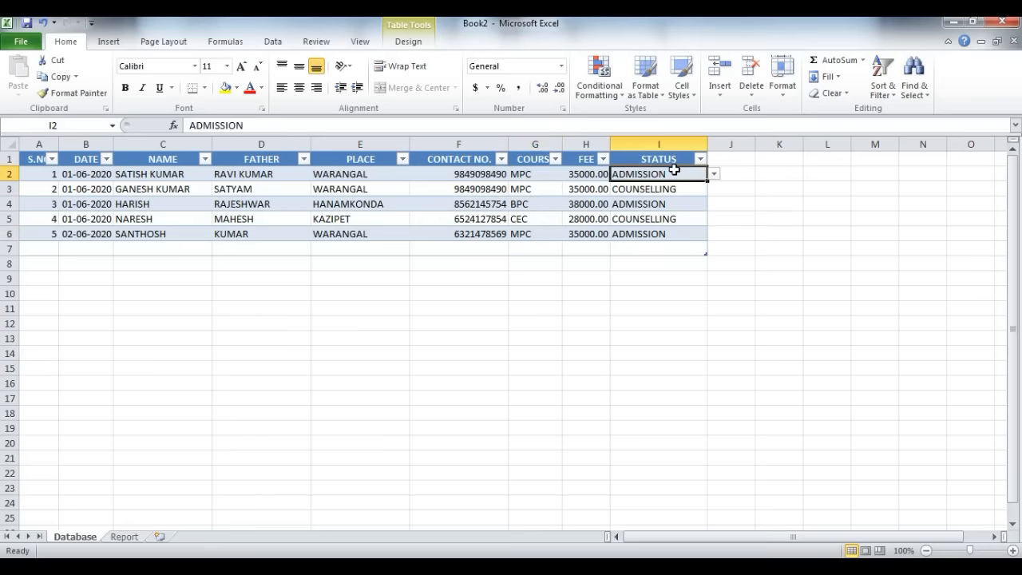
click(662, 233)
click(670, 188)
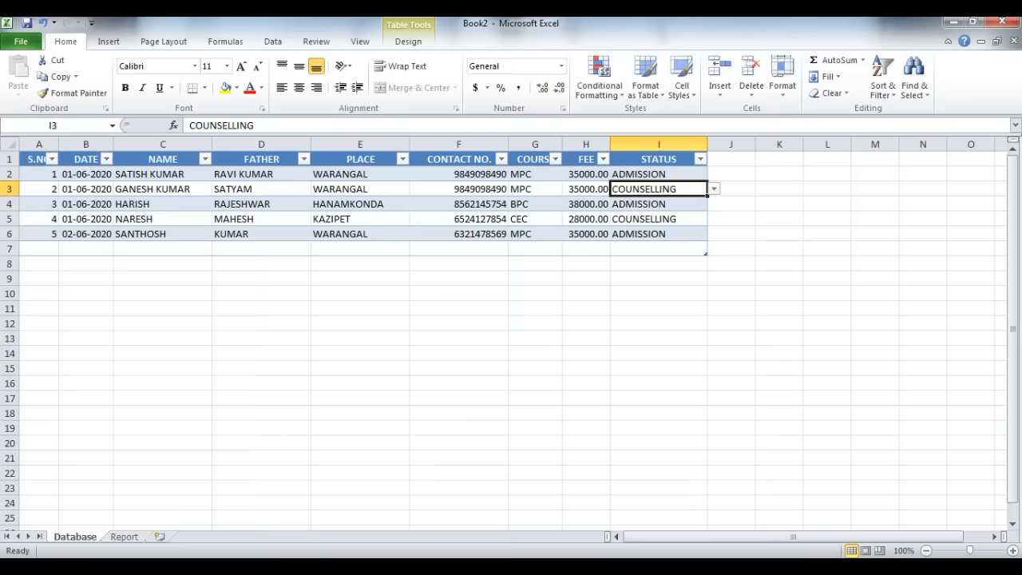
click(121, 537)
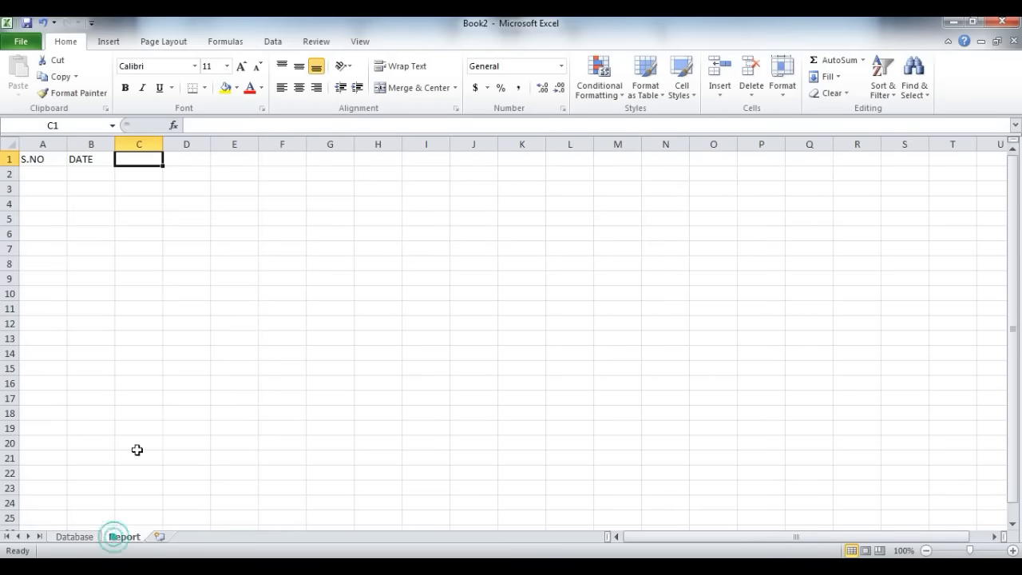
click(144, 161)
click(189, 159)
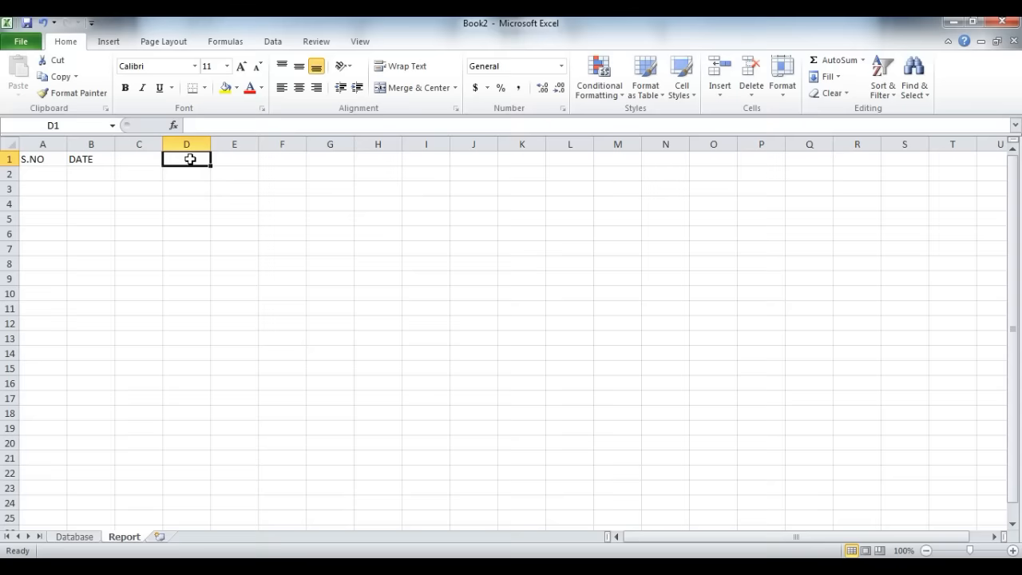
click(75, 536)
click(551, 174)
click(568, 174)
key(Escape)
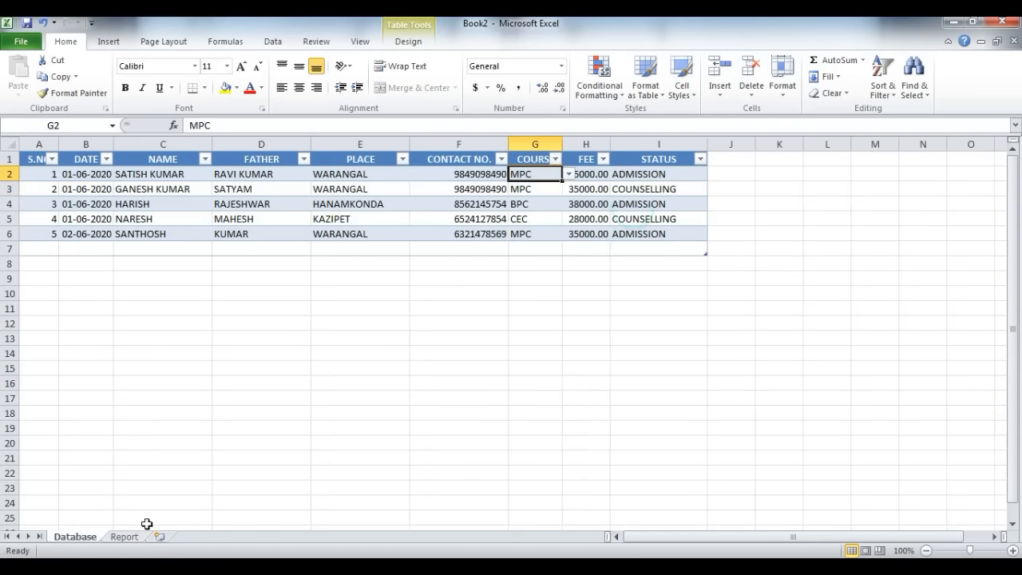
Step: On the Report sheet, narrow columns C to L equally and centre their contents both horizontally and vertically
click(125, 537)
drag(140, 142, 573, 149)
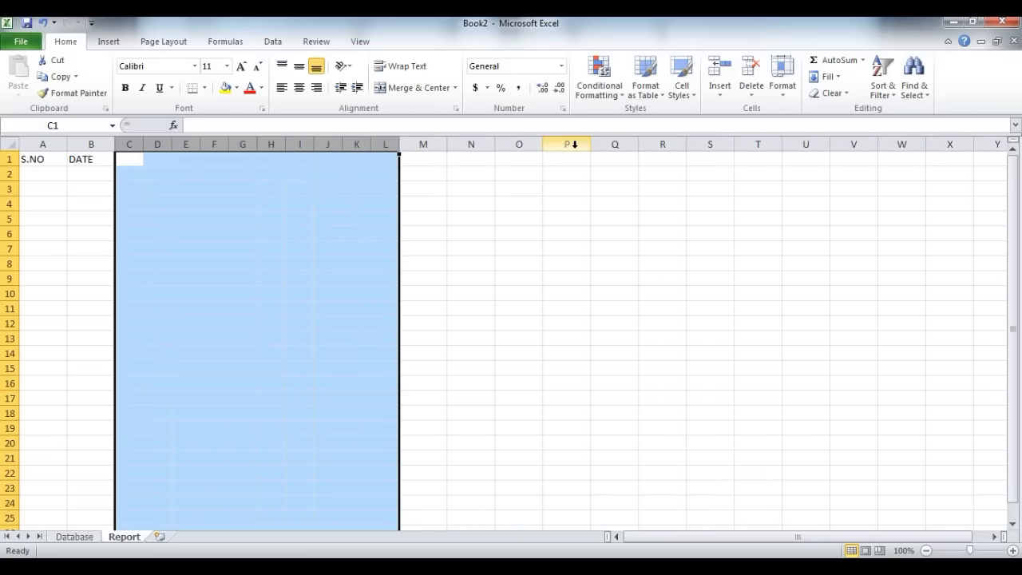
click(300, 88)
click(299, 67)
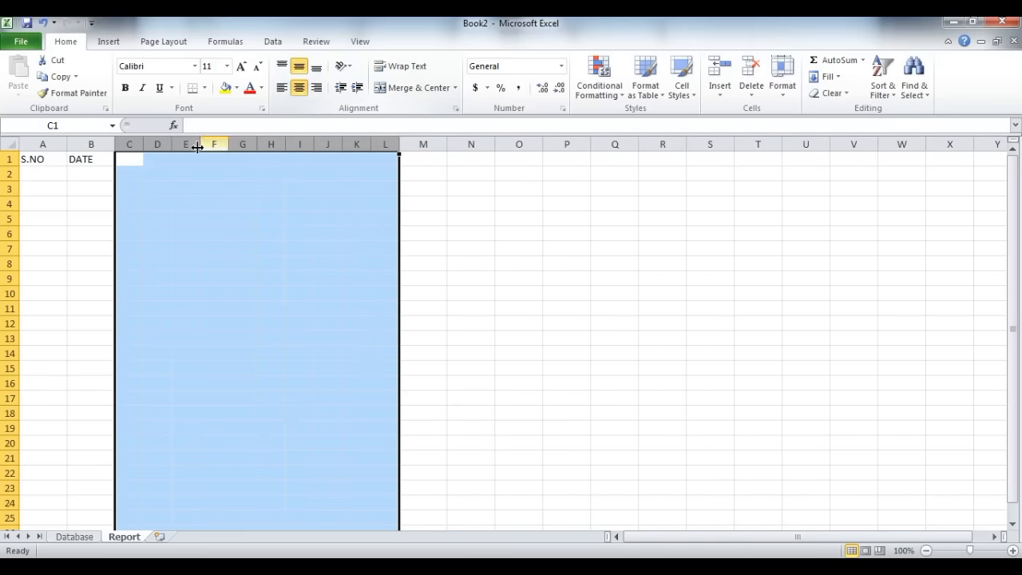
Step: Merge and centre the row 1 cells in pairs from column C onward for the course headings
drag(142, 155, 299, 162)
click(416, 88)
click(417, 88)
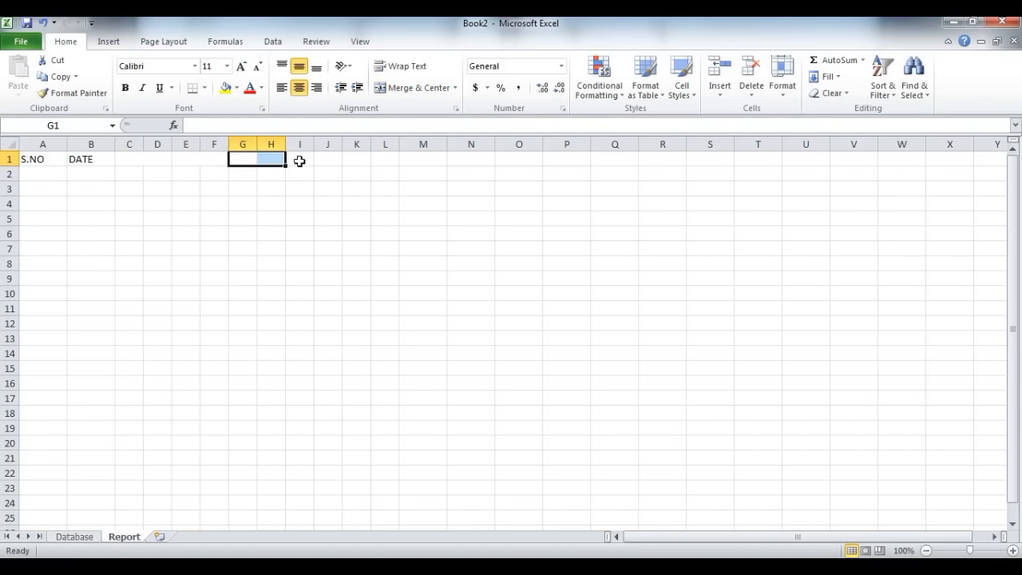
key(F4)
drag(299, 162, 380, 161)
key(F4)
key(F4)
drag(128, 160, 167, 158)
key(F4)
Step: Enter the headings MPC, BPC, CEC, MEC and HEC in row 1, each across a merged two-column pair from C to L
text(MPC)
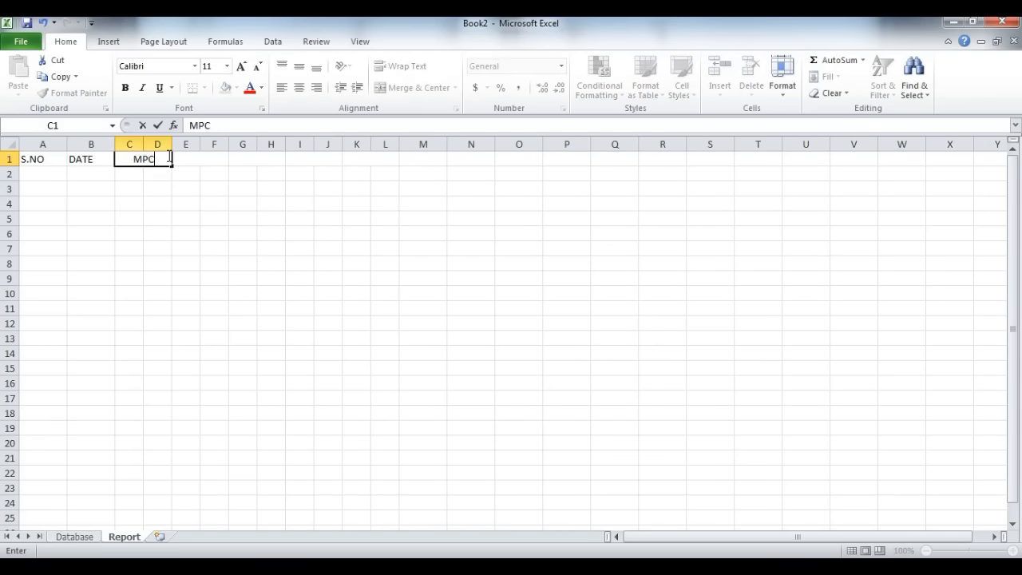
key(Tab)
text(BPC)
key(Tab)
text(CEC)
key(Tab)
key(shift+Right)
key(F4)
text(MEC)
key(Tab)
key(shift+Right)
key(F4)
text(HEC)
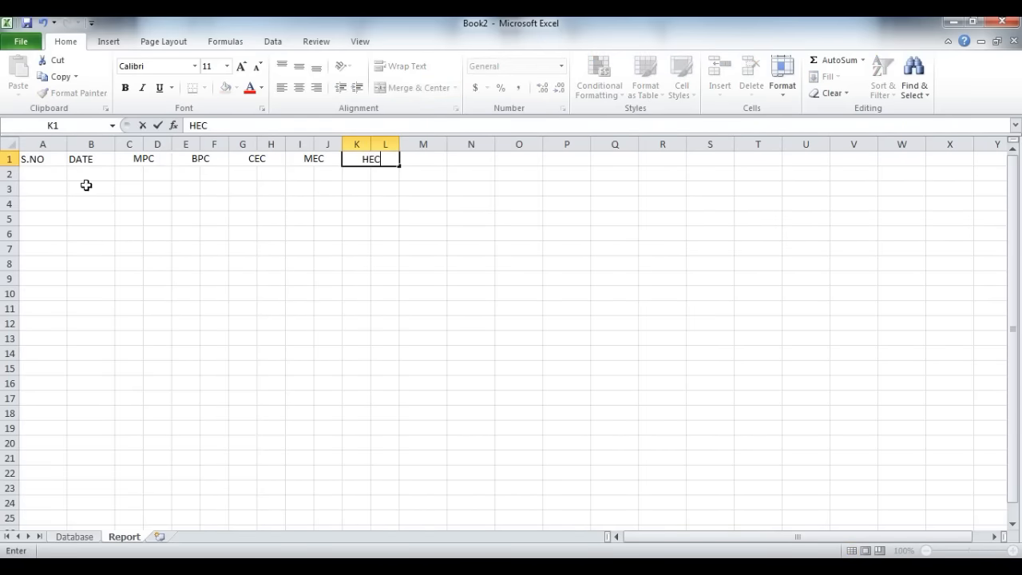
click(76, 178)
Step: Centre the contents of columns A to L both horizontally and vertically
drag(47, 152, 392, 155)
click(299, 87)
click(298, 68)
Step: Enter serial number 1 in A2 and the date 6/1/2020 in B2
click(38, 170)
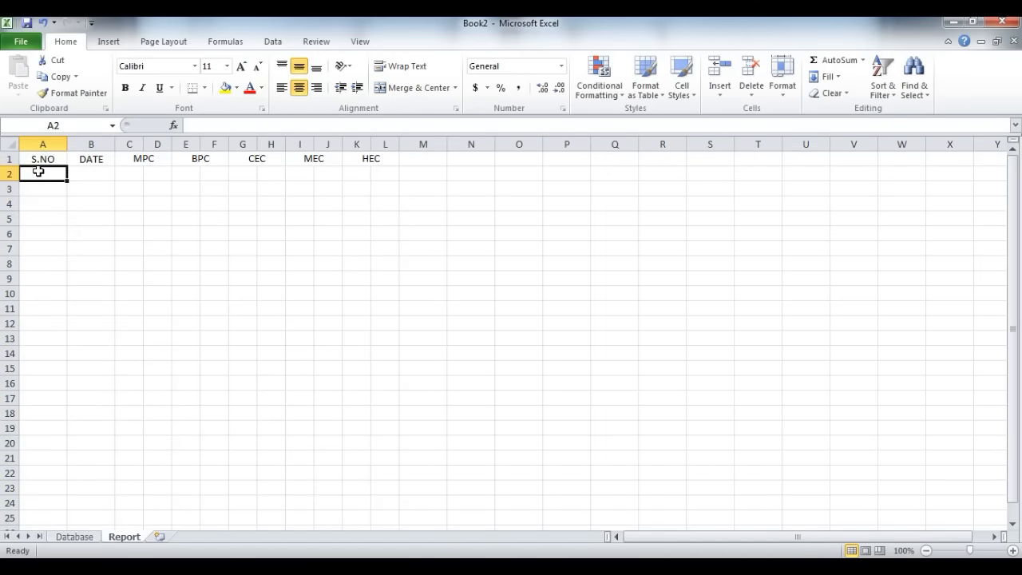
text(1)
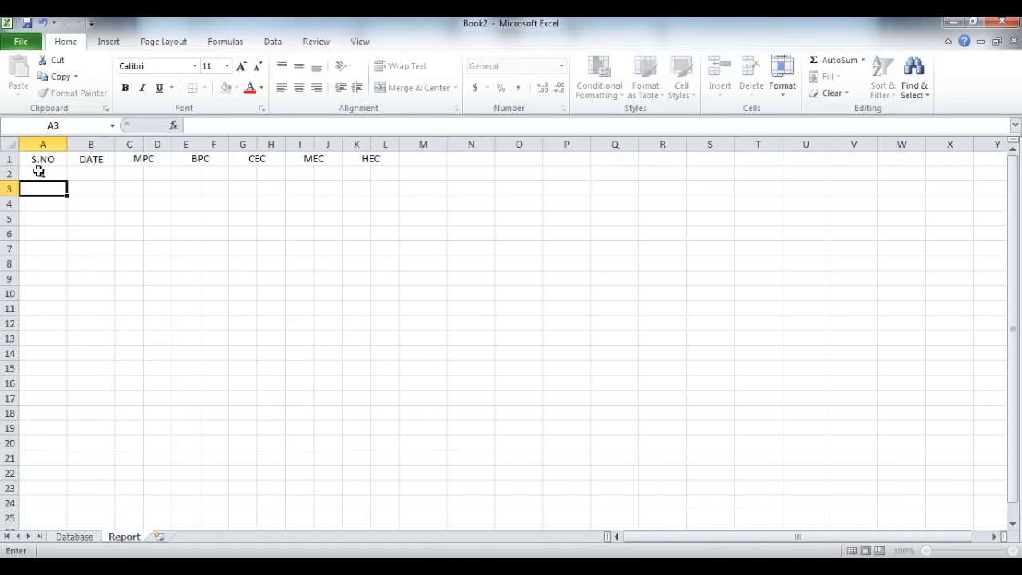
click(39, 171)
click(89, 173)
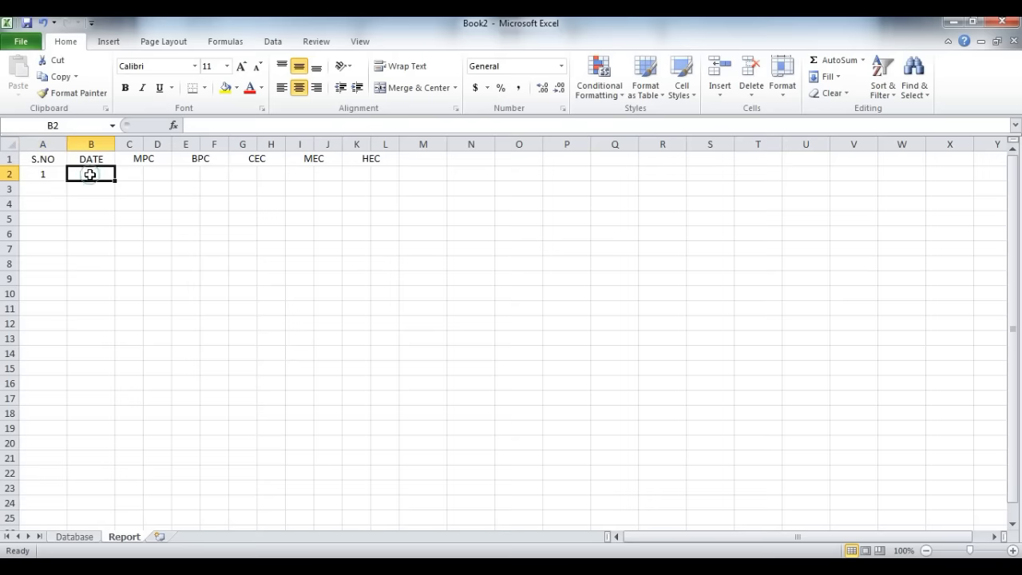
text(6/1/2020)
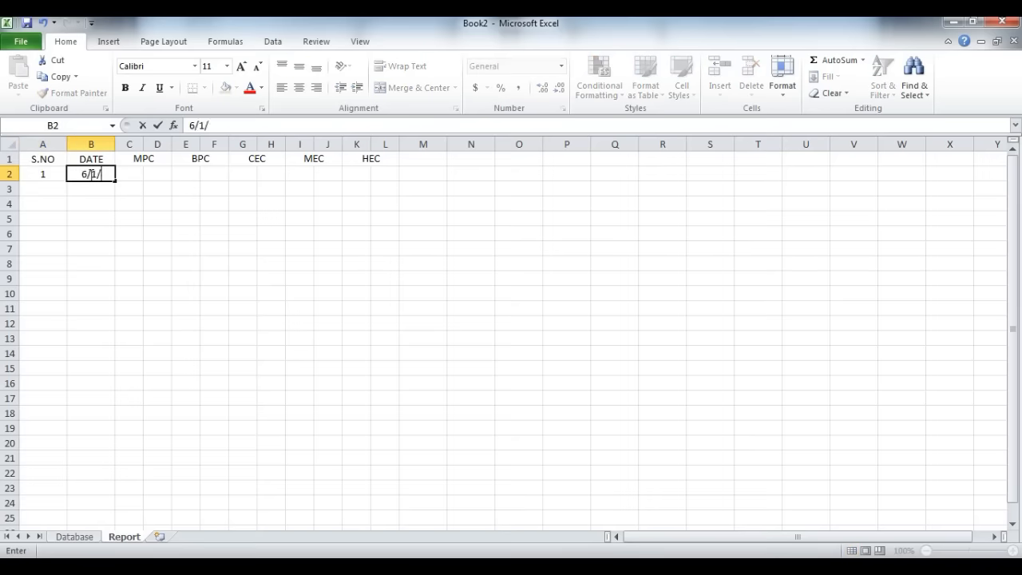
key(Return)
Step: Format the date in B2 with the custom number format dd-mm-yyyy
click(90, 173)
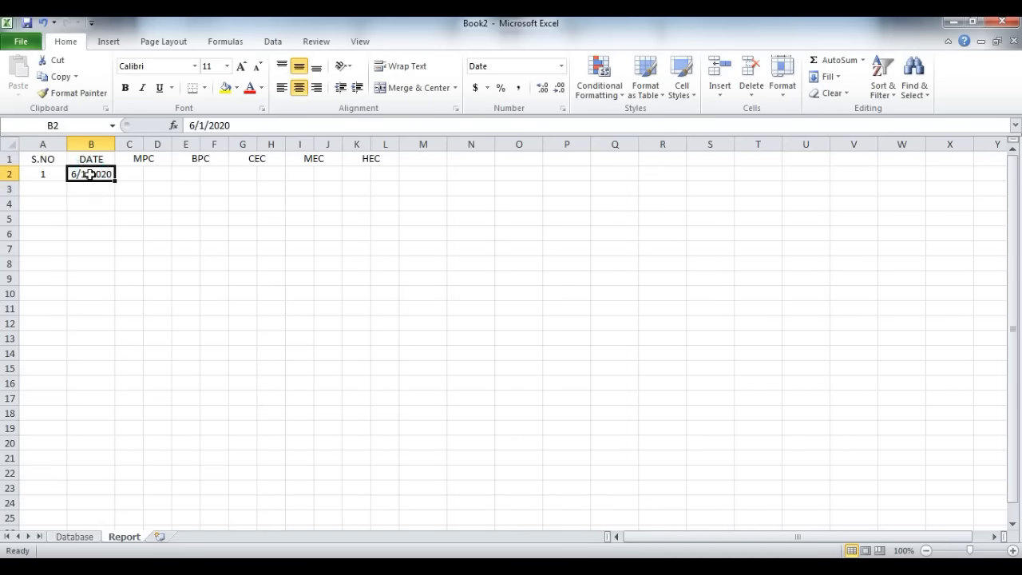
key(ctrl+1)
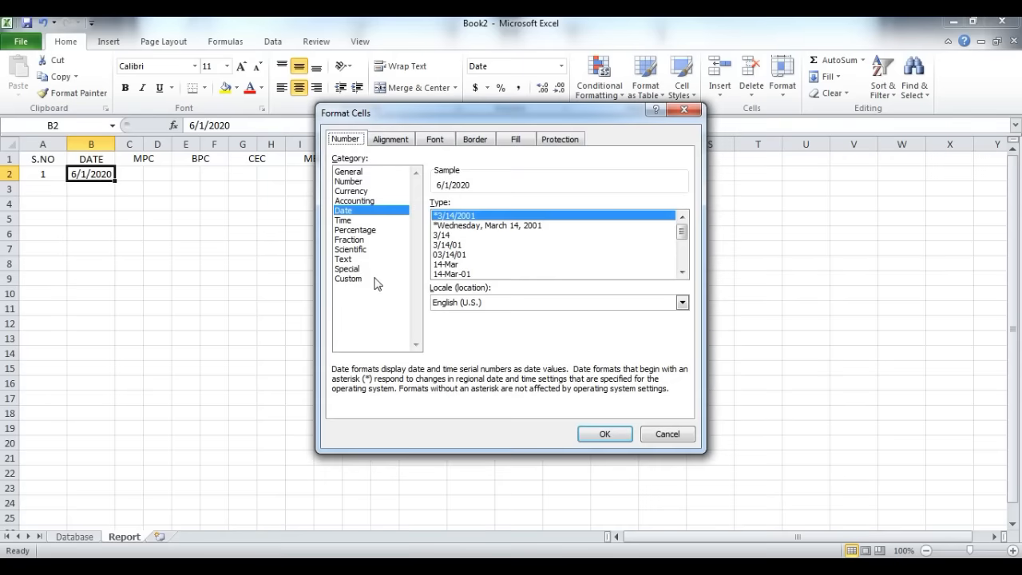
click(361, 278)
drag(676, 272, 678, 306)
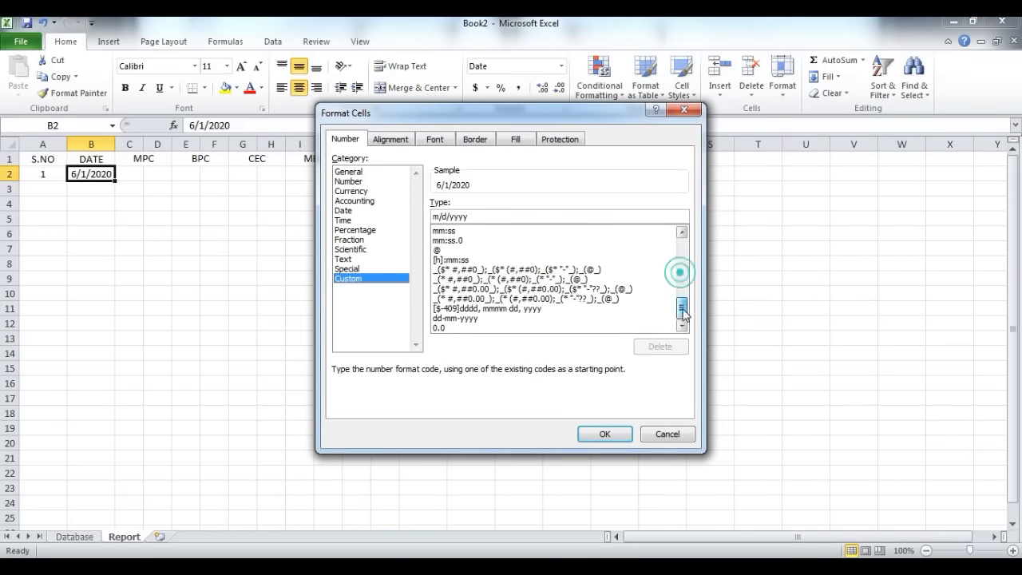
click(452, 318)
click(604, 433)
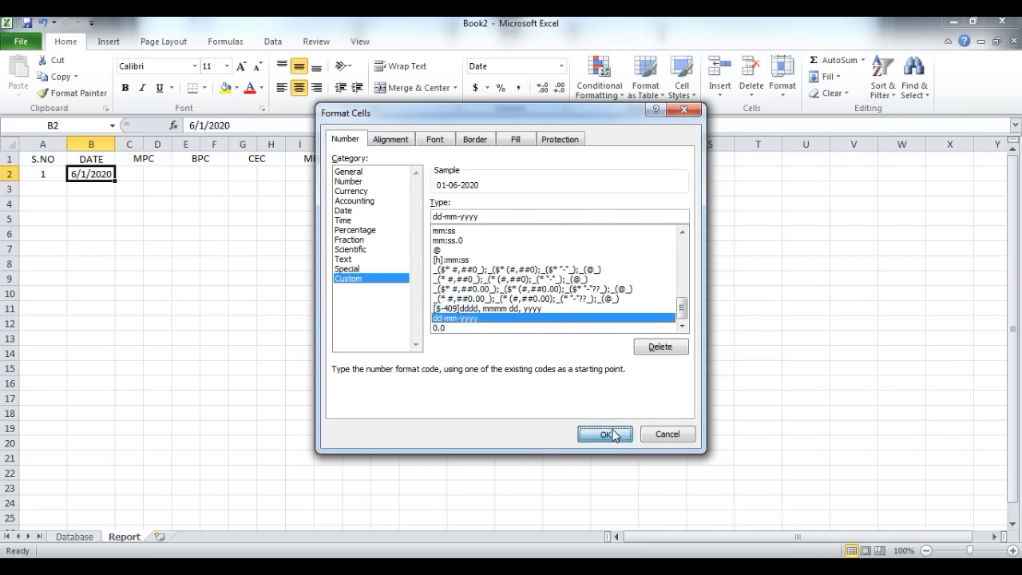
Step: Fill the dates down column B to 30-06-2020 and the serial numbers down column A to 30
drag(121, 180, 105, 461)
scroll(72, 298, up, 3)
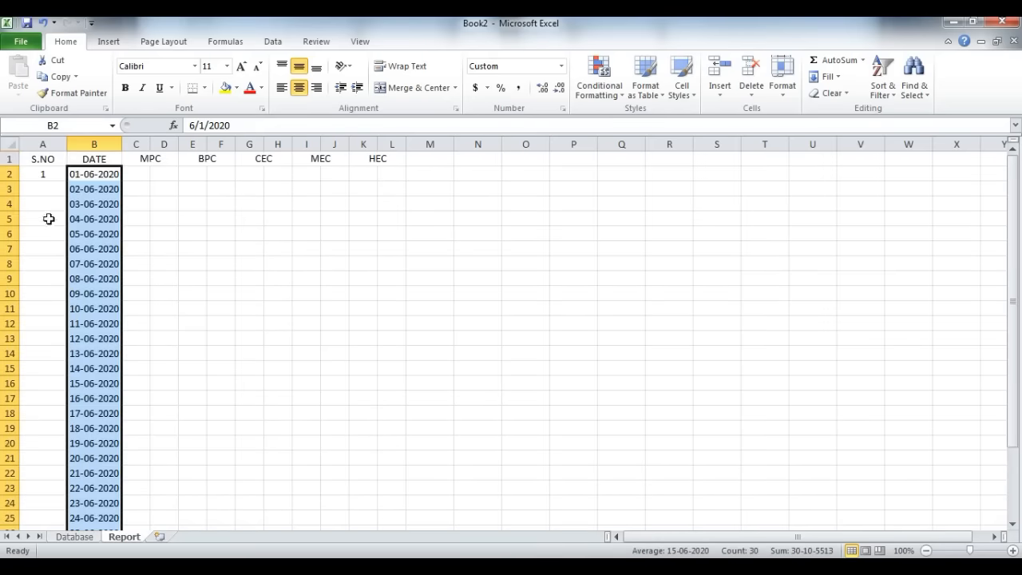
click(56, 177)
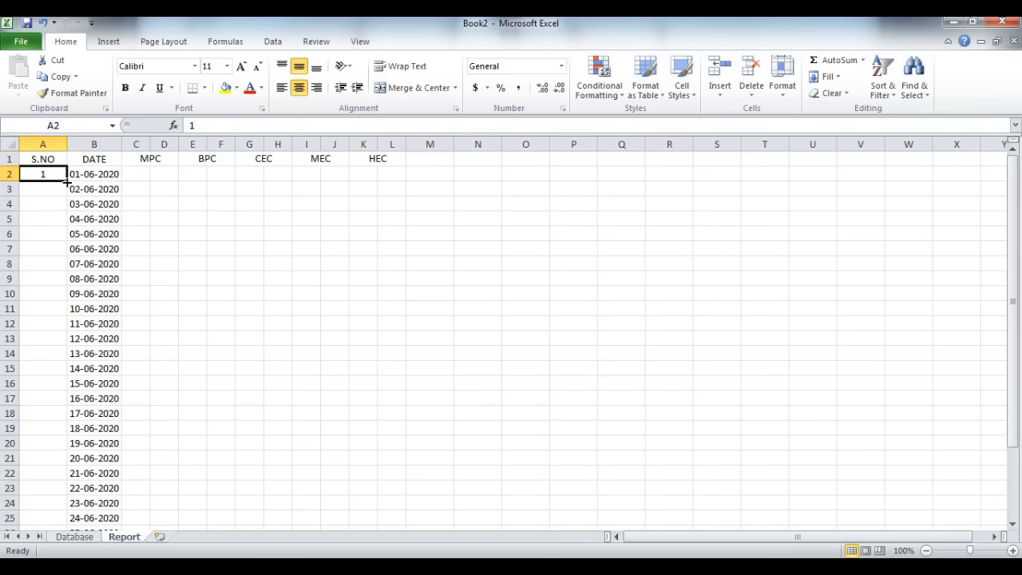
drag(67, 182, 40, 509)
scroll(139, 328, up, 3)
Step: Move the whole block of serial numbers and dates down one row to start at A3
click(43, 170)
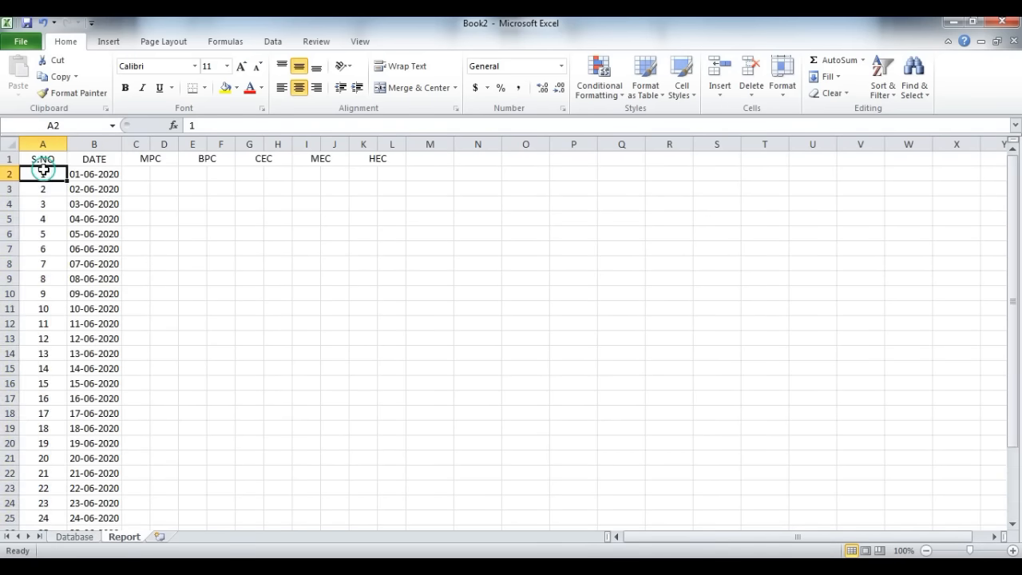
key(shift+Right)
key(ctrl+shift+Down)
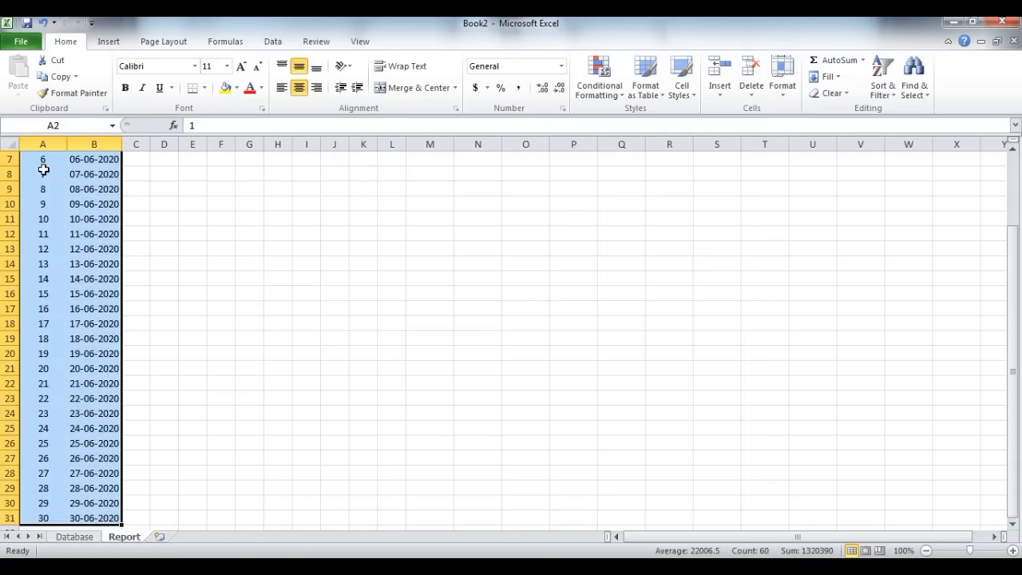
key(ctrl+c)
scroll(43, 171, up, 2)
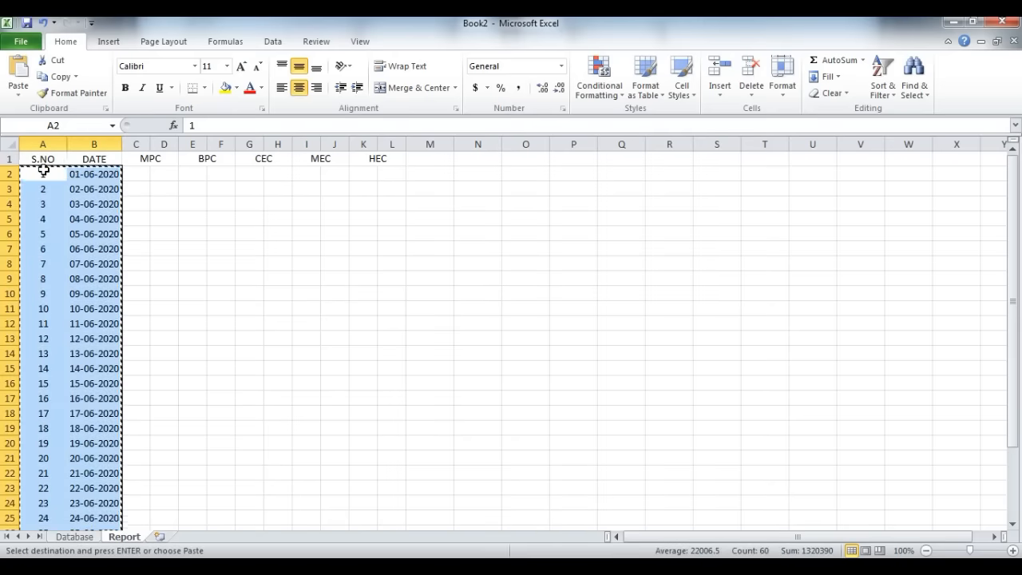
key(Down)
key(ctrl+v)
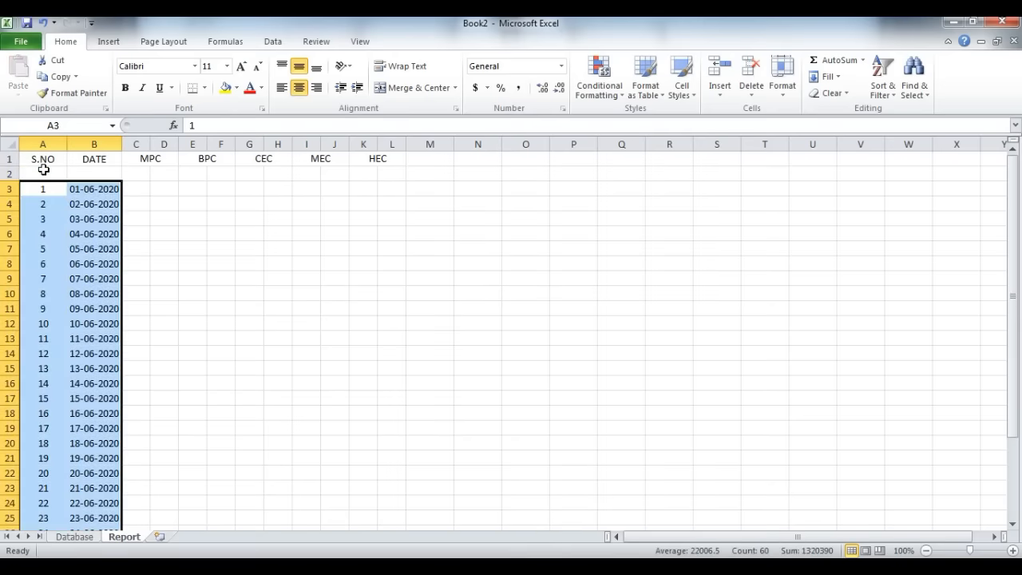
Step: Enter the subheadings C in C2 and A in D2 under MPC
click(143, 172)
text(C)
key(Tab)
text(A)
key(Tab)
Step: Copy the C and A subheadings across E2:L2 for the remaining courses
key(Left)
key(shift+Left)
key(ctrl+c)
key(Right)
key(Right)
key(Left)
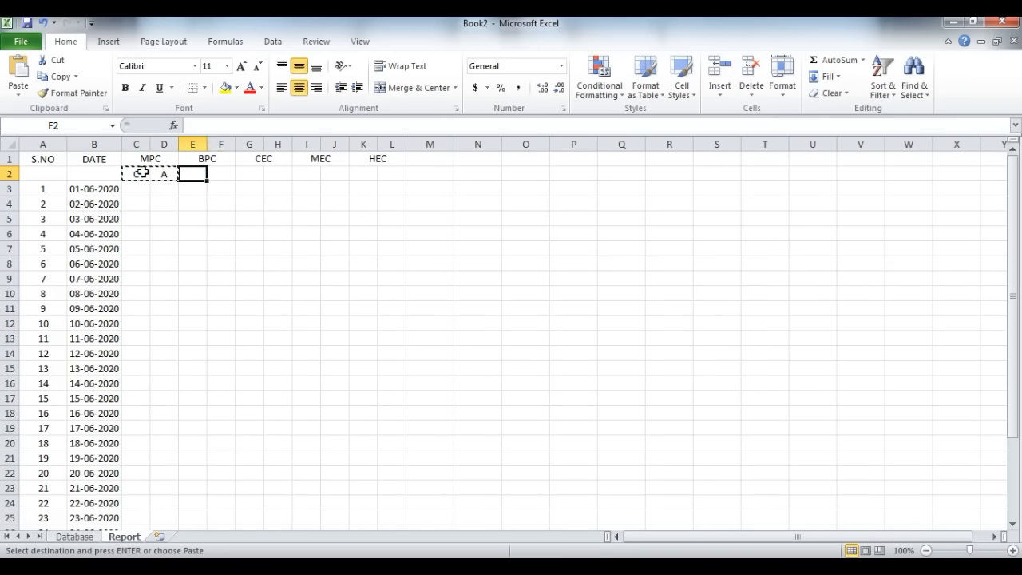
key(shift+Right)
key(shift+Right)
key(shift+Right)
key(shift+Right)
key(shift+Right)
key(shift+Right)
key(shift+Right)
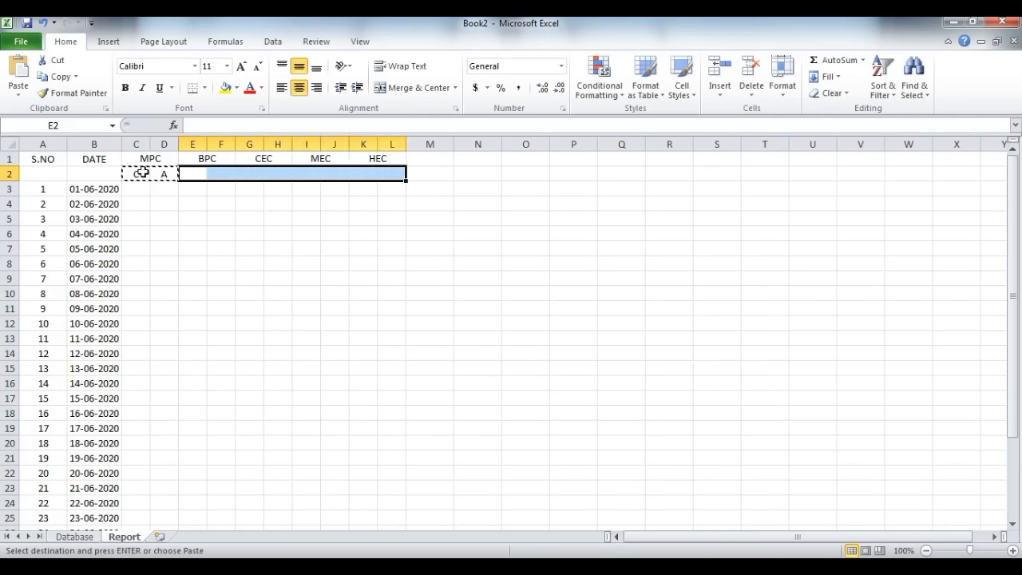
key(Return)
Step: Merge and centre the S.NO heading across A1:A2 and the DATE heading across B1:B2
click(141, 173)
drag(101, 160, 53, 171)
click(392, 90)
click(413, 87)
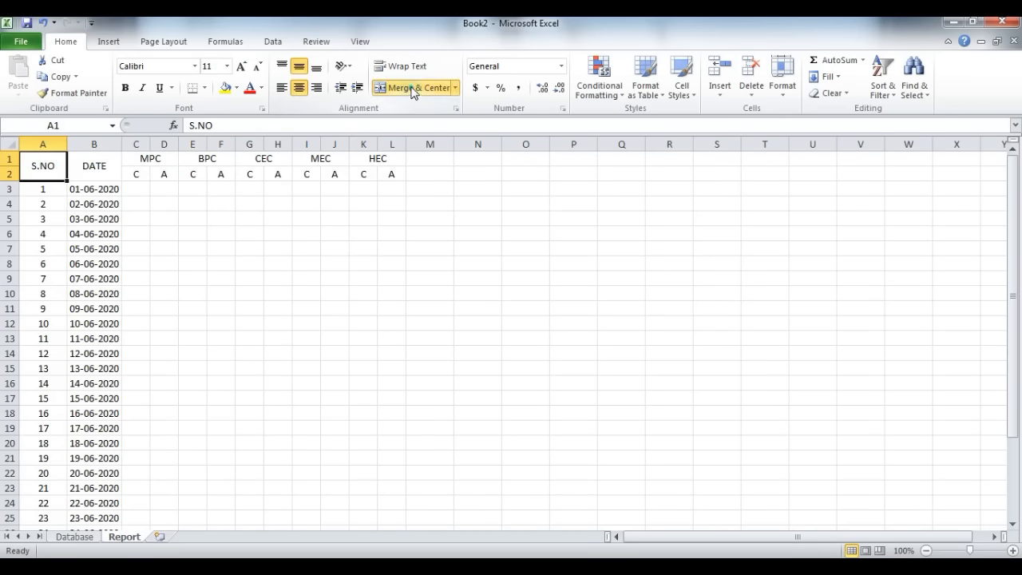
Step: Apply all borders to the report table from A1 to L32
click(153, 218)
key(Up)
key(Up)
key(Up)
key(Left)
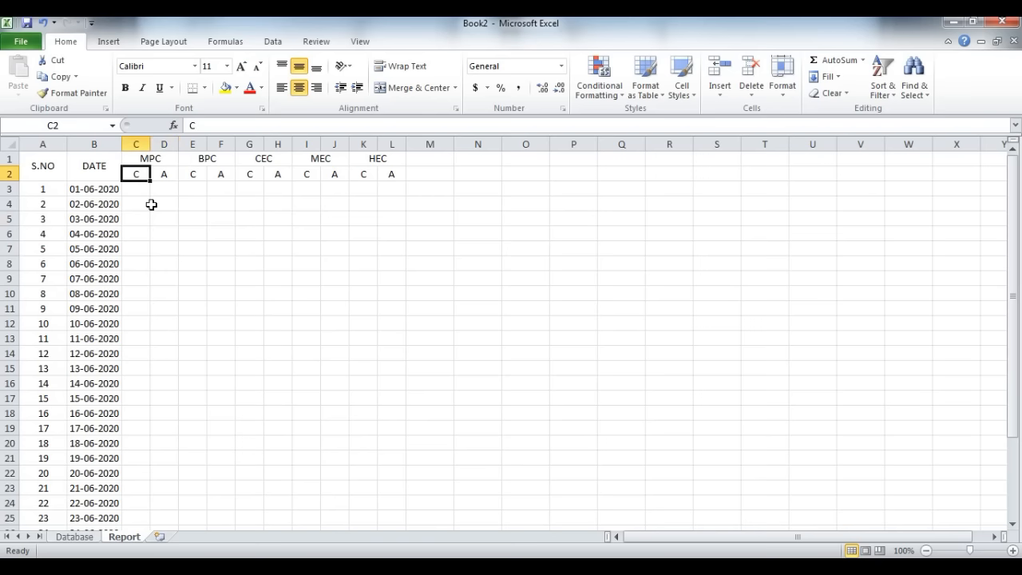
key(Left)
key(Left)
key(shift+Right)
key(shift+Right)
key(shift+Right)
key(shift+Right)
key(shift+Right)
key(shift+Right)
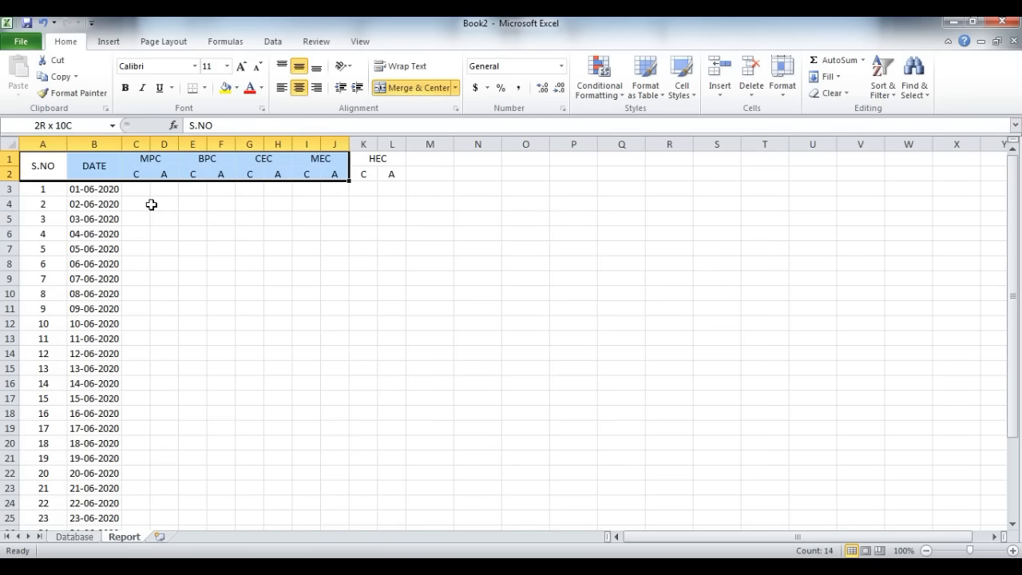
key(shift+Down)
key(ctrl+shift+Down)
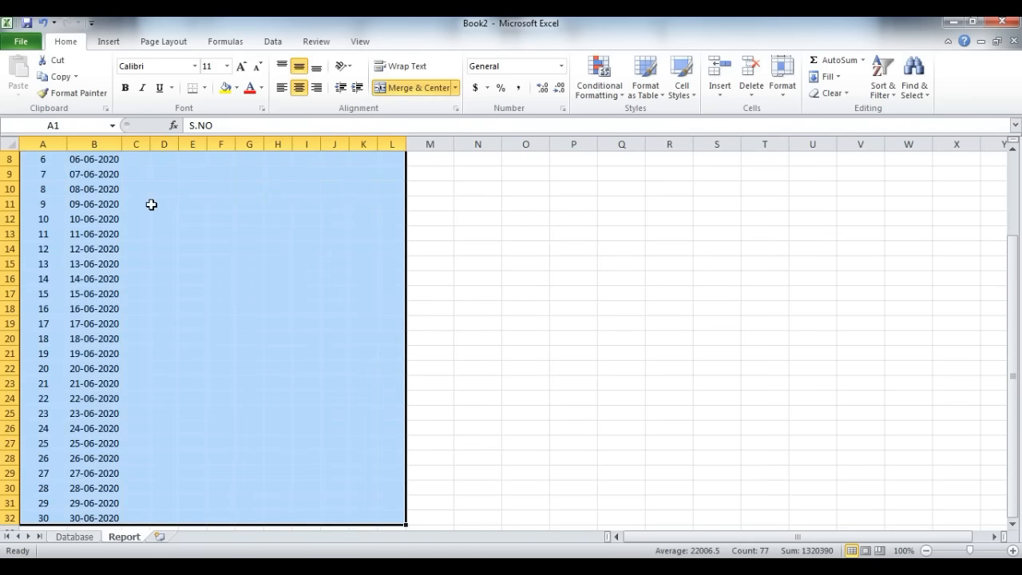
key(alt+h)
key(b)
key(a)
click(162, 206)
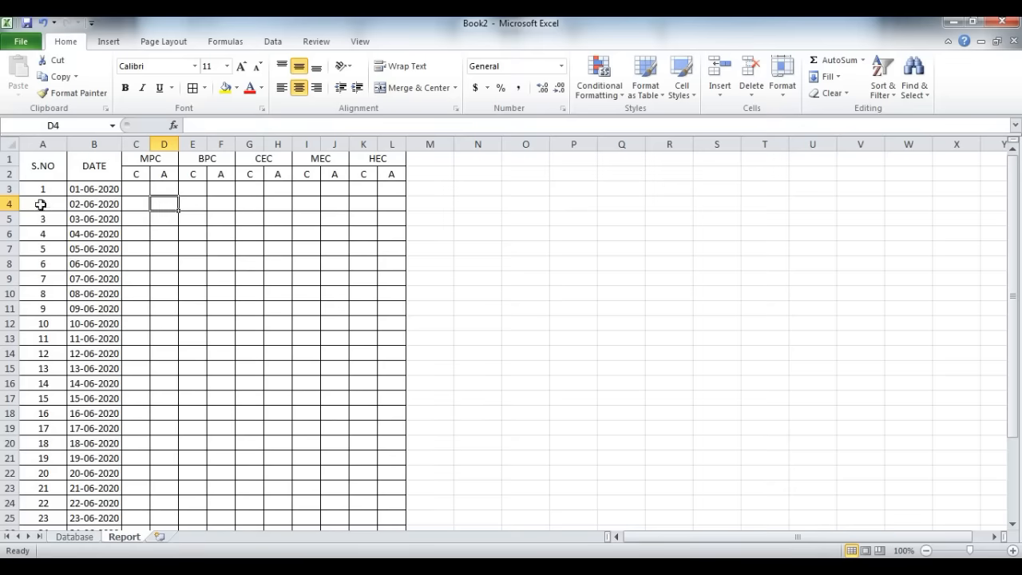
Step: Compare the Database sheet's DATE and COURSE columns with the first date and the MPC heading on the Report sheet
click(128, 186)
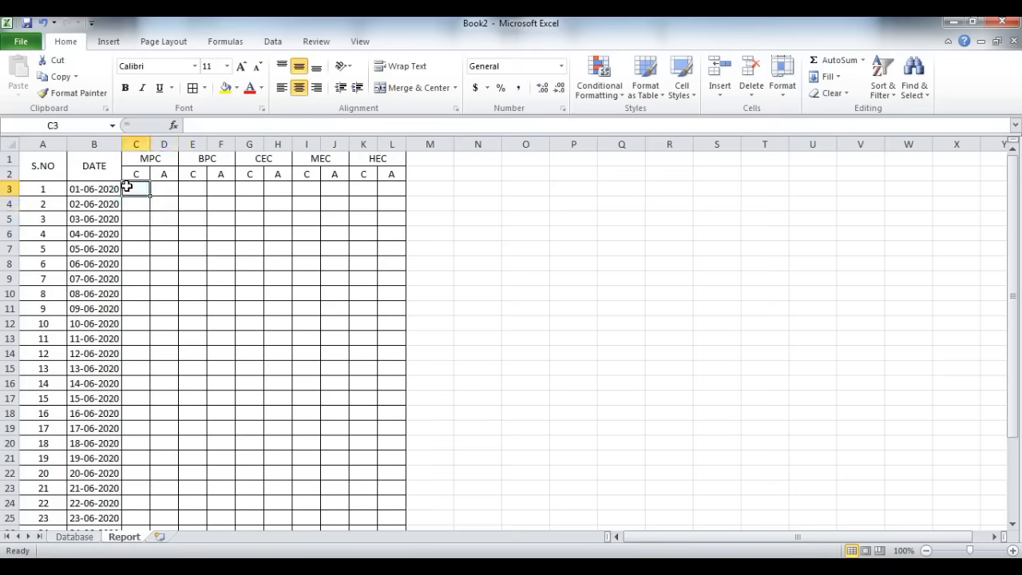
key(ctrl+Page_Up)
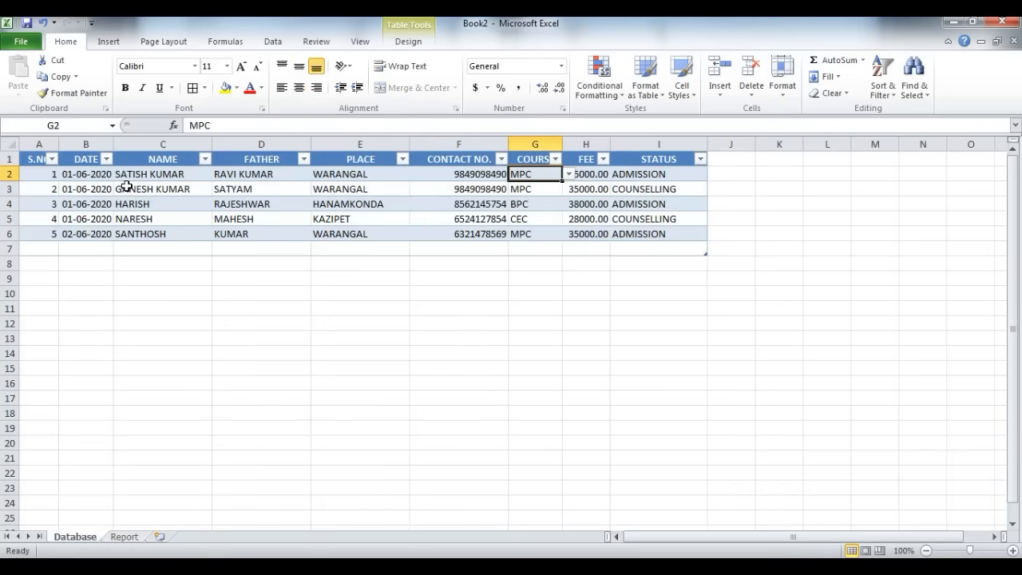
click(78, 138)
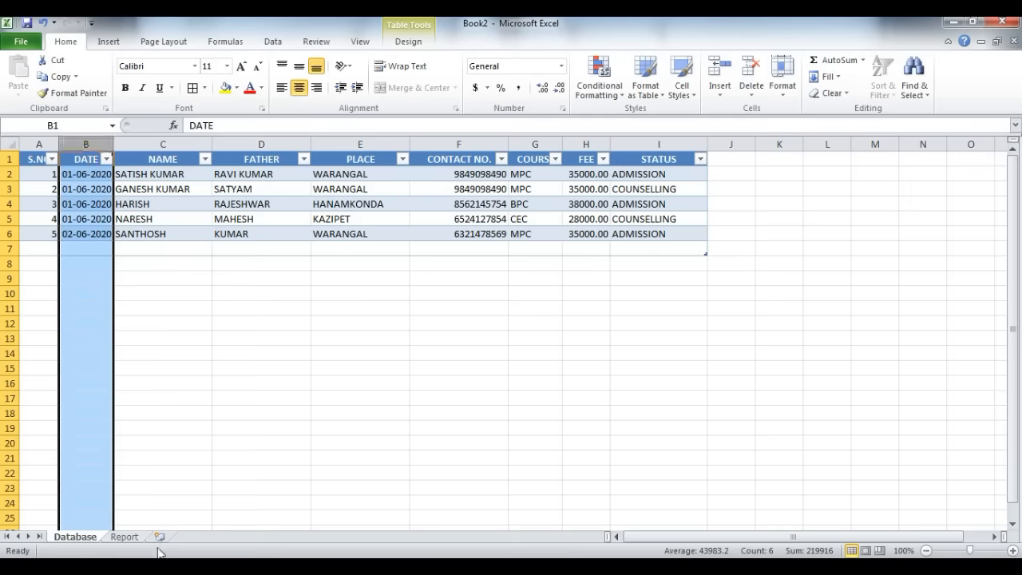
click(124, 537)
click(77, 187)
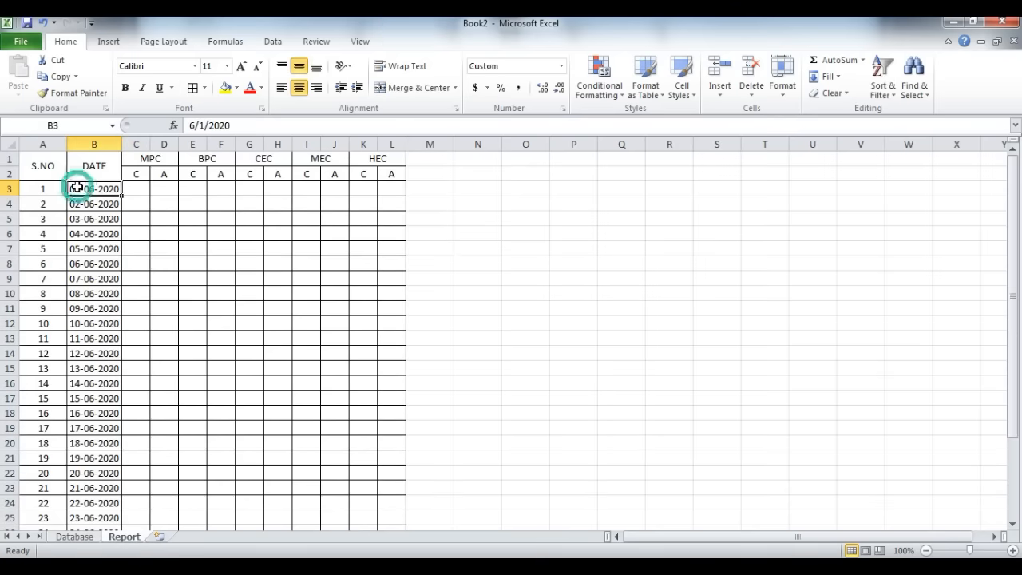
key(ctrl+Page_Up)
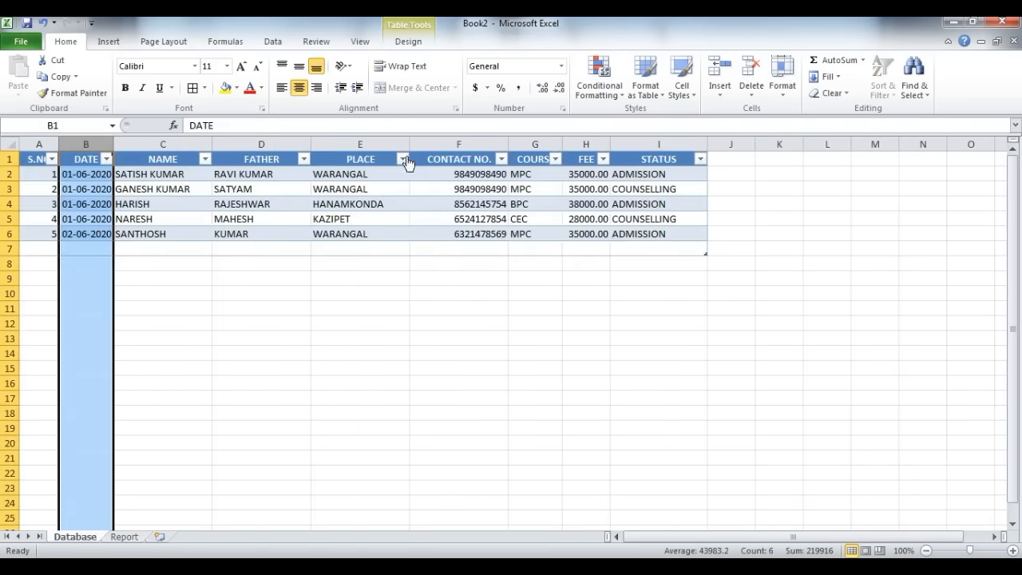
click(557, 141)
key(ctrl+Page_Down)
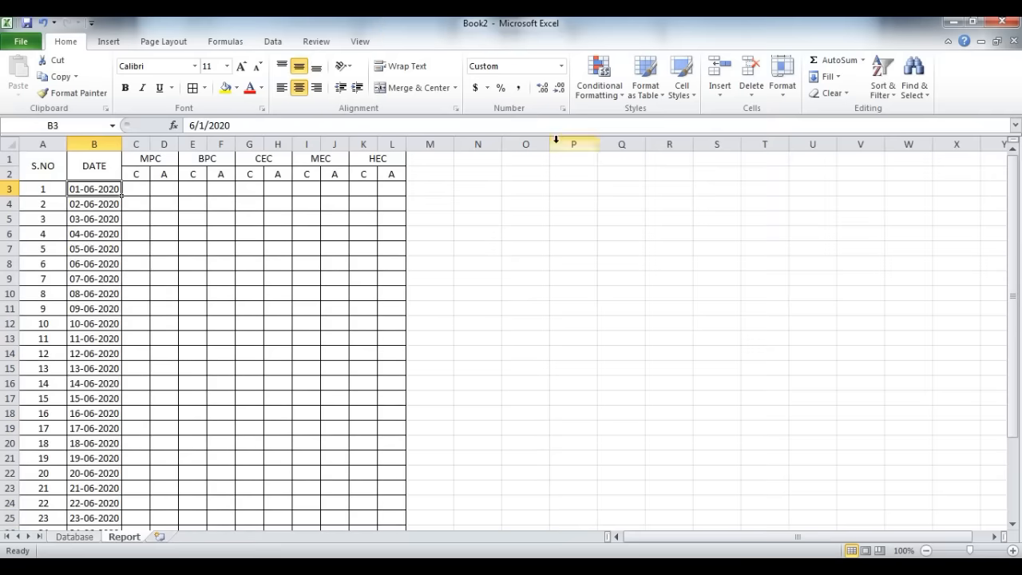
click(154, 160)
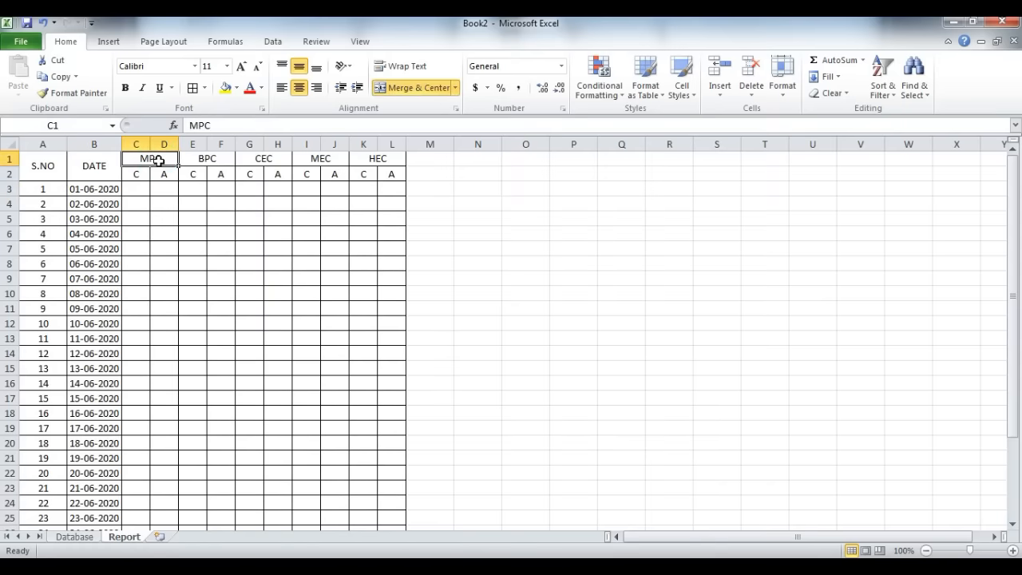
Step: Examine the first Database record's date and course, and match both columns against Report cells B3 and C1 as counting criteria
key(ctrl+Page_Up)
click(90, 179)
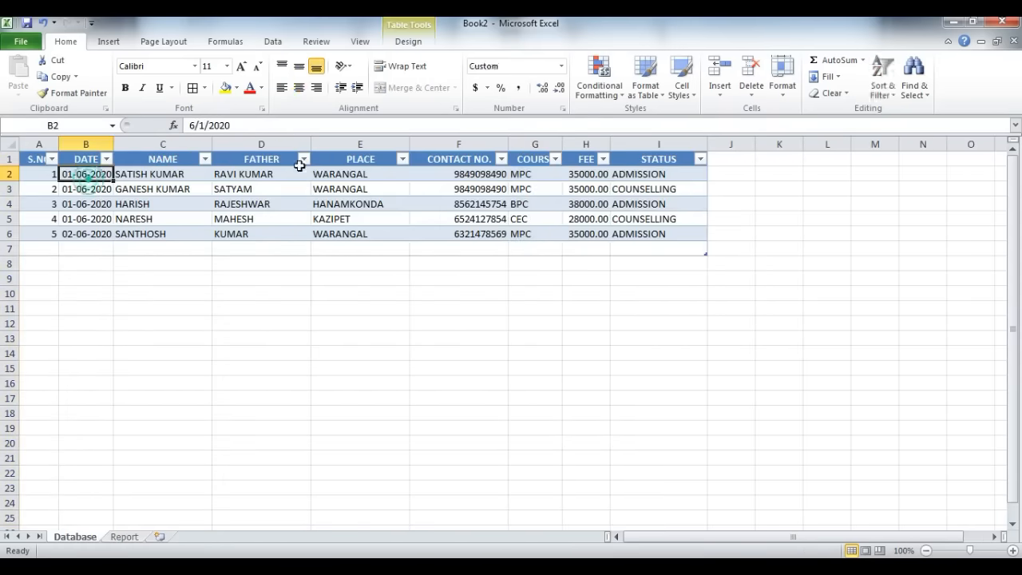
click(522, 176)
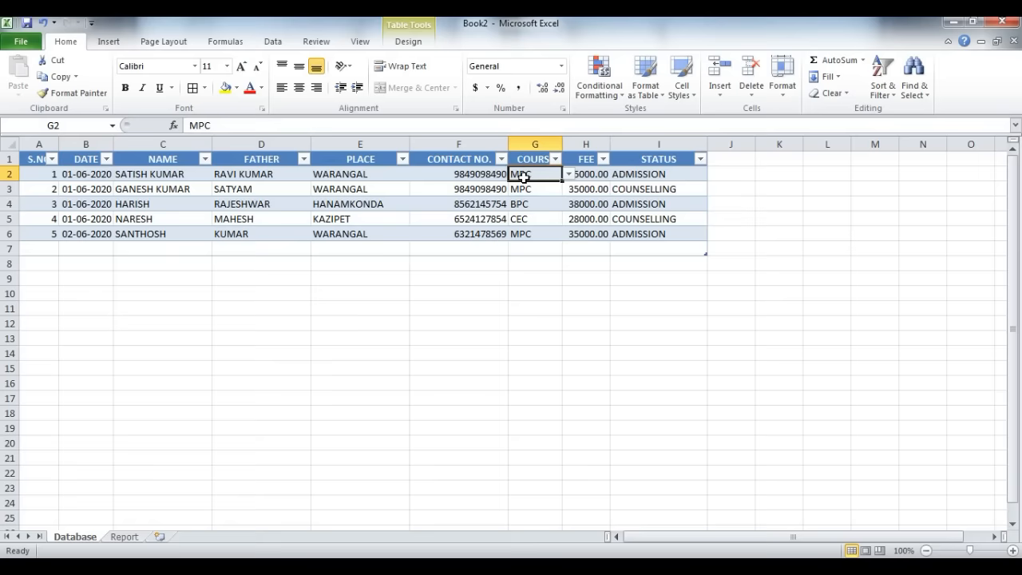
click(97, 139)
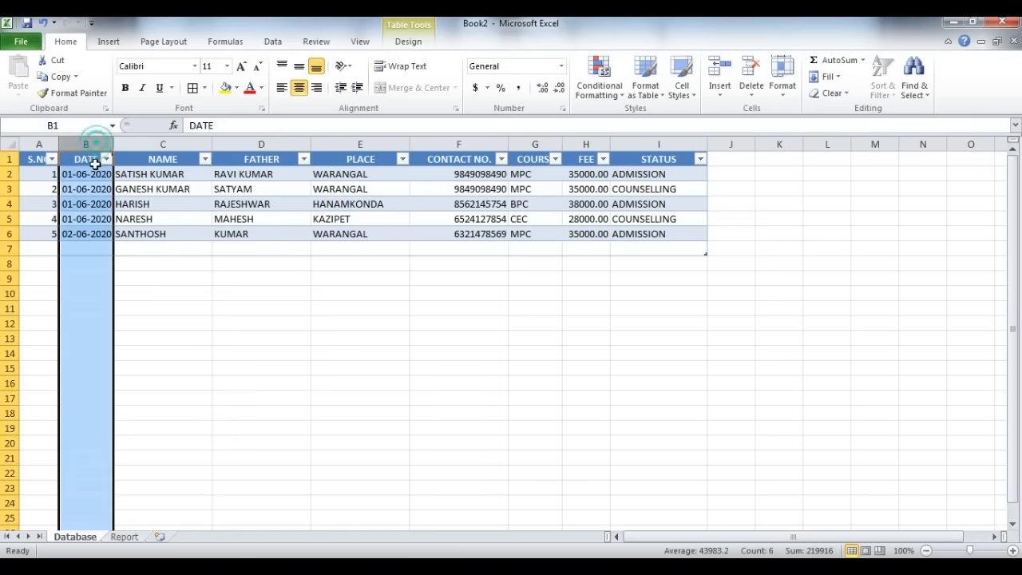
click(92, 174)
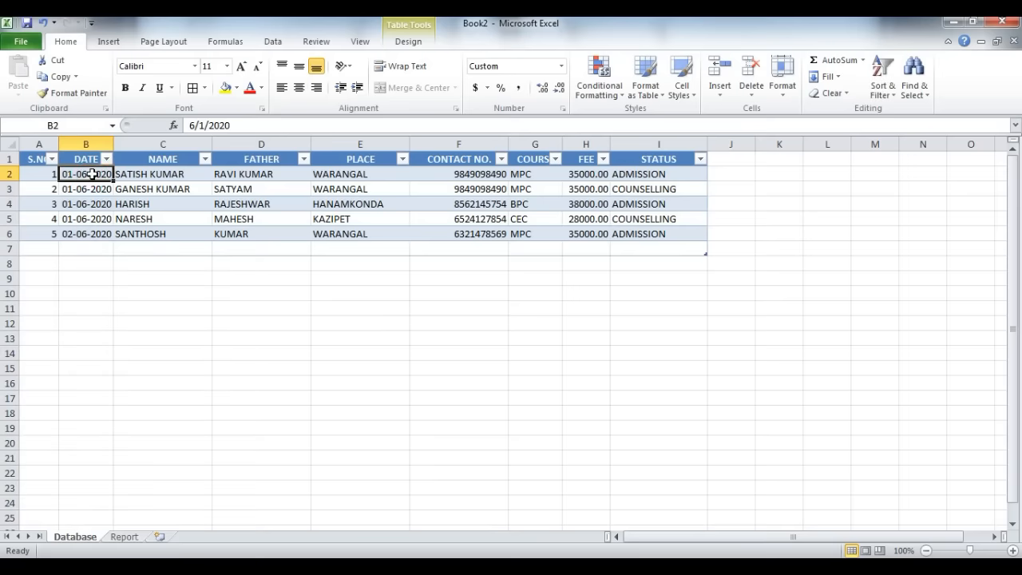
click(86, 144)
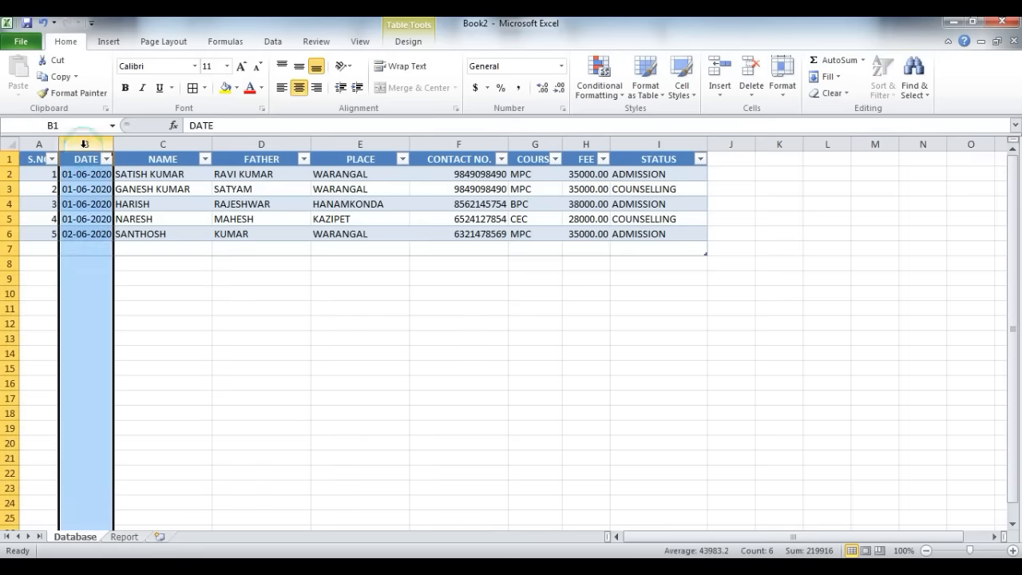
click(124, 537)
click(78, 189)
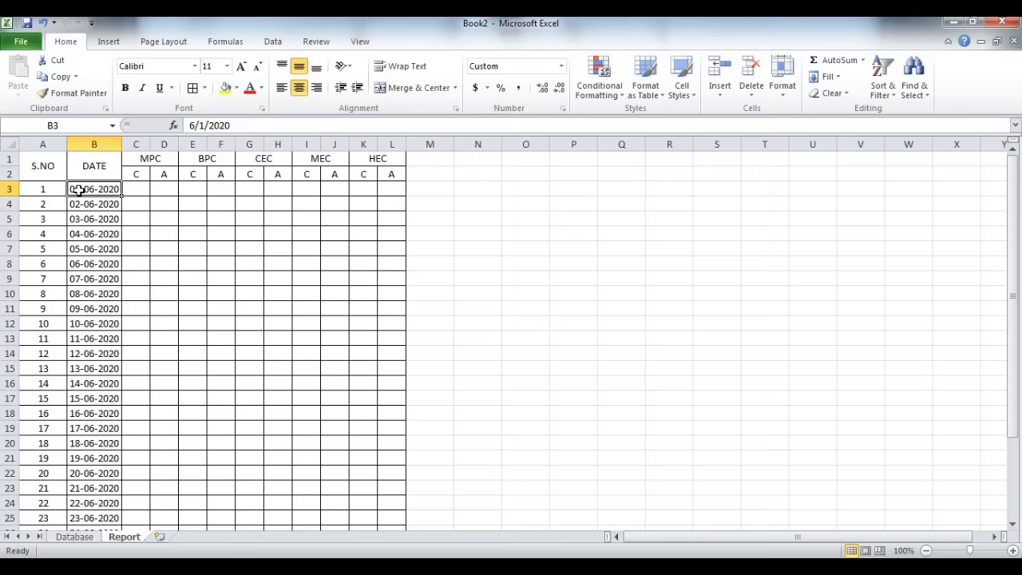
key(ctrl+Page_Up)
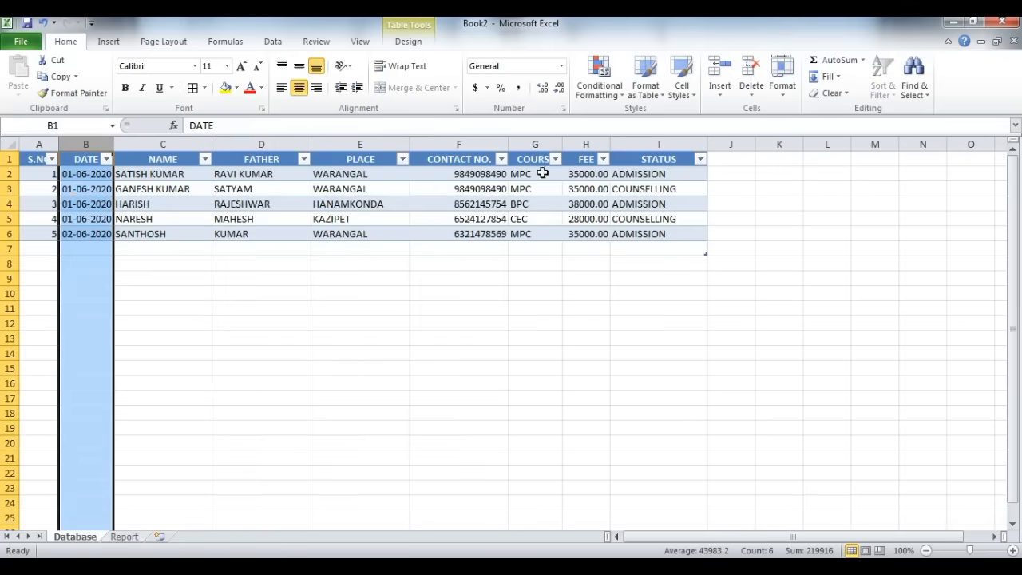
click(532, 140)
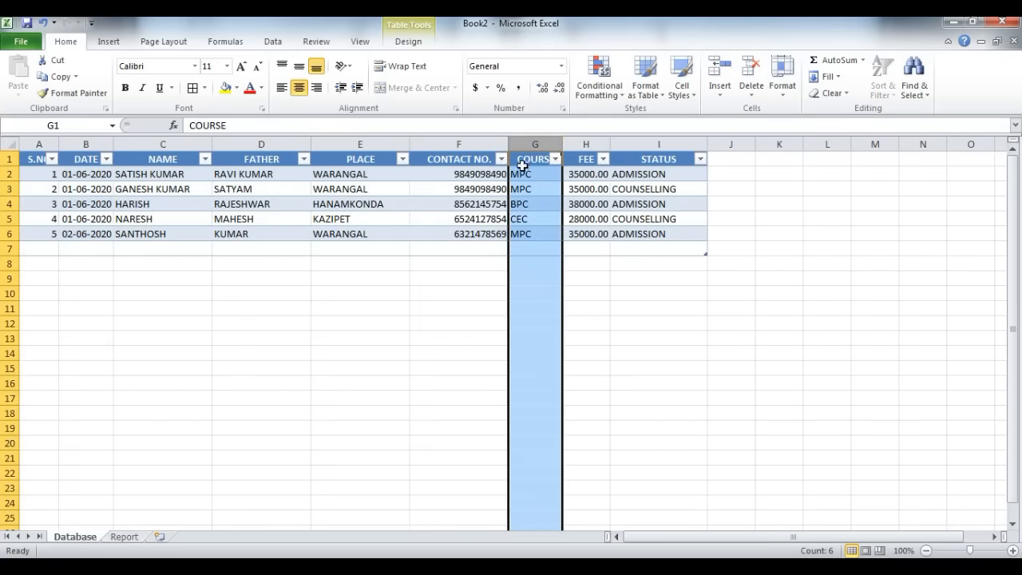
key(ctrl+Page_Down)
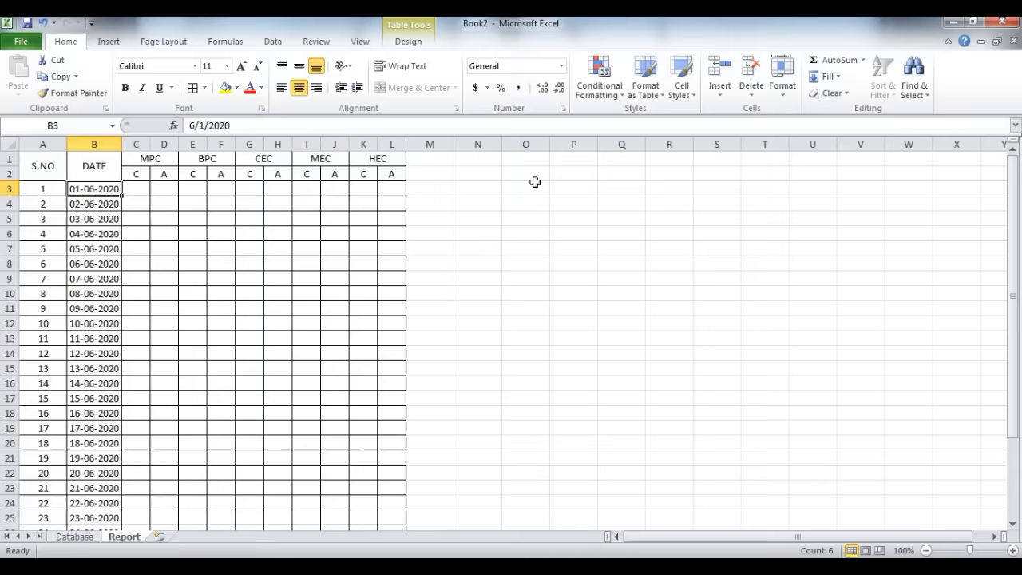
click(158, 159)
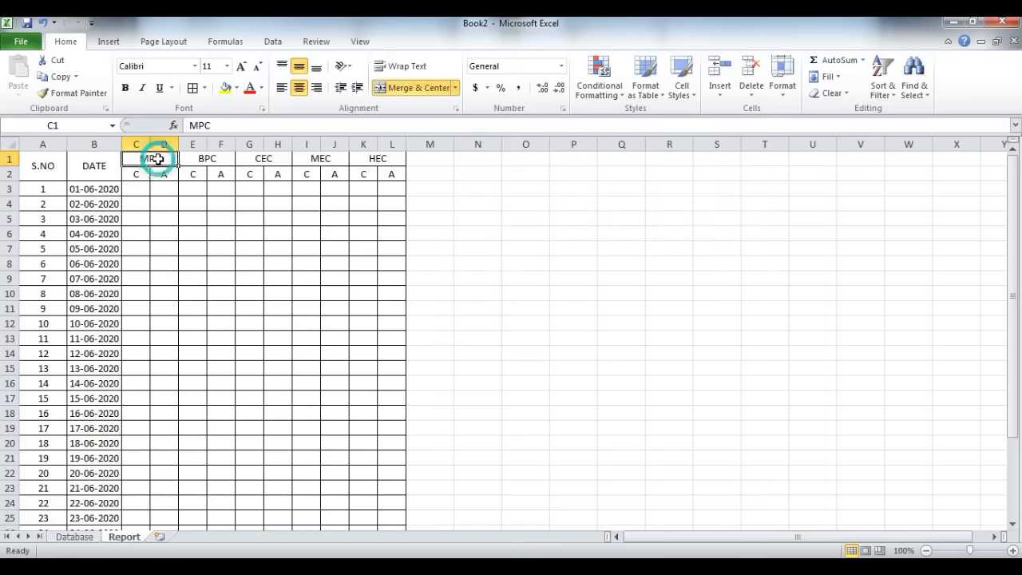
Step: Start a COUNTIFS formula in C3 of the Report sheet, under the MPC counselling subheading
click(125, 188)
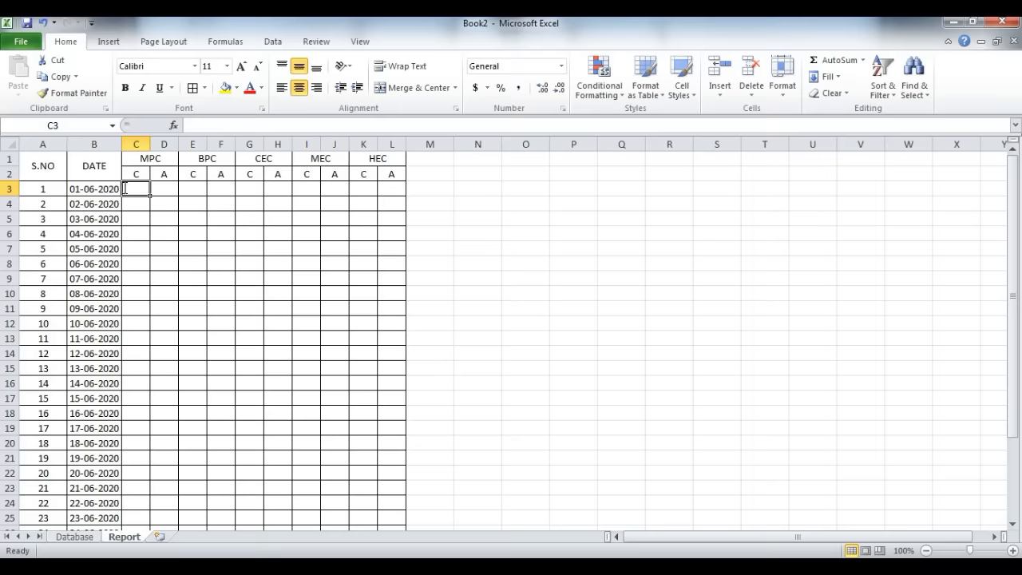
text(=COUNTIFS()
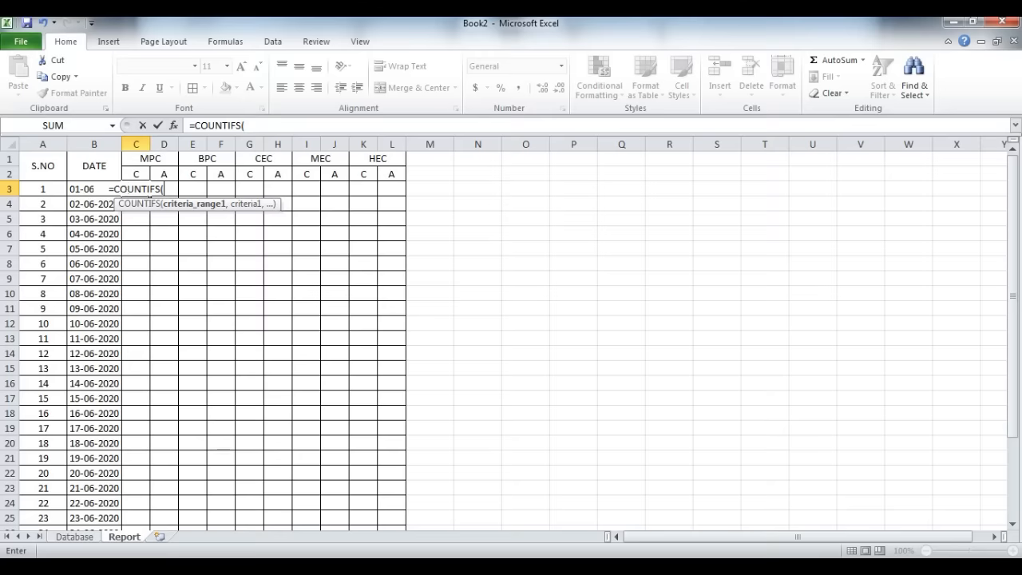
click(80, 537)
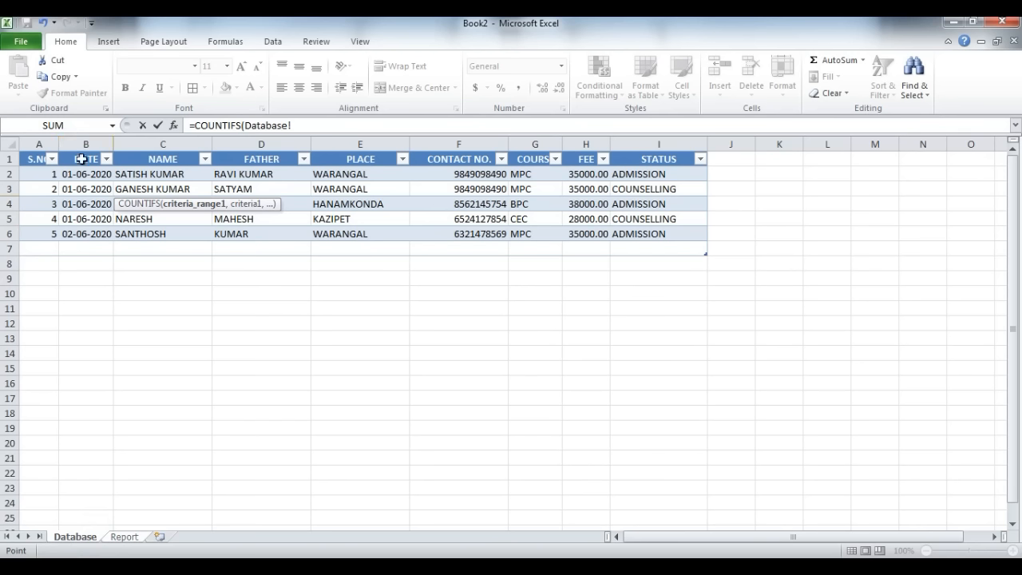
click(126, 536)
key(BackSpace)
key(BackSpace)
key(BackSpace)
key(BackSpace)
key(BackSpace)
key(BackSpace)
key(BackSpace)
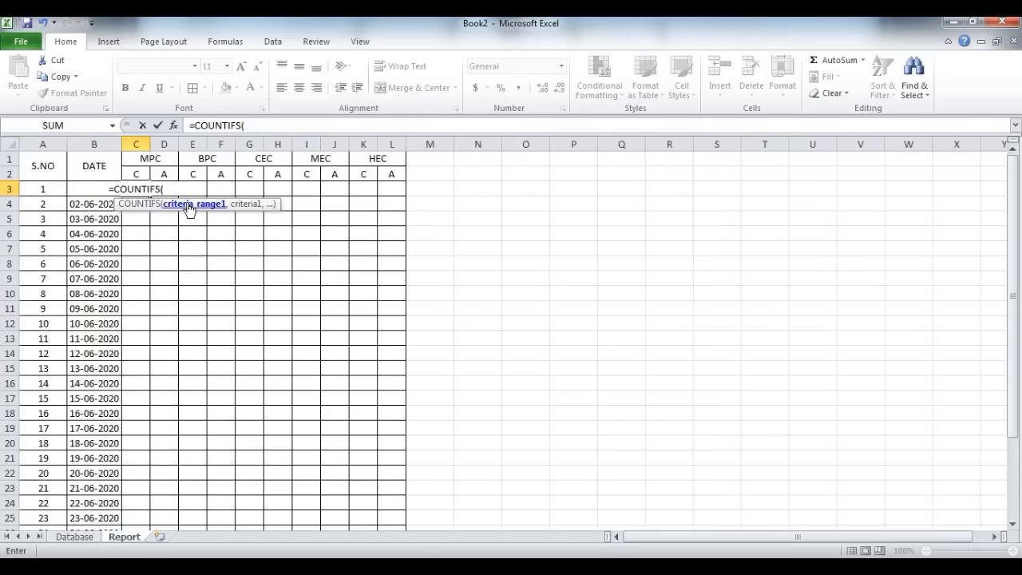
Step: Add the named range DATE as the first COUNTIFS criteria range in C3, with B3 as its criterion
text(DAT)
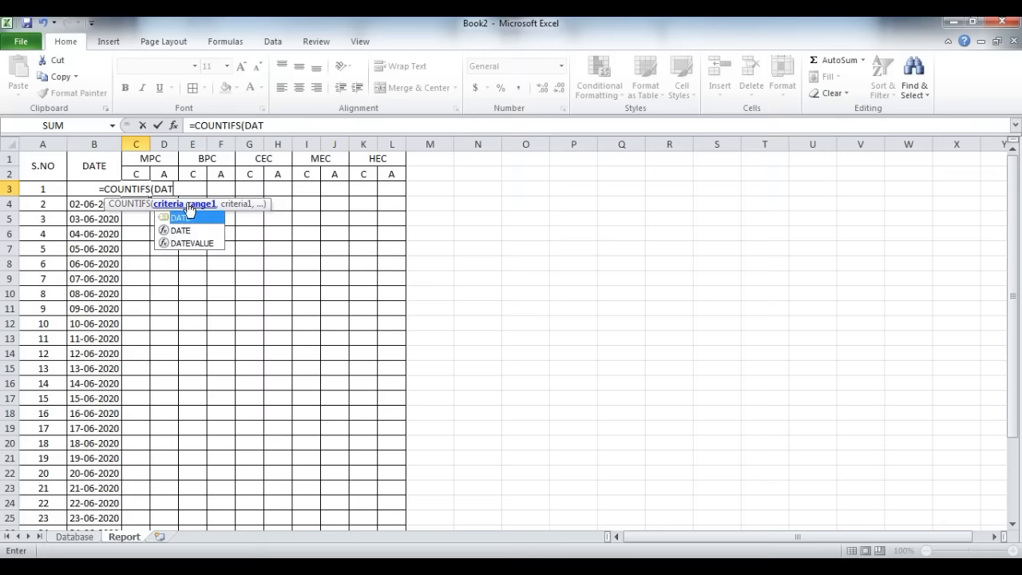
text(E,)
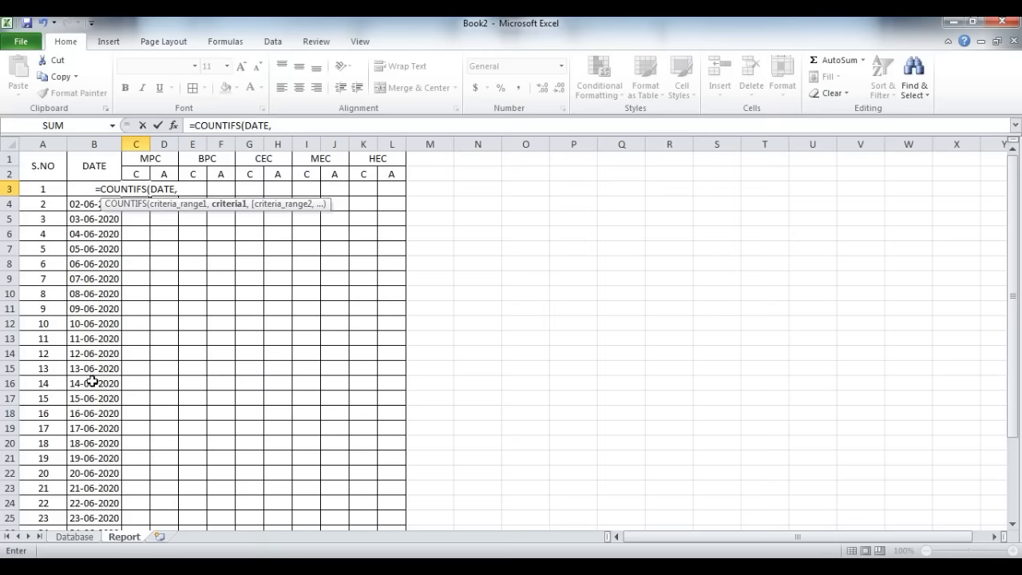
text(B3)
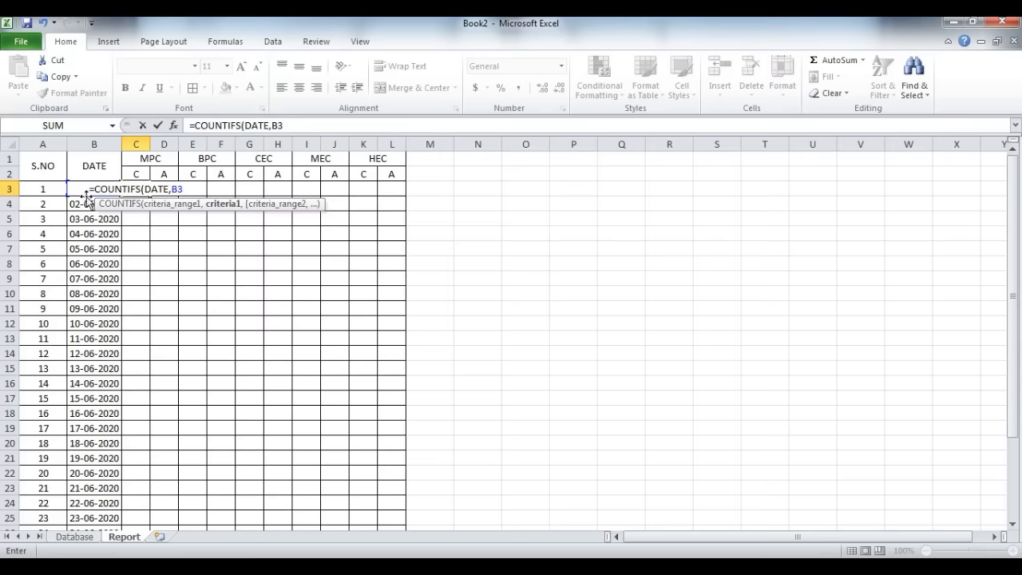
Step: Try the fully absolute reference $B$3 as the date criterion in C3's COUNTIFS formula
key(BackSpace)
key(BackSpace)
text($)
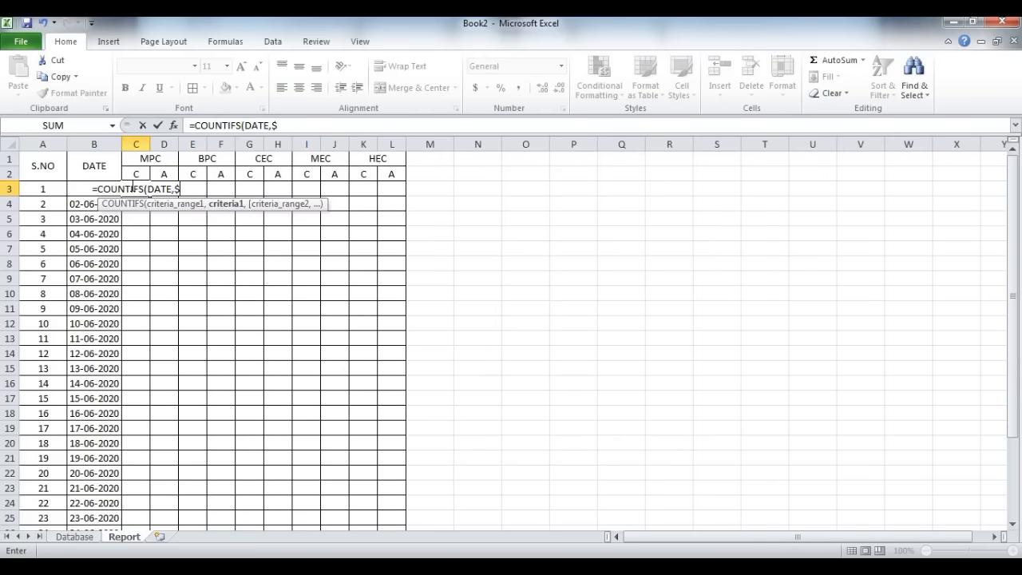
text(B$3)
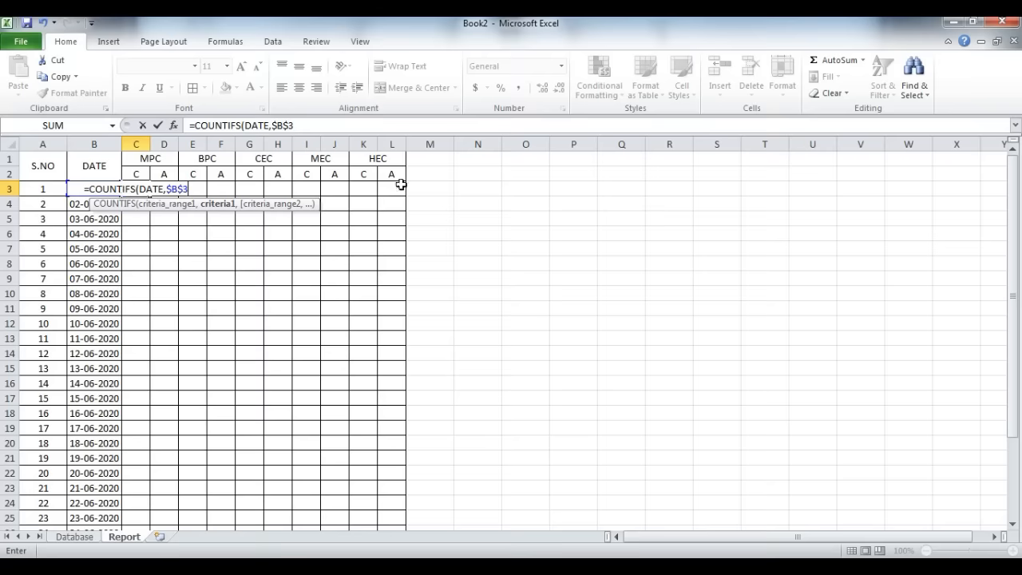
Step: Set the date criterion in C3's COUNTIFS formula to the column-locked reference $B3
key(BackSpace)
key(BackSpace)
key(BackSpace)
key(BackSpace)
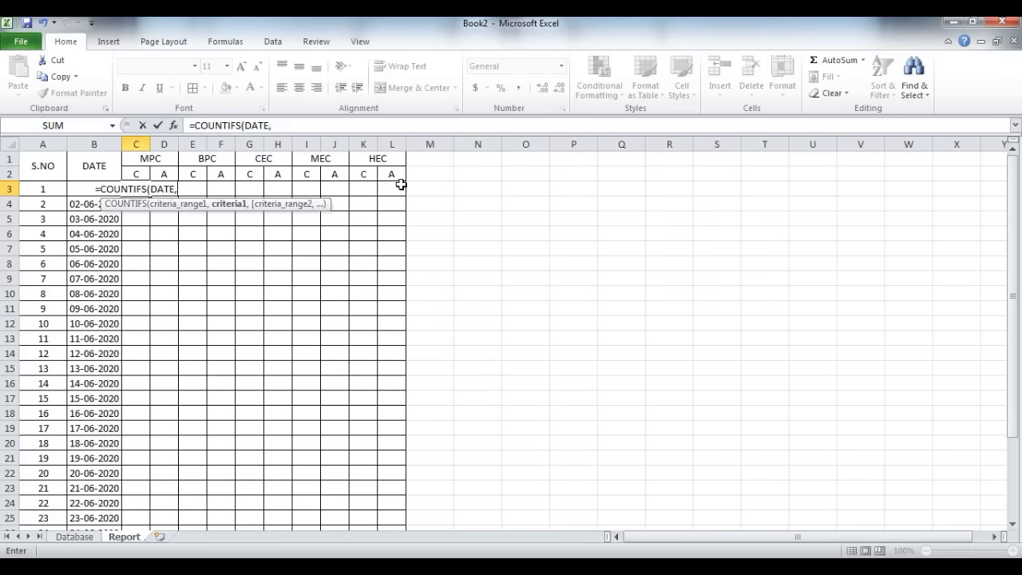
text($B)
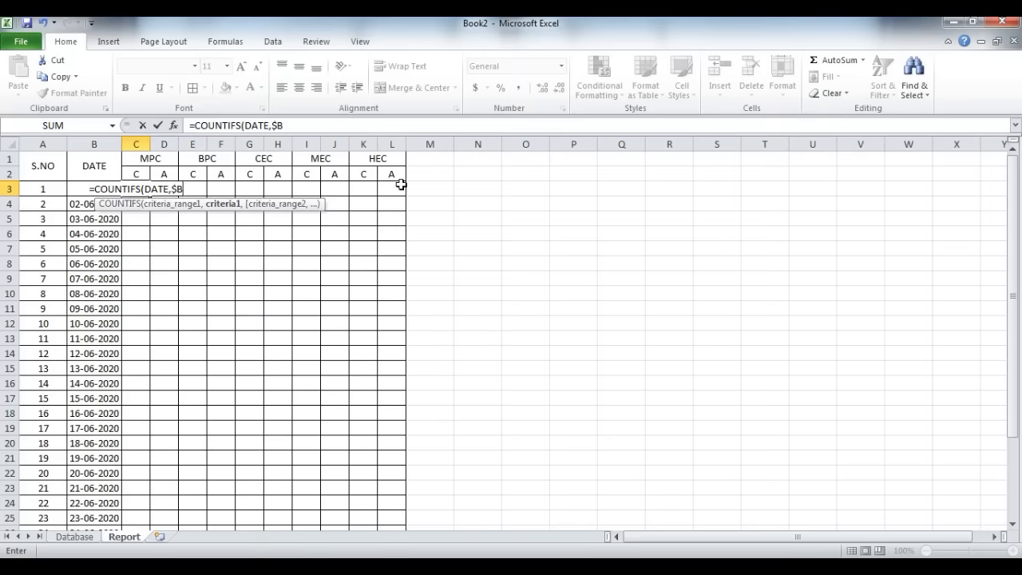
text(3)
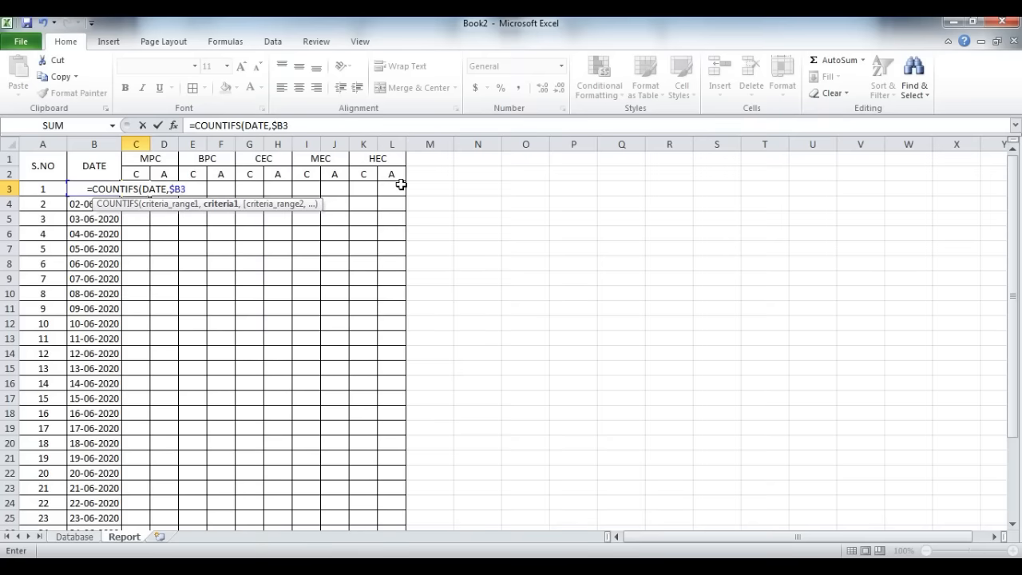
text(,)
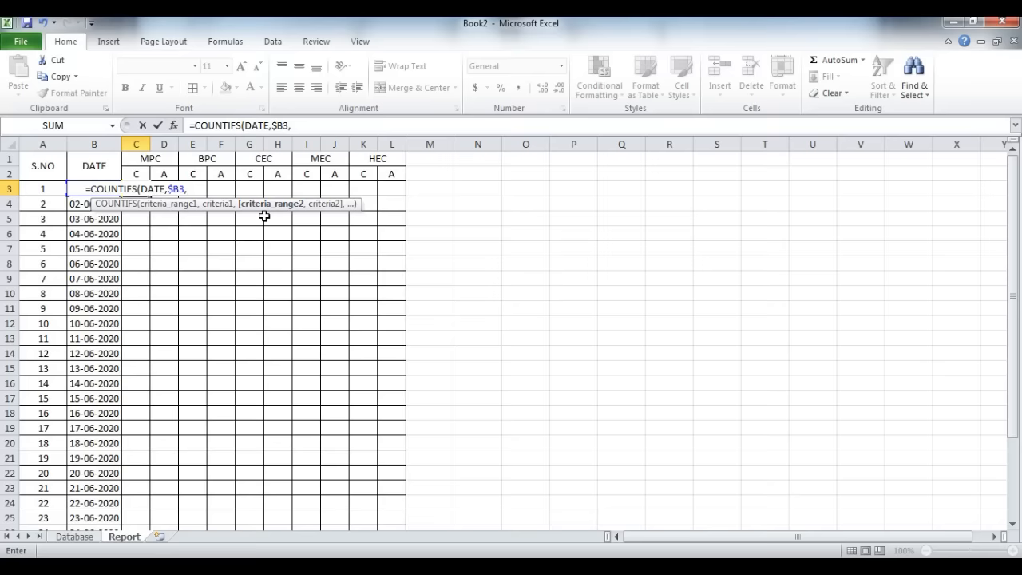
Step: Add the named range COURSE with C2 as its criterion, and complete the COUNTIFS formula in C3
text(COURSE)
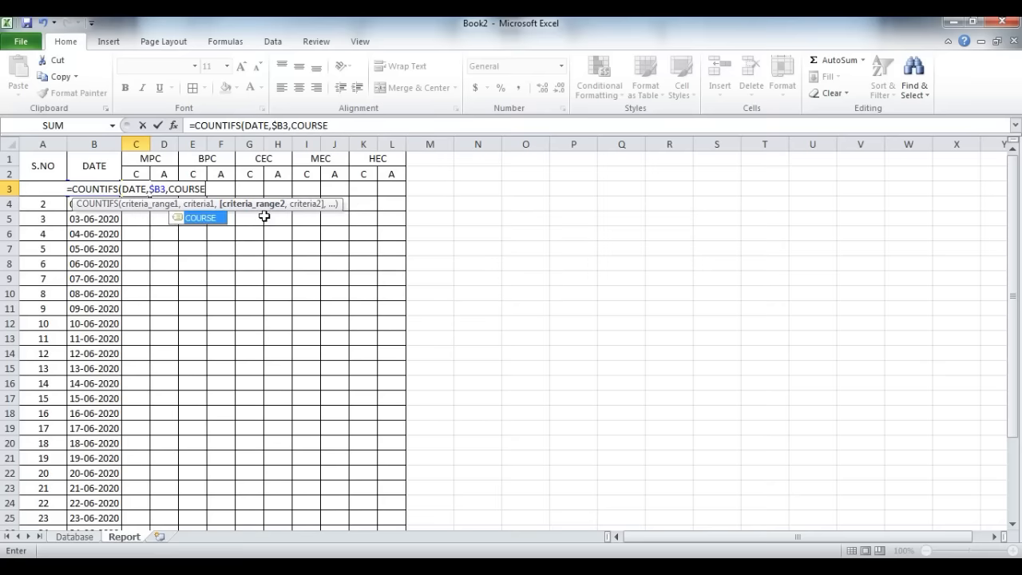
text(,)
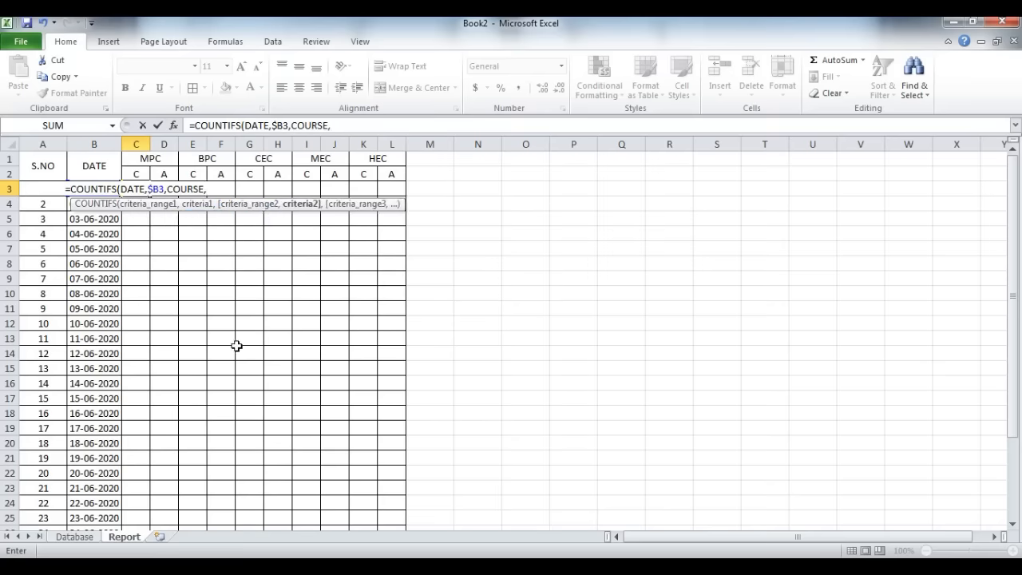
text(C2)
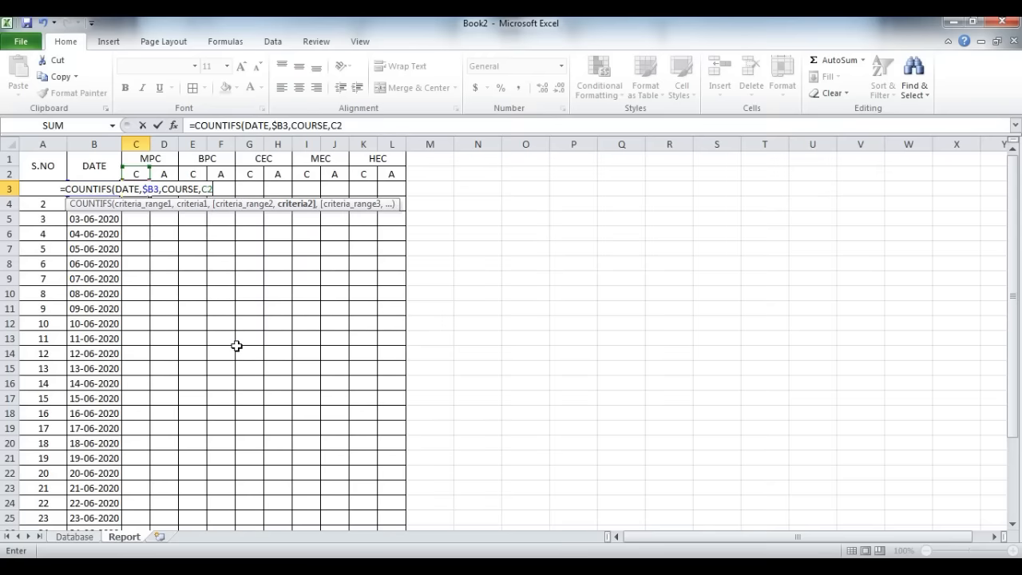
text())
key(Return)
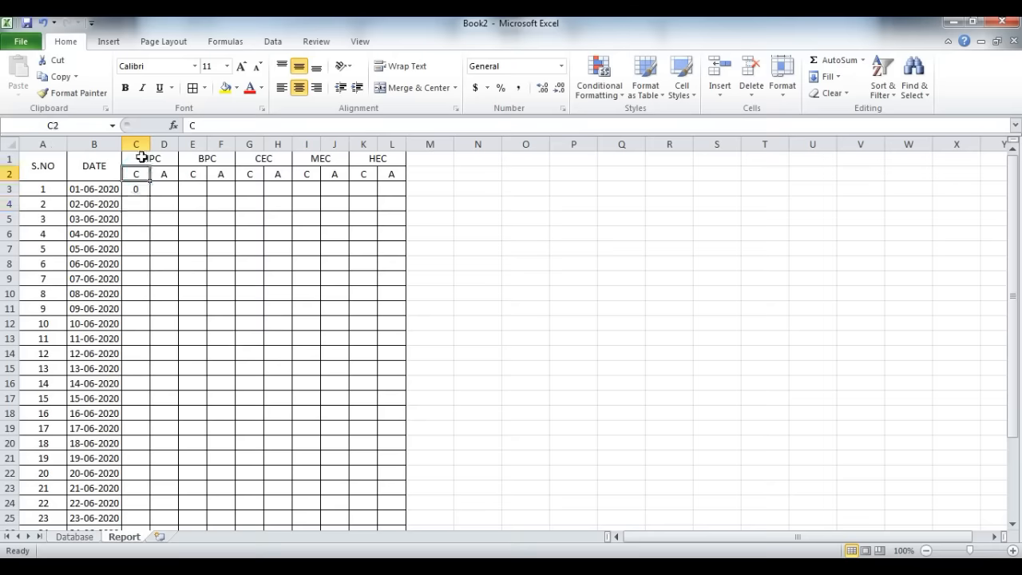
Step: Correct the COURSE criterion in C3's formula to C1, the MPC heading
click(136, 187)
double_click(136, 187)
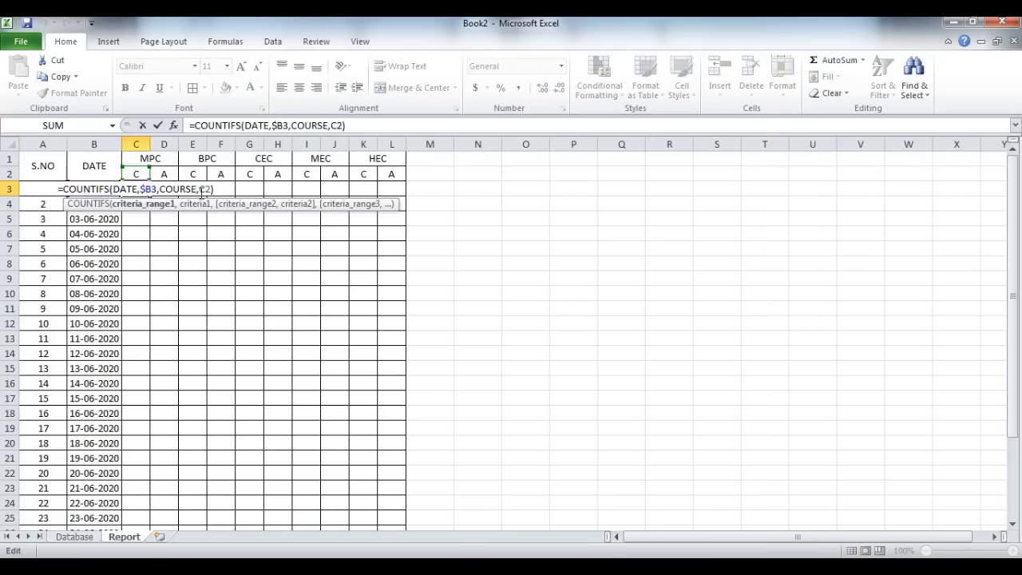
key(BackSpace)
text($2)
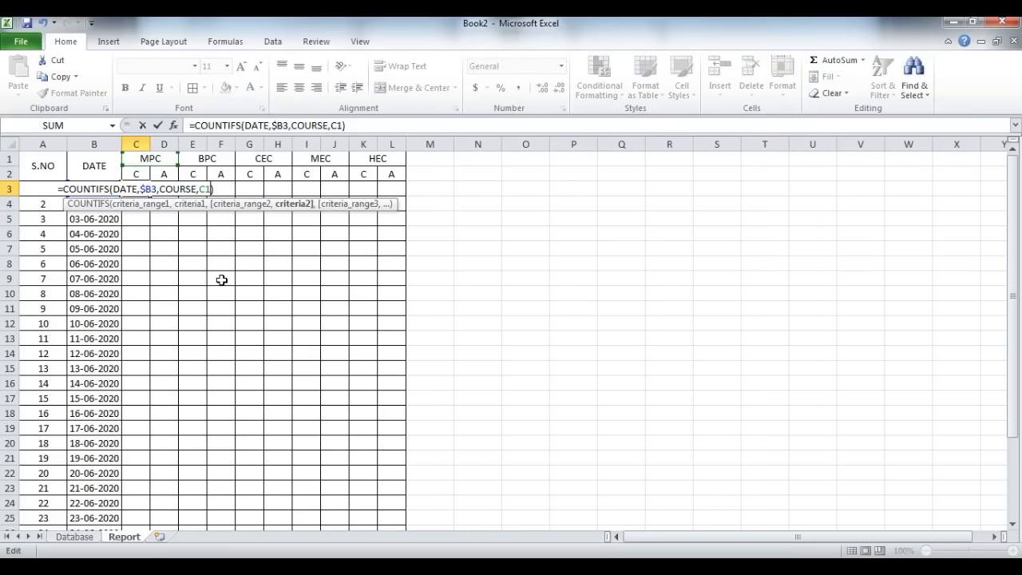
key(Return)
click(133, 188)
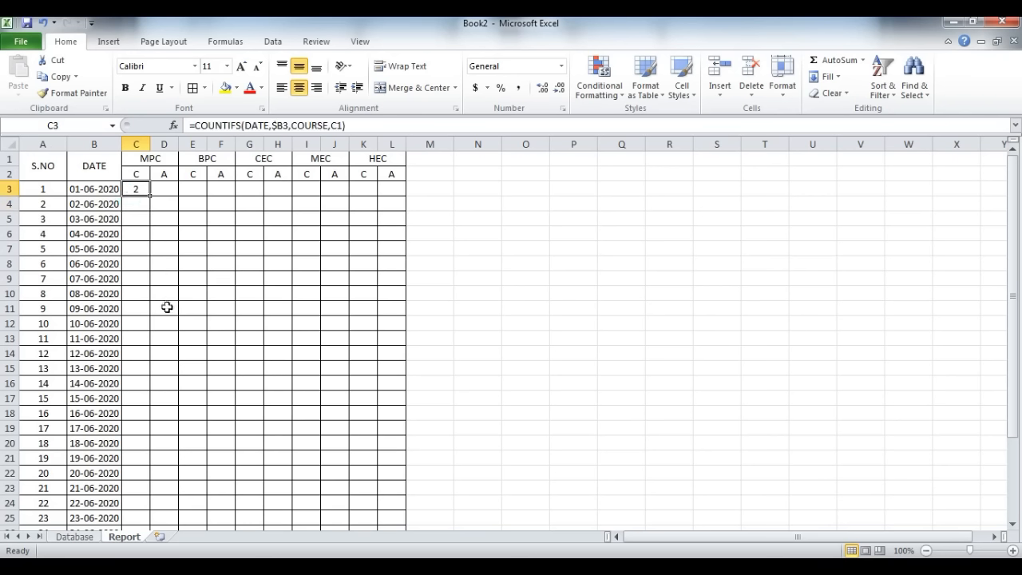
Step: Check the Database sheet's dates and MPC course entries against the MPC count on the Report sheet
click(135, 203)
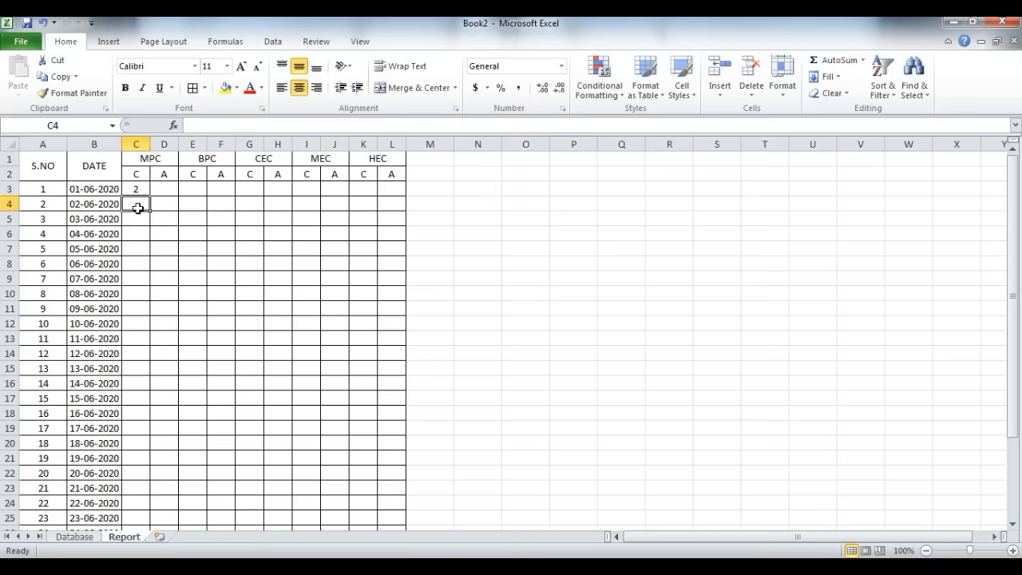
key(ctrl+Page_Up)
click(93, 234)
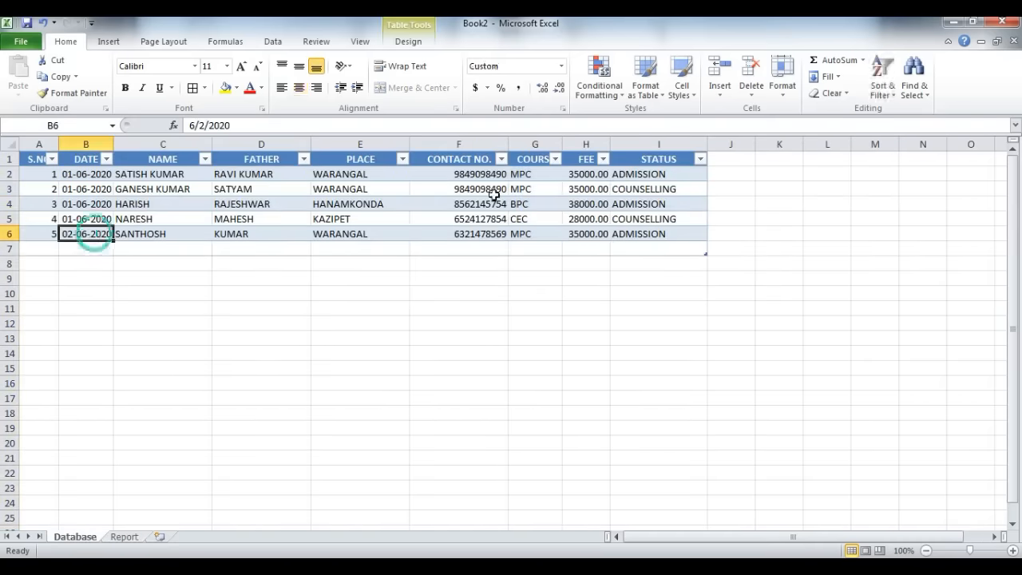
drag(535, 173, 535, 189)
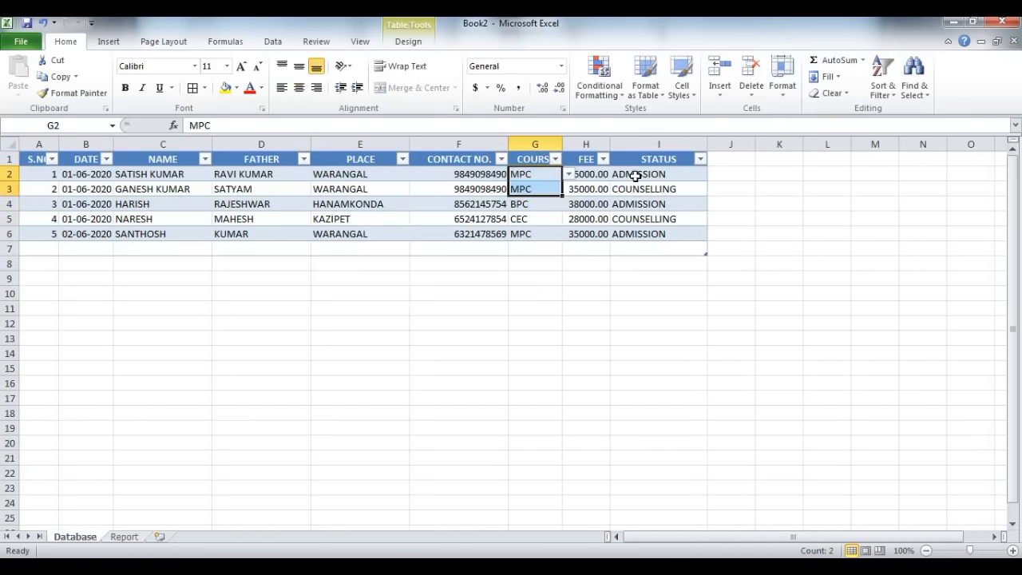
click(121, 536)
click(163, 187)
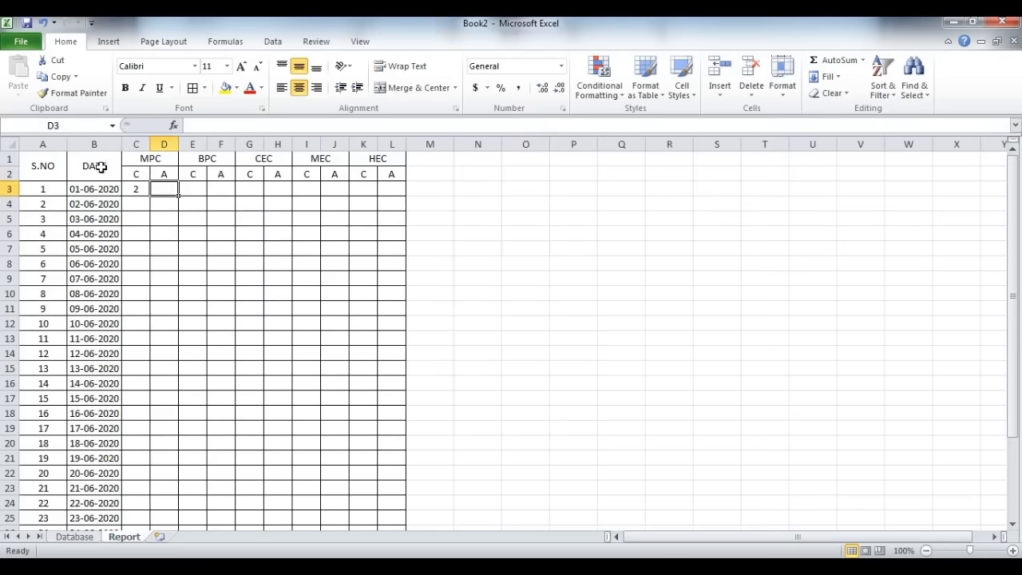
Step: Compare the Database sheet's DATE and COURSE columns with Report cells B3 and C1, and examine STATUS as a third criterion
key(ctrl+Page_Up)
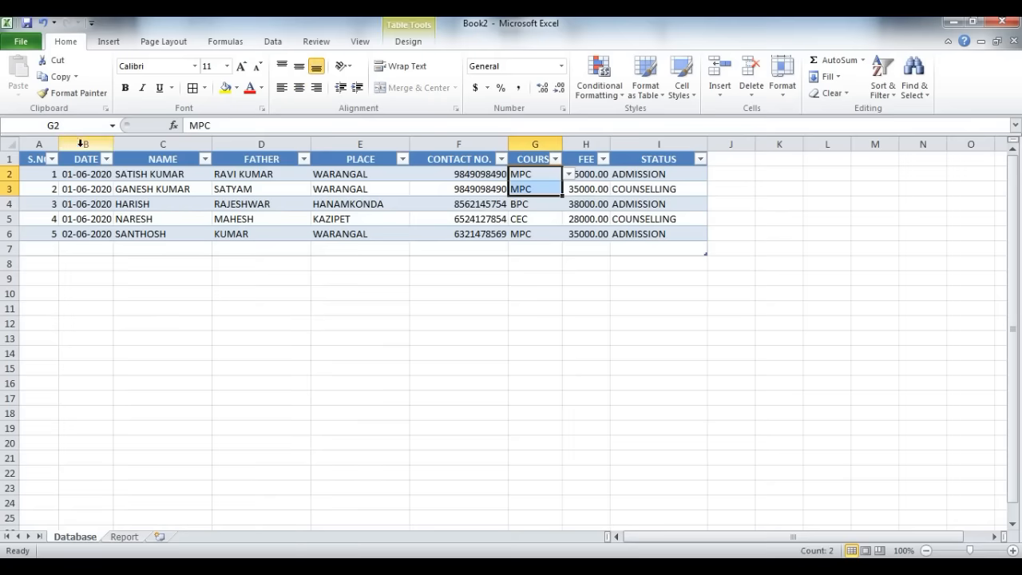
click(80, 144)
key(ctrl+Page_Down)
click(74, 193)
key(ctrl+Page_Up)
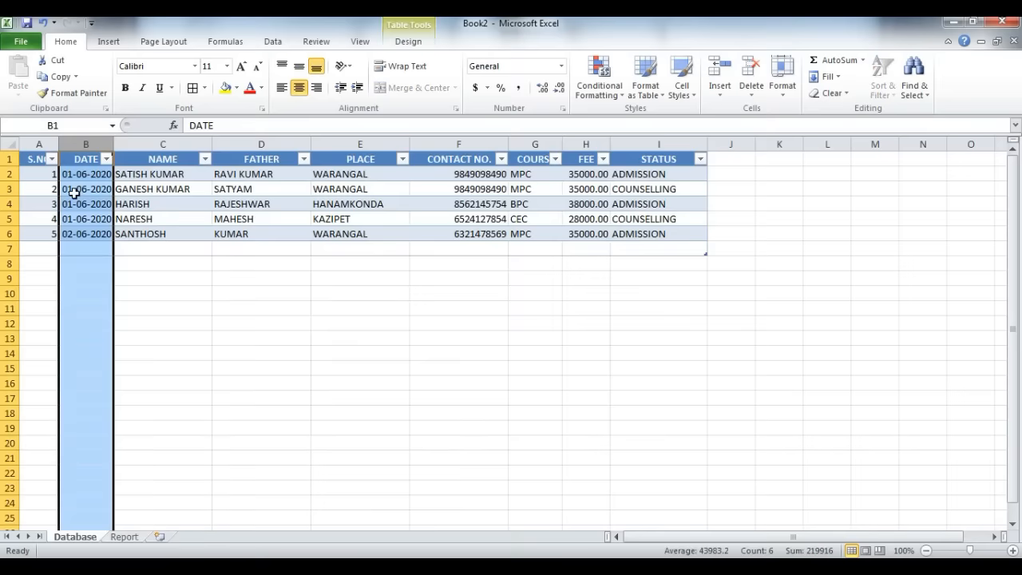
click(524, 142)
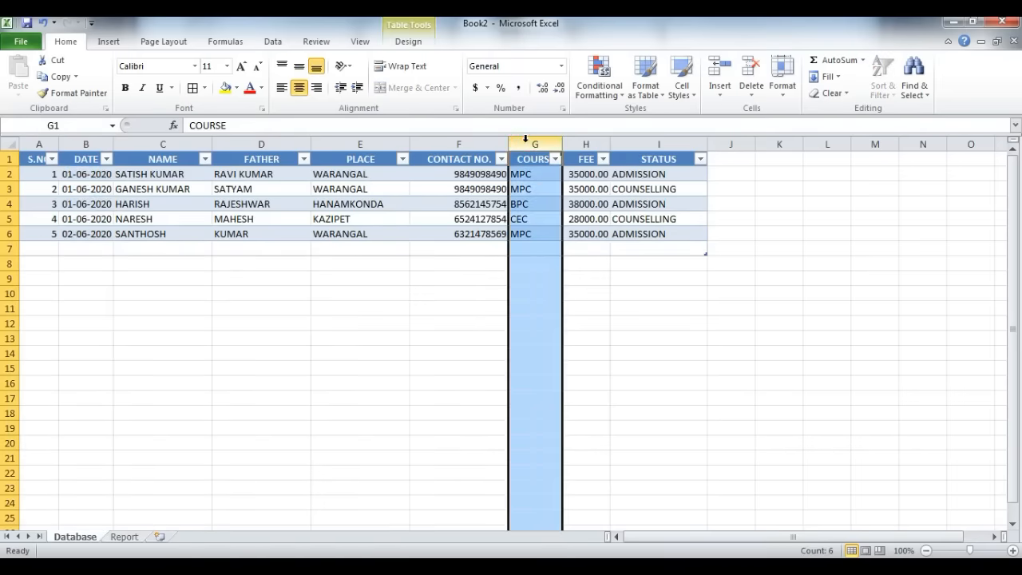
key(ctrl+Page_Down)
click(138, 155)
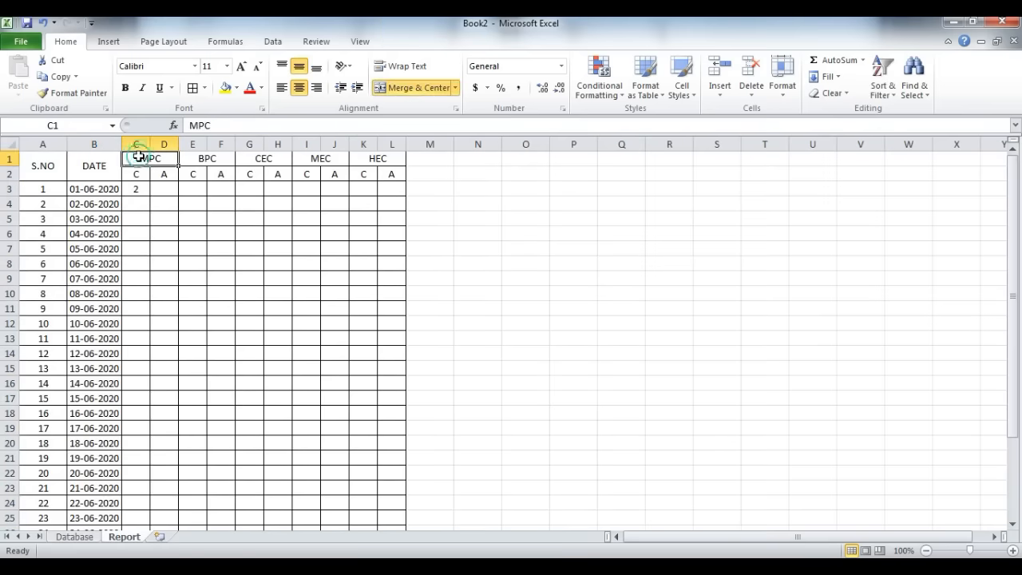
key(ctrl+Page_Up)
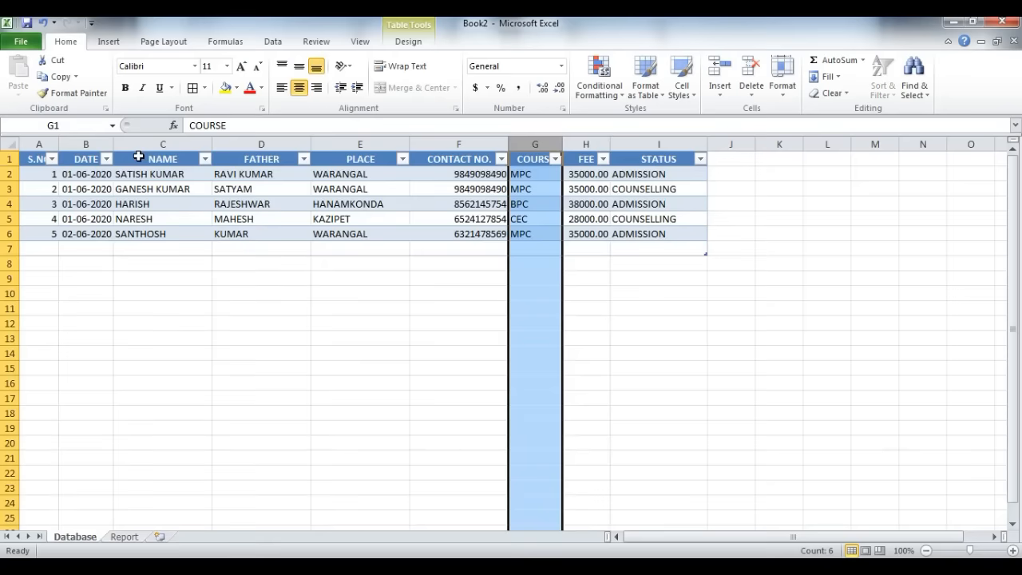
click(660, 144)
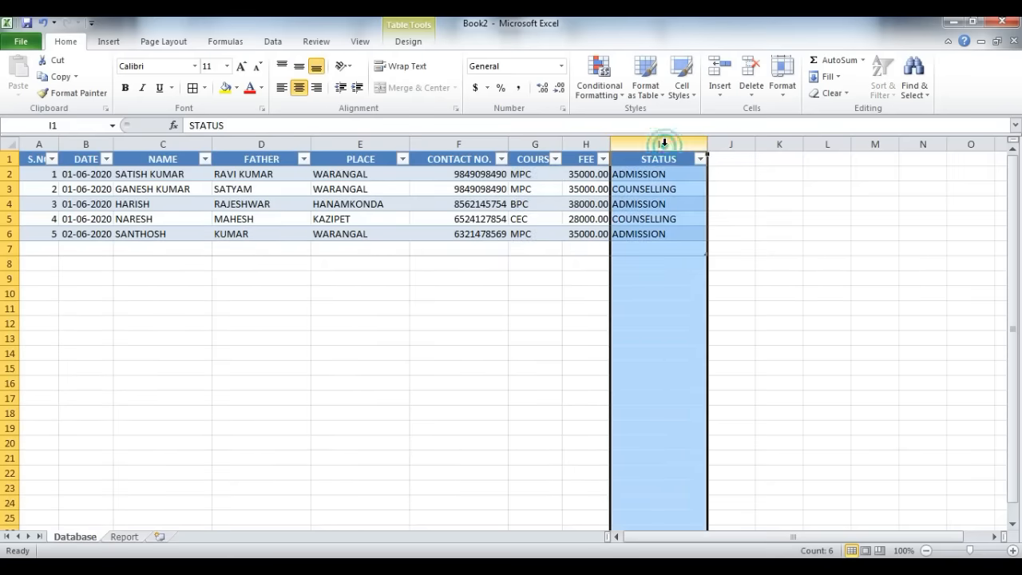
click(655, 173)
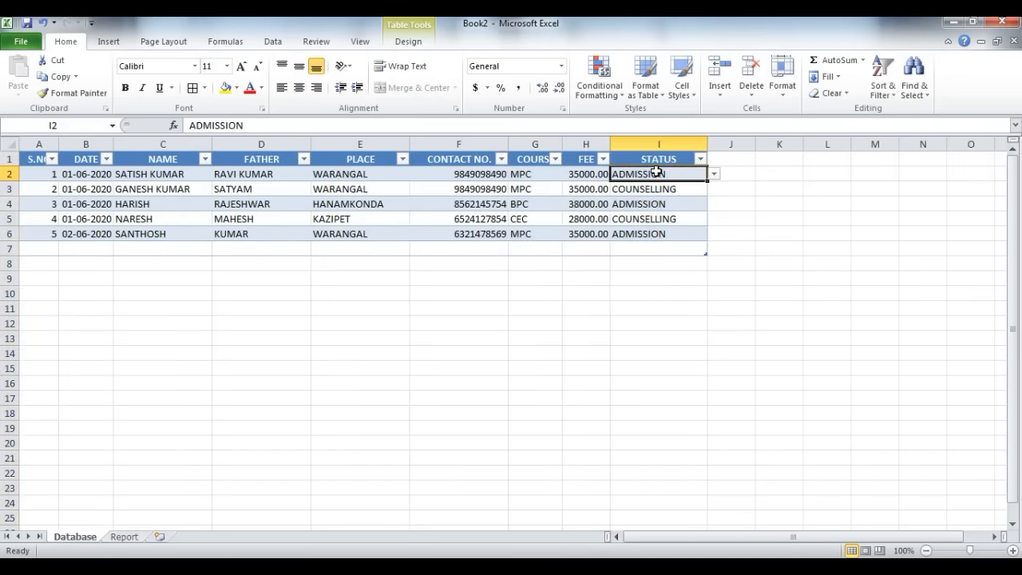
key(ctrl+Page_Down)
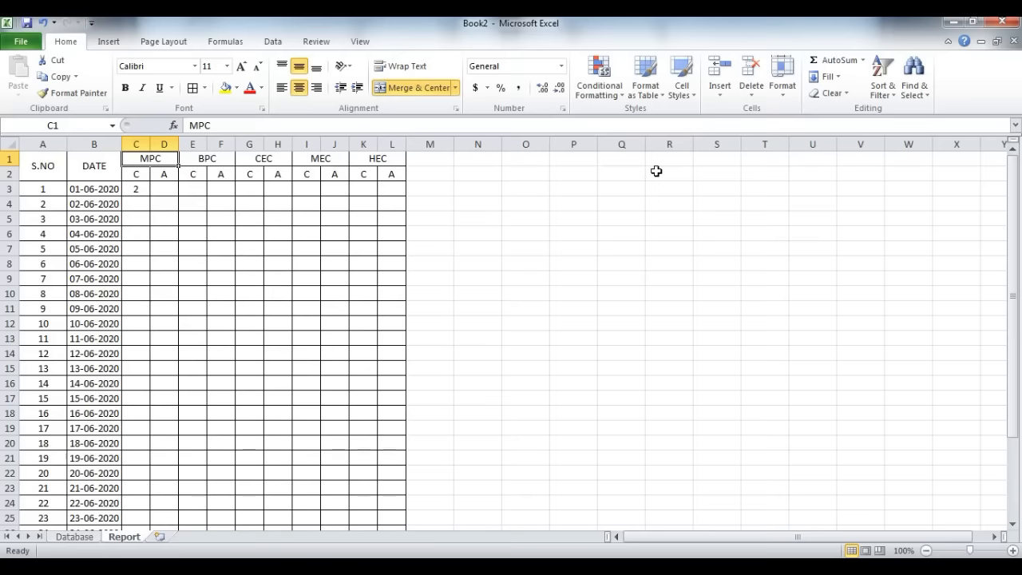
Step: Copy the COUNTIFS formula text from C3 into D3, under the MPC admission subheading
click(137, 191)
click(351, 125)
drag(350, 125, 177, 130)
key(ctrl+c)
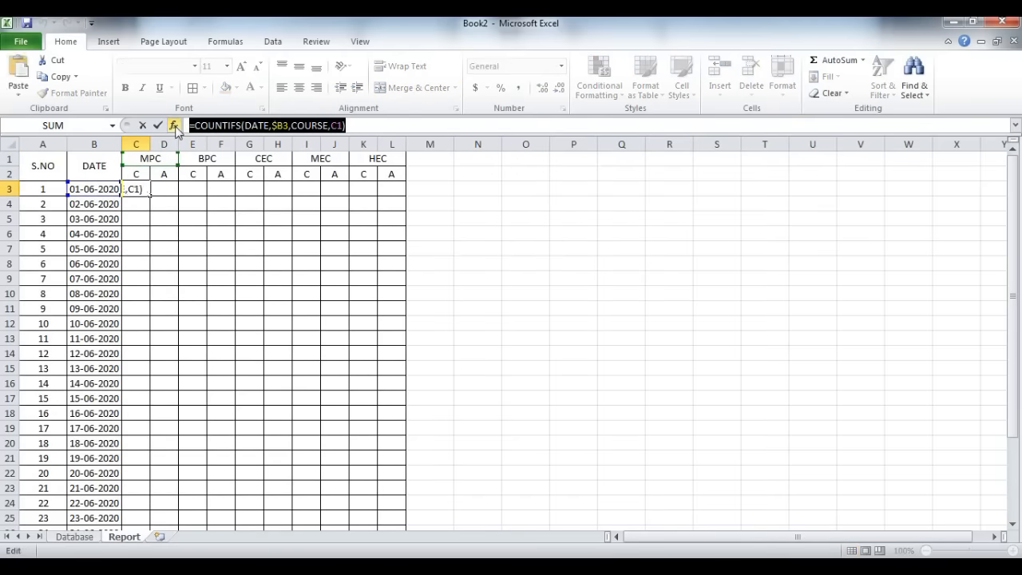
key(Return)
click(165, 189)
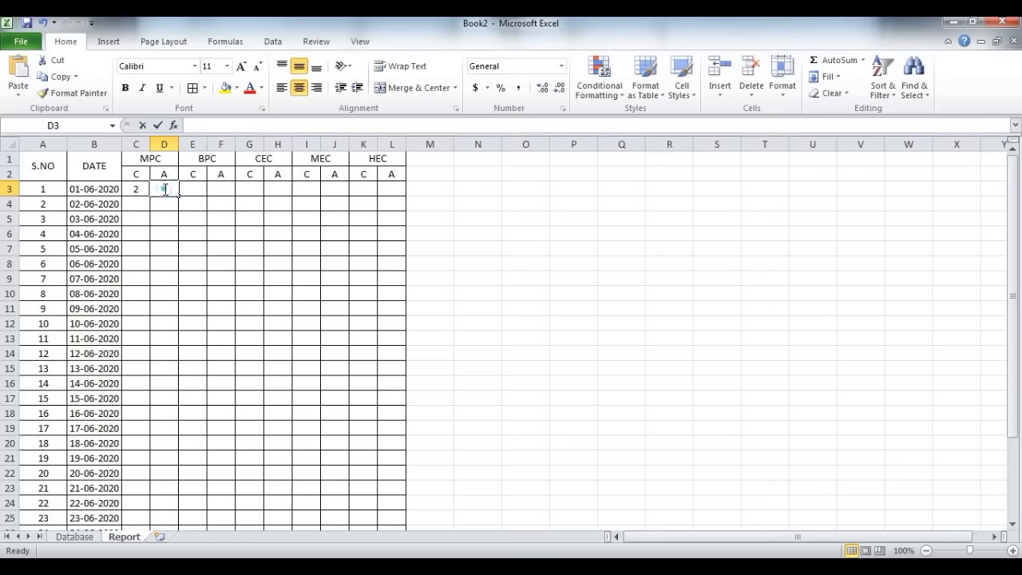
double_click(166, 189)
key(ctrl+v)
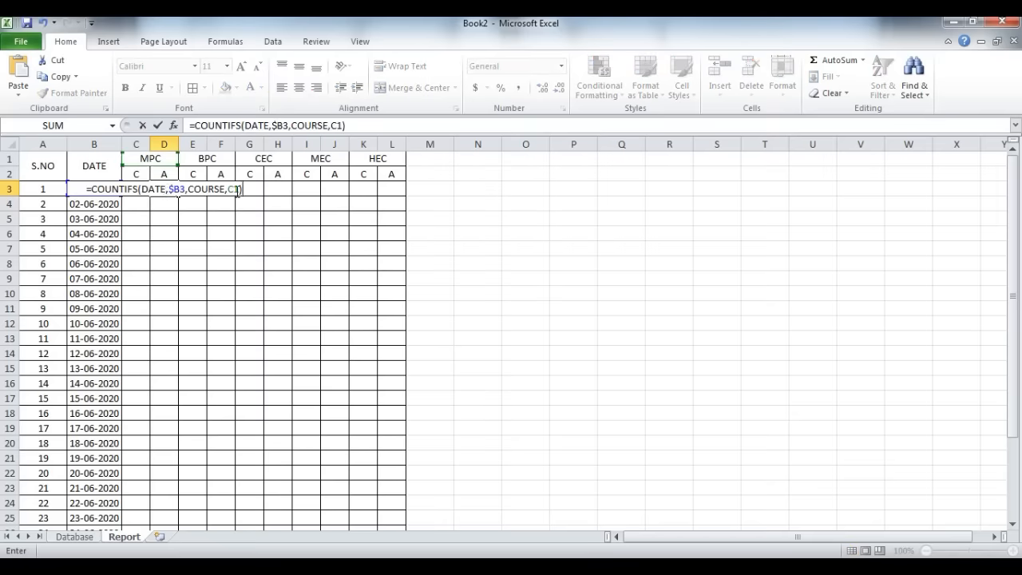
Step: Extend D3's formula with the named range STATUS and the criterion "ADMISSION"
click(238, 189)
text(,)
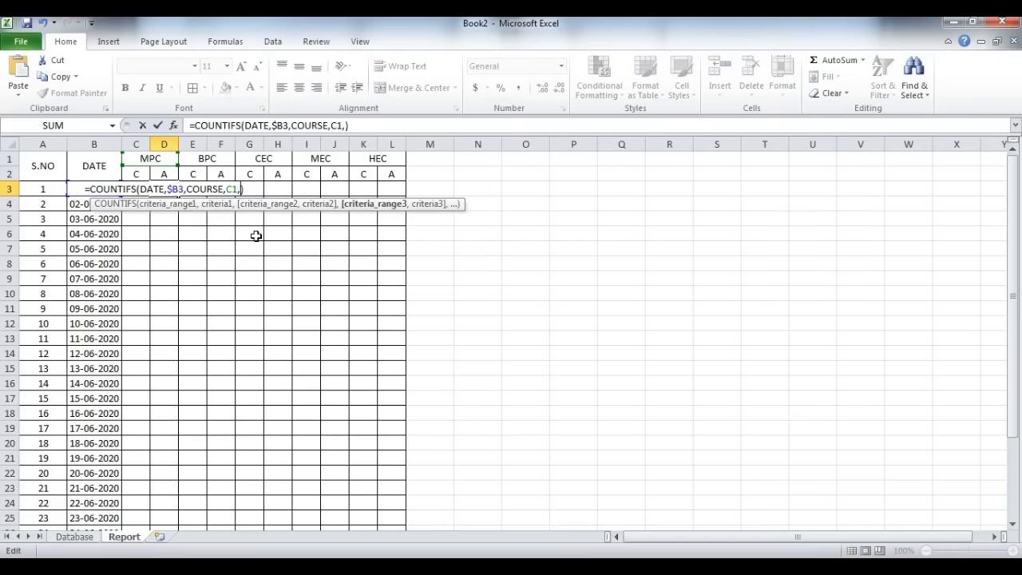
text(STATUS)
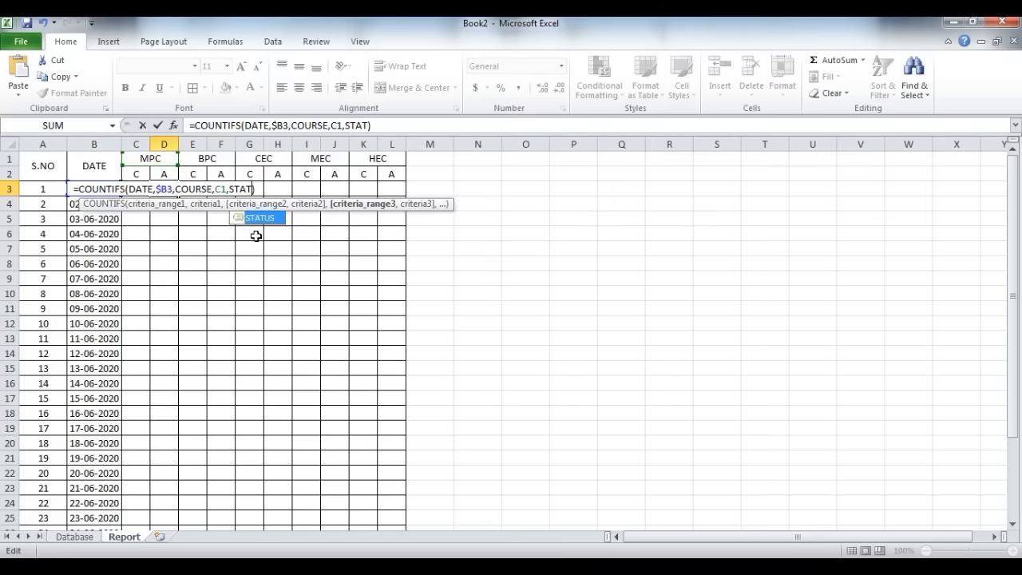
text(,)
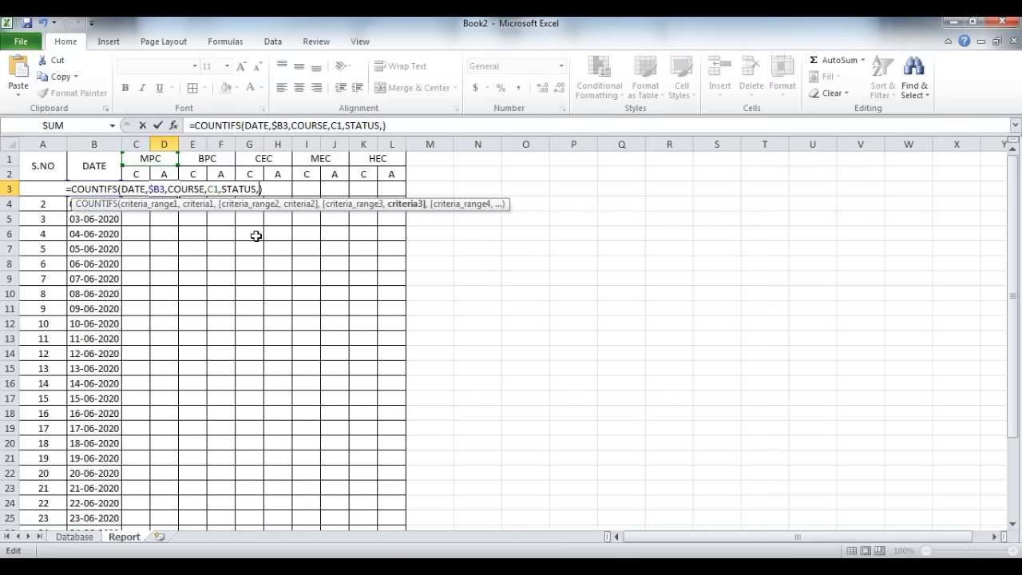
text("ADMISSION")
key(Return)
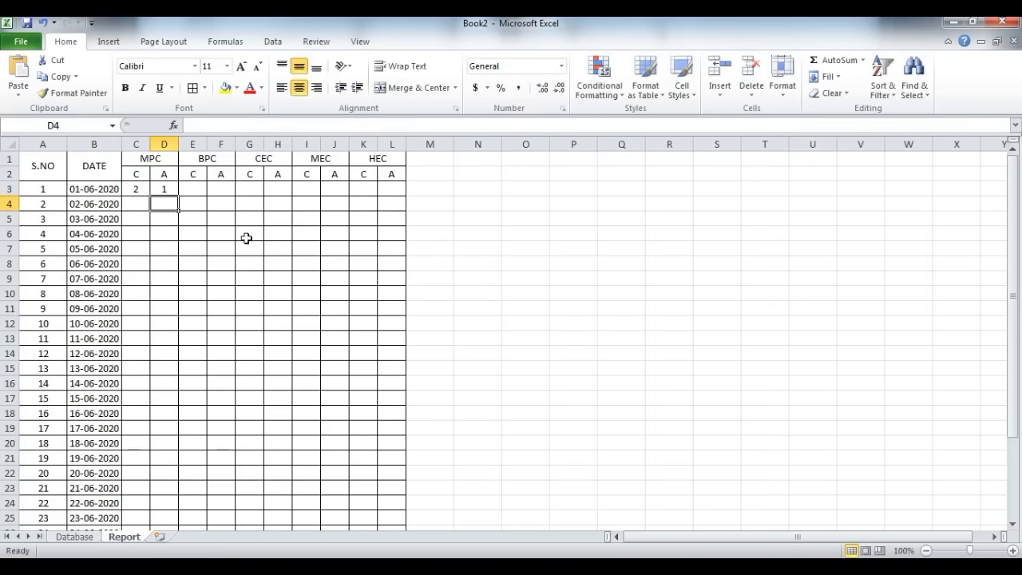
Step: Change the second Database record's status to ADMISSION to test the formula in Report cell D3
click(170, 187)
key(ctrl+Page_Up)
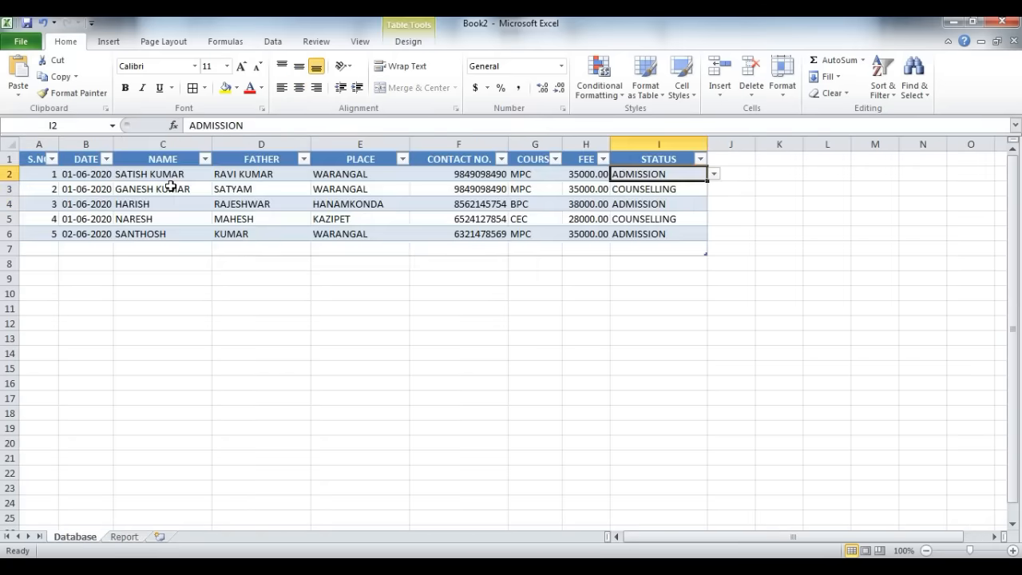
click(696, 189)
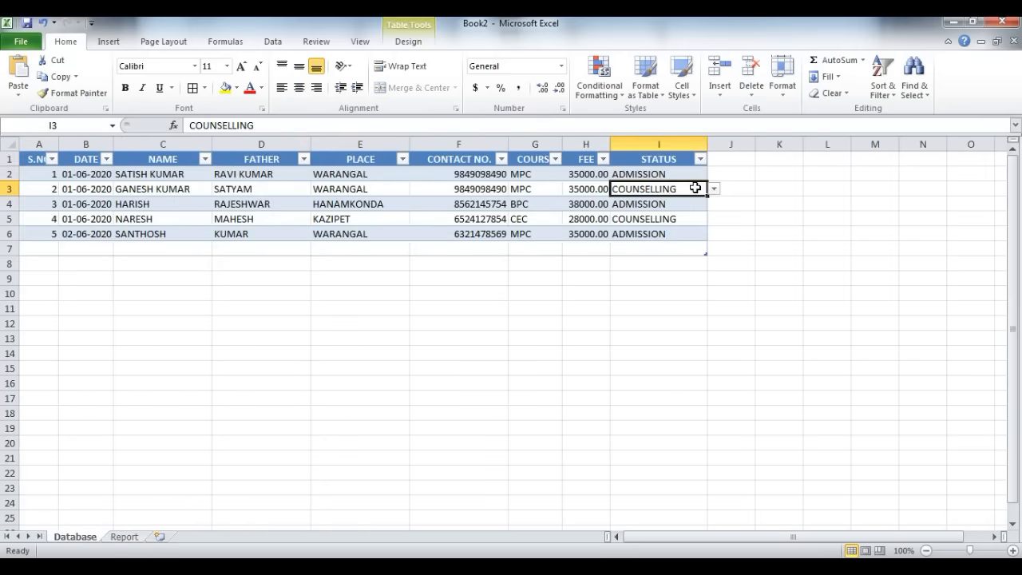
click(715, 188)
click(689, 203)
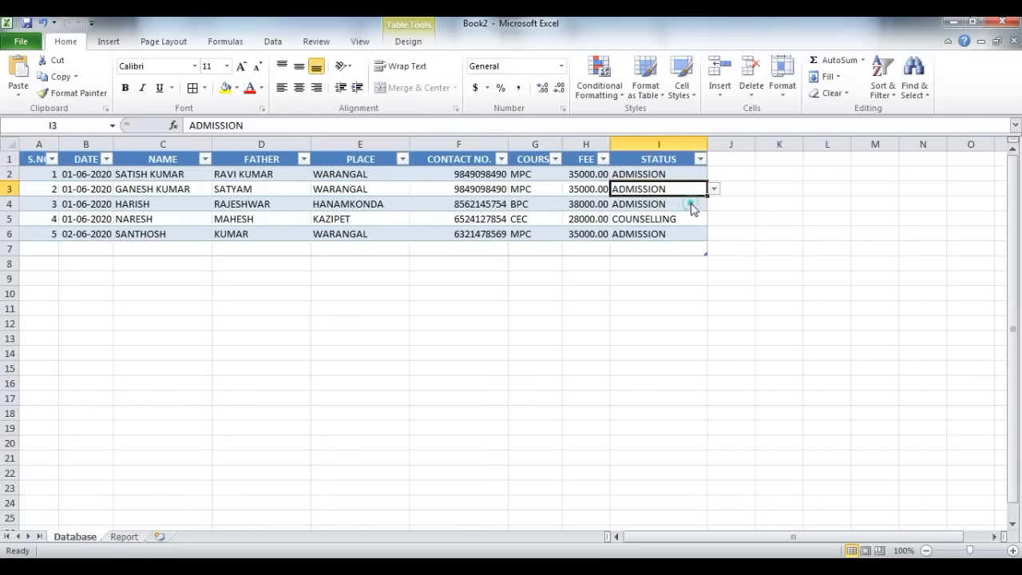
Step: Copy the counselling and admission formulas from Report cells C3:D3 across the remaining course columns, E3:L3
key(ctrl+Page_Down)
click(166, 187)
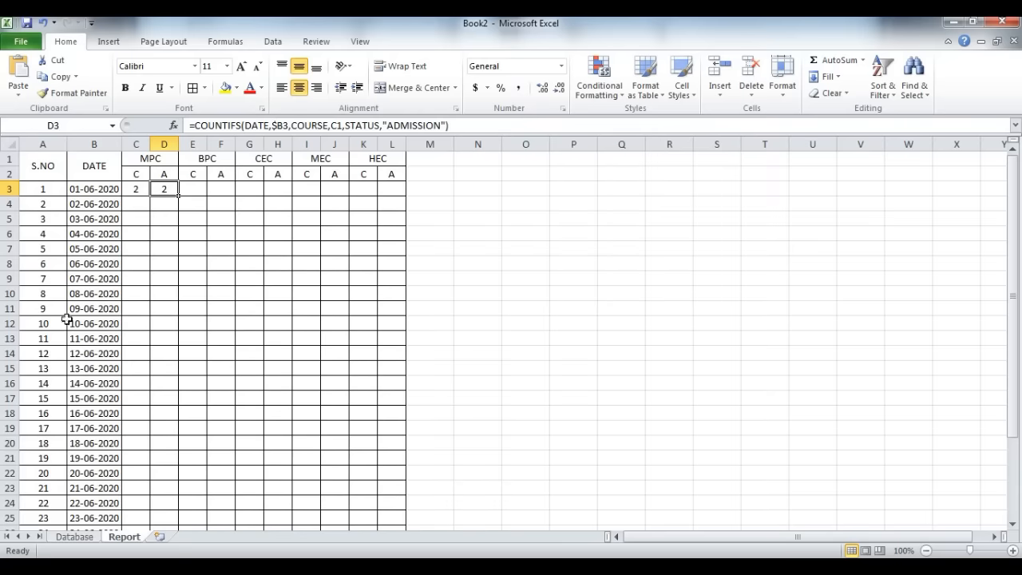
drag(132, 189, 331, 193)
key(ctrl+c)
drag(382, 195, 383, 200)
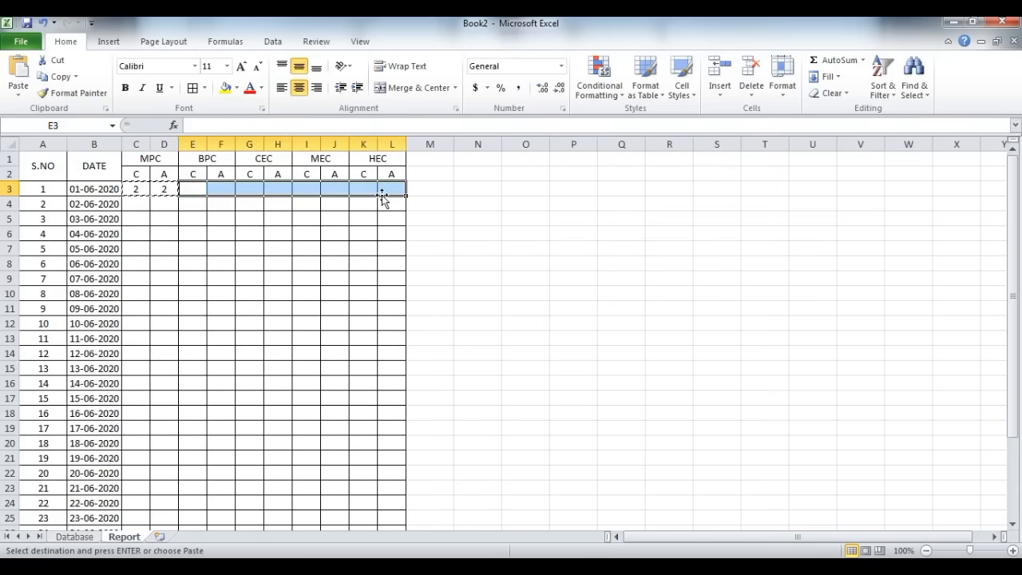
key(Return)
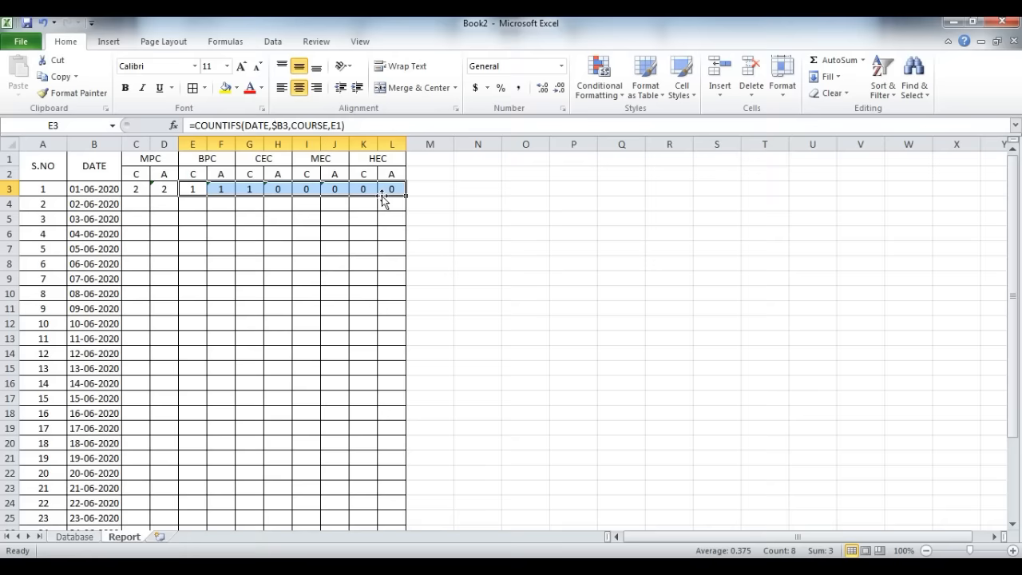
Step: Compare the BPC counselling and admission counts in Report cells E3 and F3 with the BPC record's course and status on the Database sheet
click(185, 189)
click(222, 187)
key(ctrl+Page_Up)
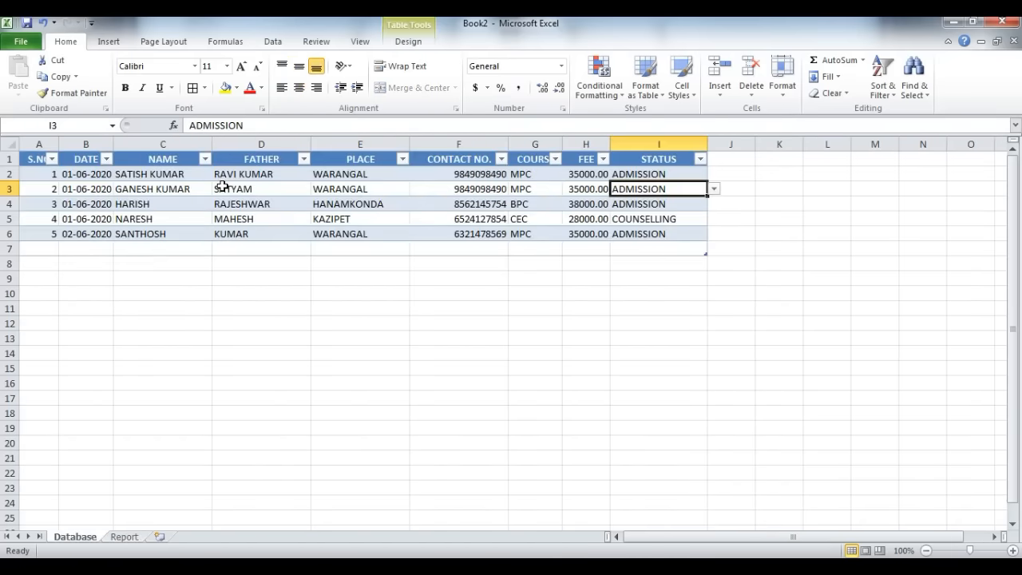
click(539, 208)
key(ctrl+Page_Down)
key(ctrl+Page_Up)
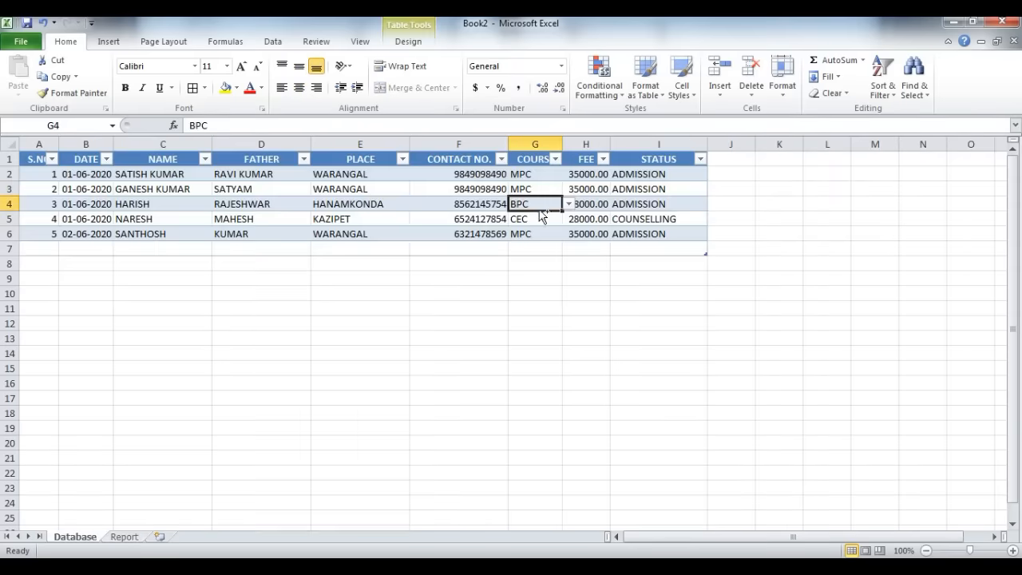
click(627, 205)
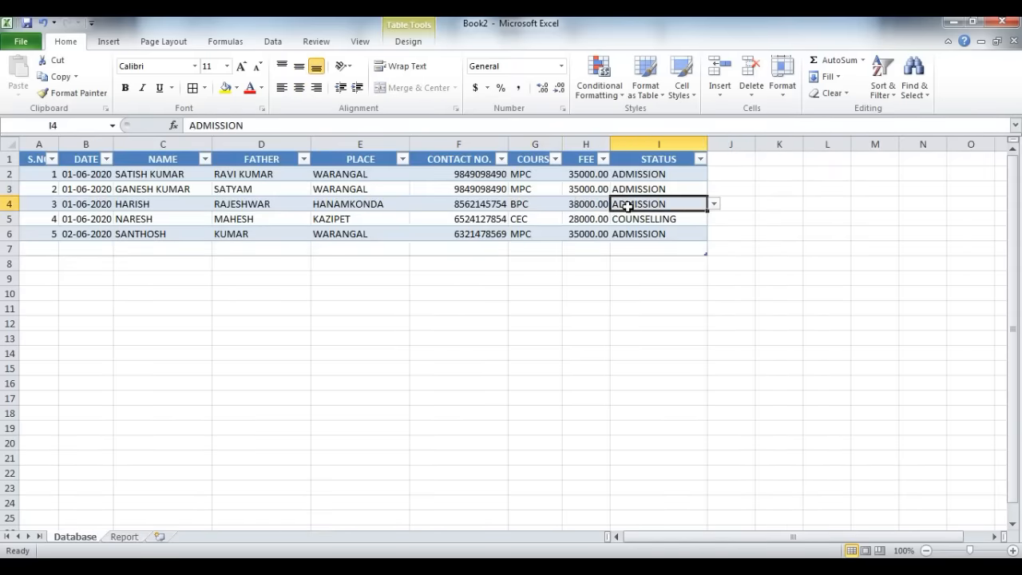
key(ctrl+Page_Down)
Step: Check the CEC, MEC and HEC formulas in Report cells G3:L3 against the Database records
click(258, 195)
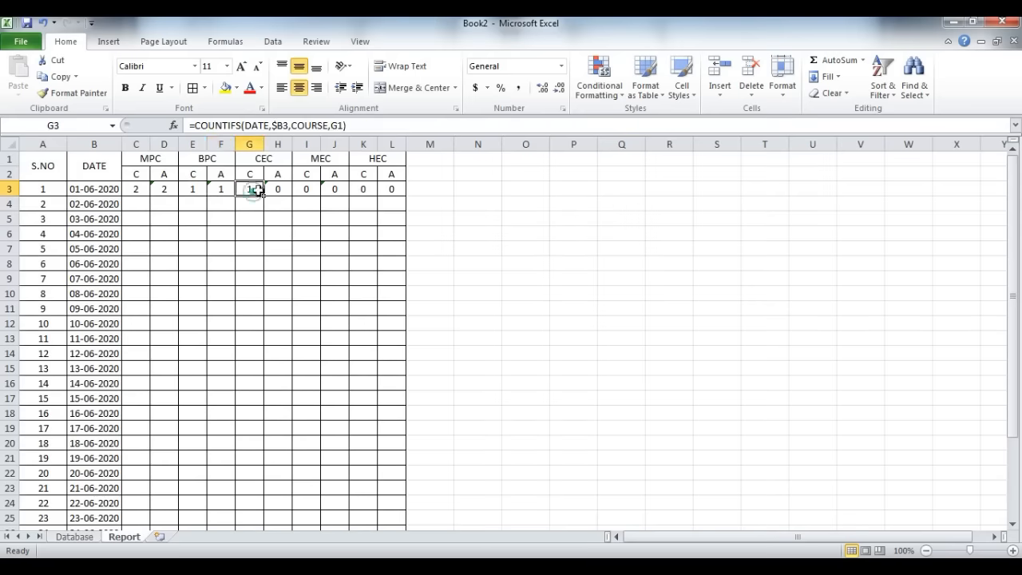
key(ctrl+Page_Up)
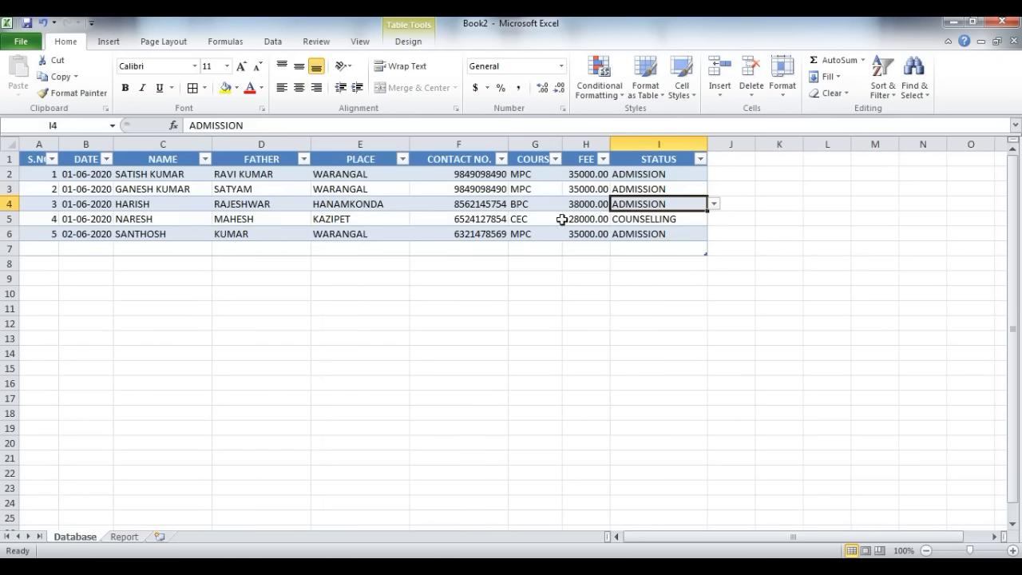
key(ctrl+Page_Down)
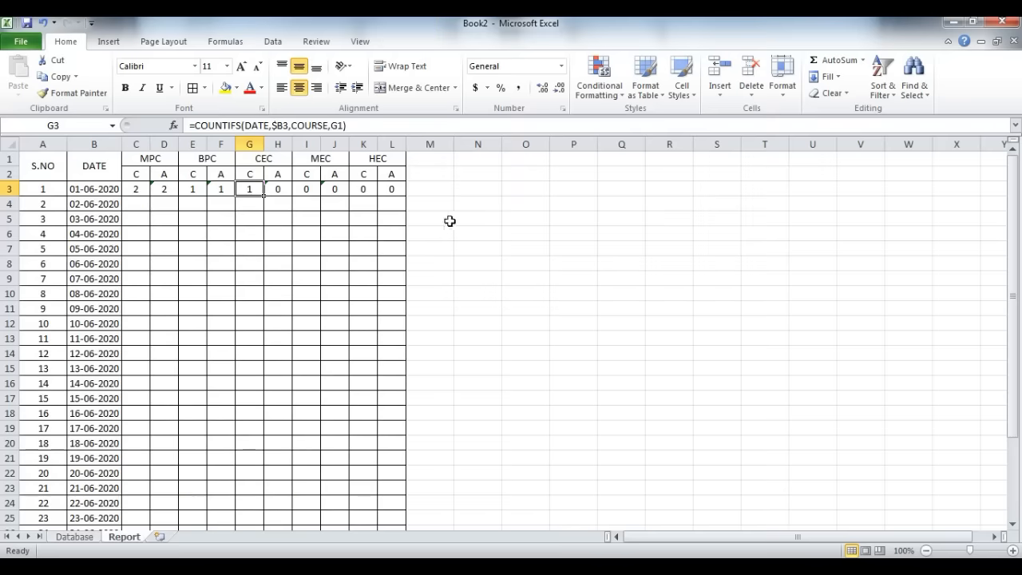
click(279, 190)
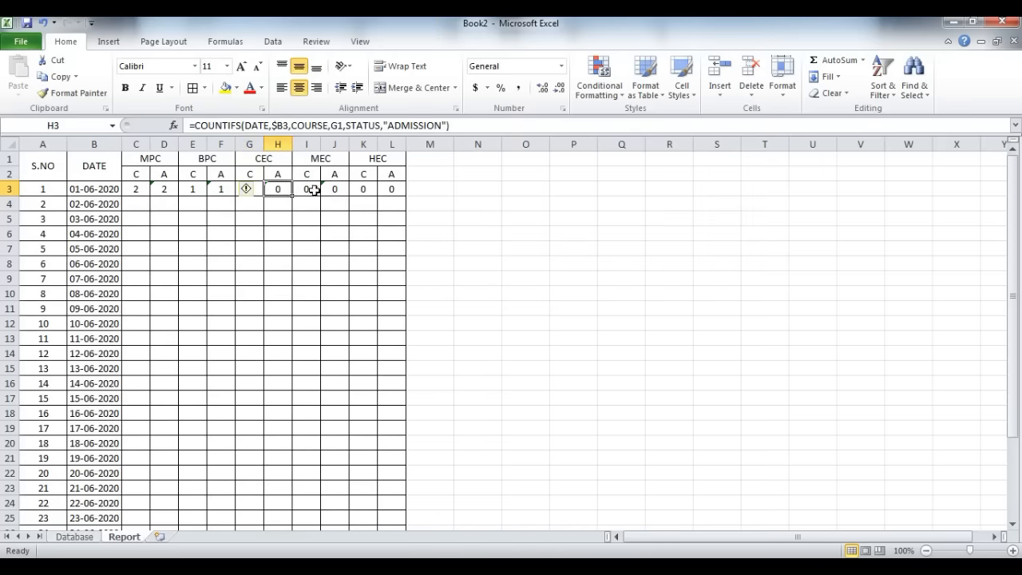
click(312, 190)
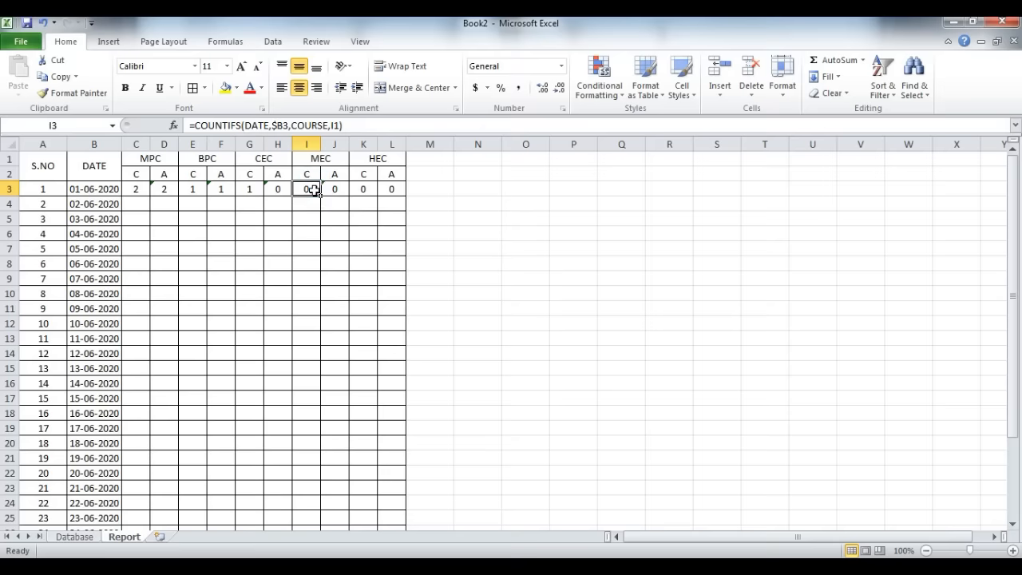
click(338, 189)
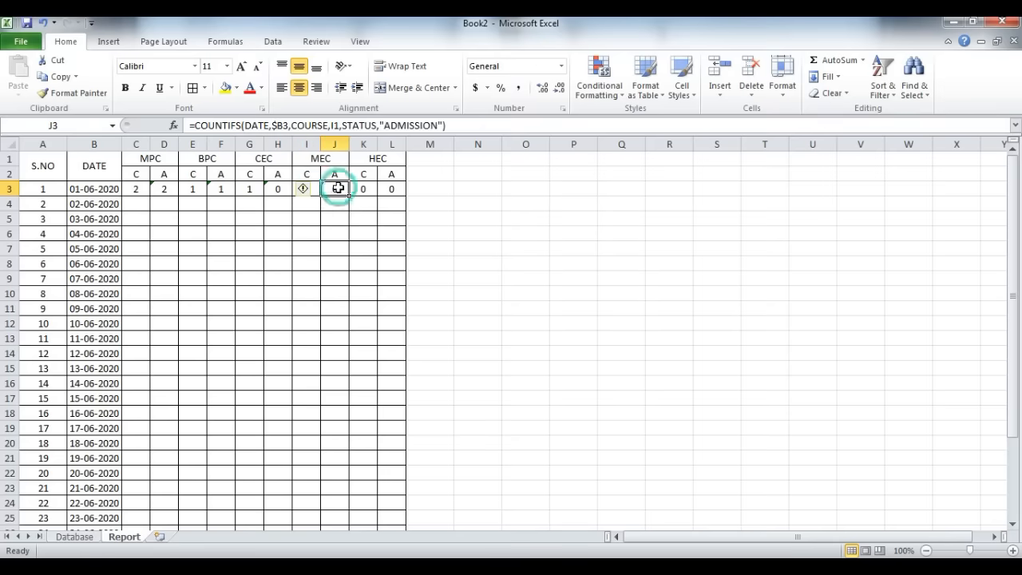
click(361, 192)
click(385, 188)
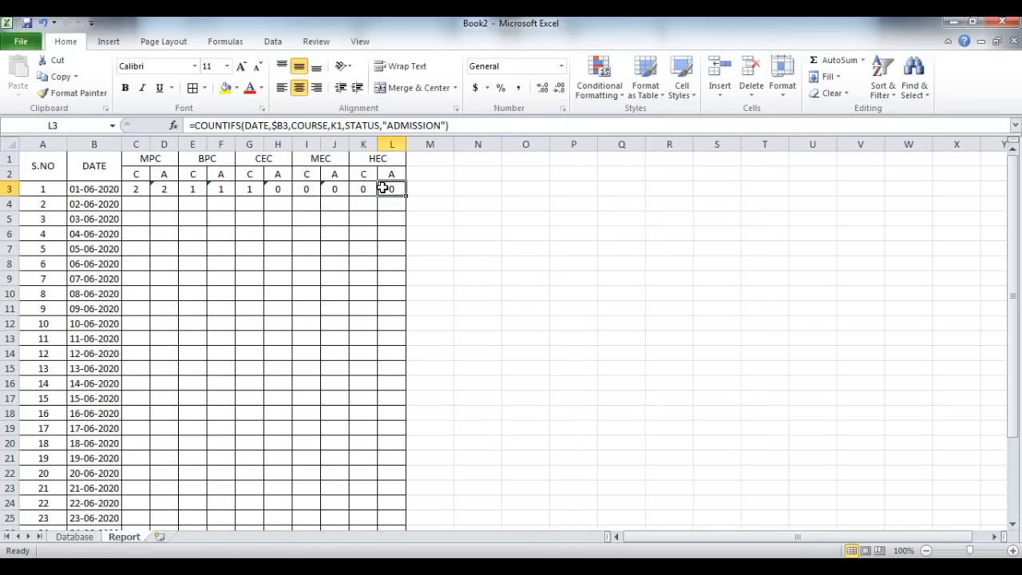
Step: Start a sixth Database record dated 01-06-2020 with a placeholder student name and father's name, and WARANGAL as the place
key(ctrl+Page_Up)
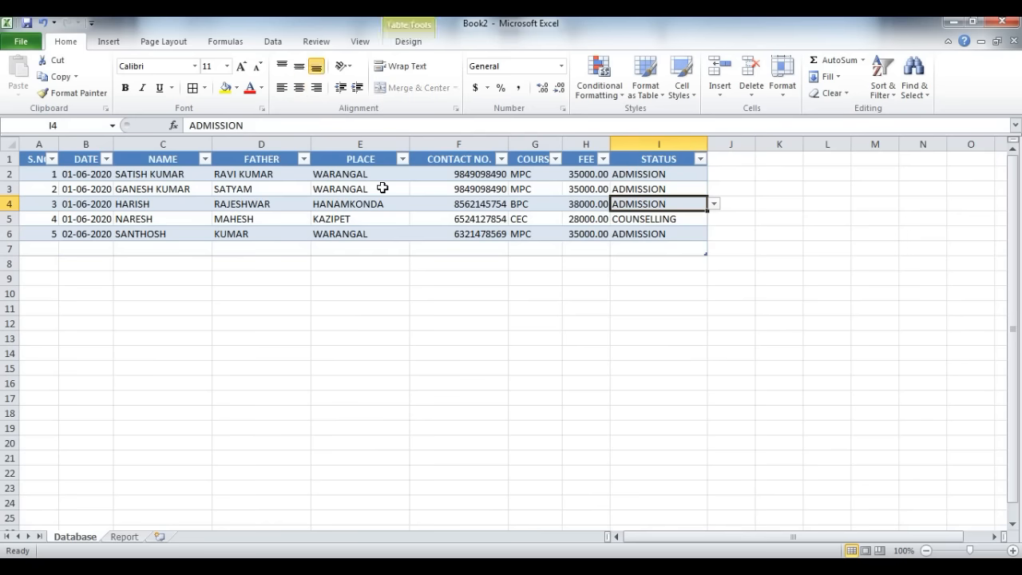
click(635, 237)
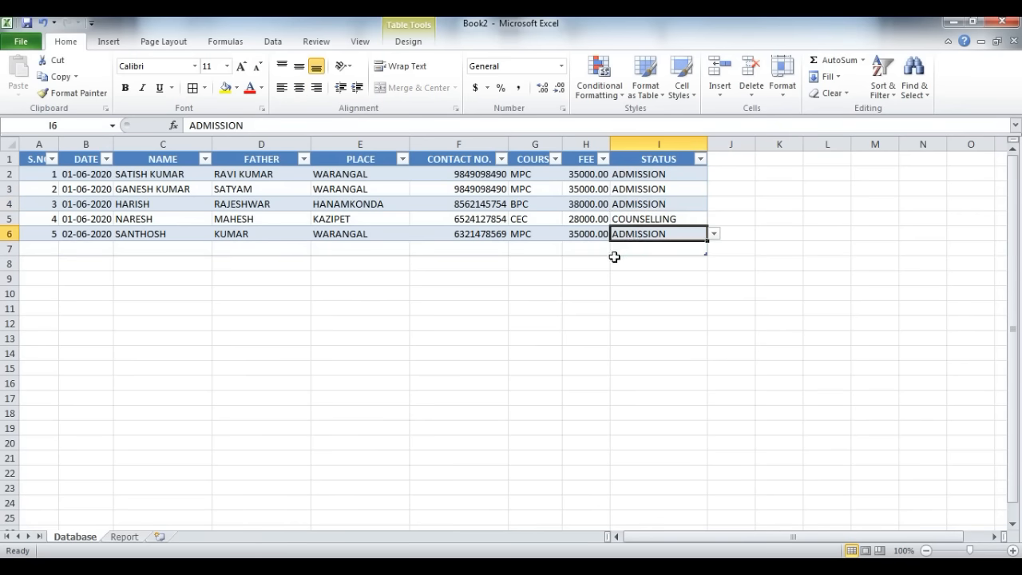
key(Tab)
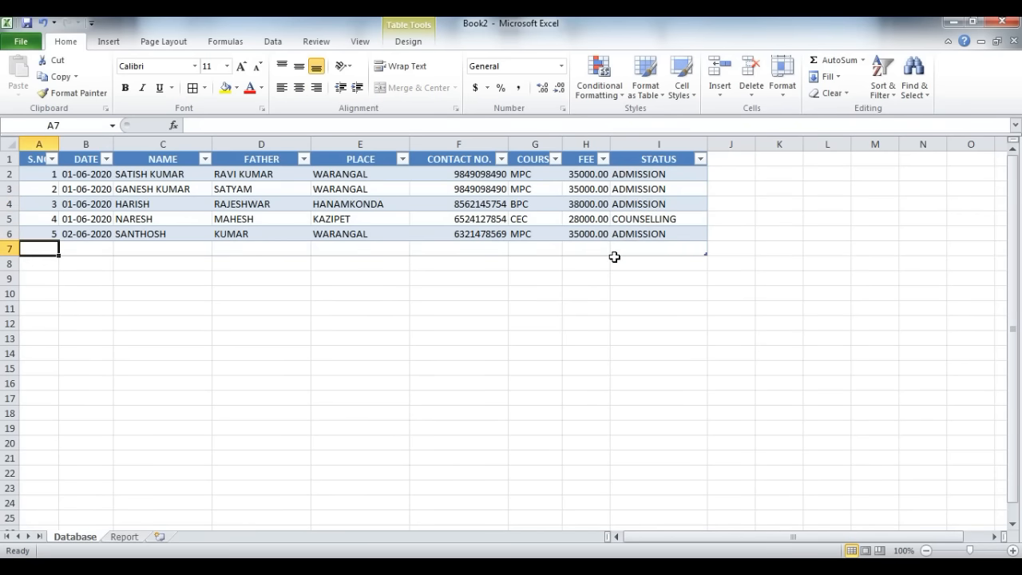
text(6)
key(Tab)
text(01-06-2020)
key(Tab)
text(GGGGG)
key(Tab)
text(GJ)
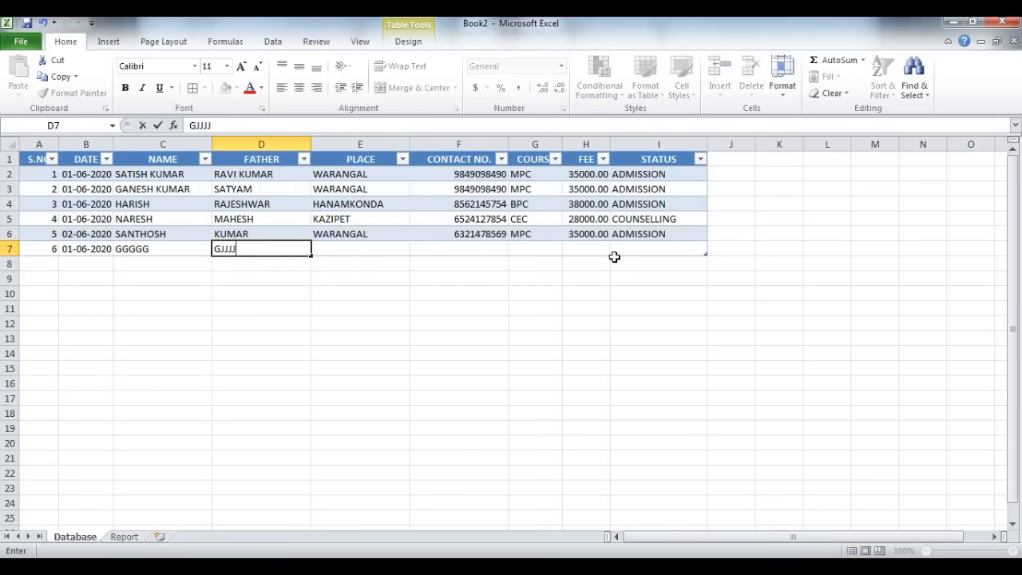
key(Tab)
text(WARANGAL)
key(Tab)
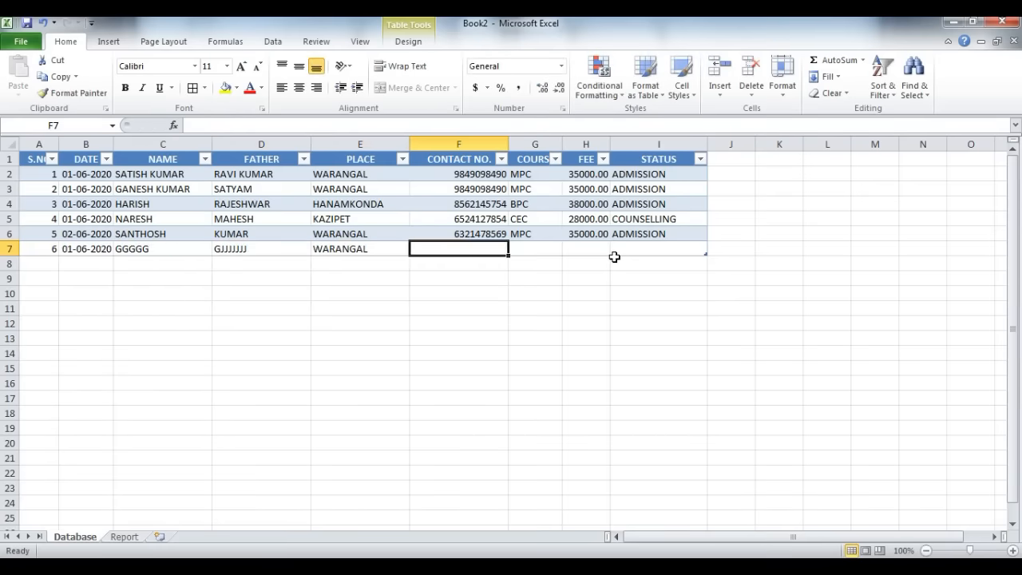
Step: Complete the sixth record with a contact number, course HEC, fee 25000 and status ADMISSION
key(Tab)
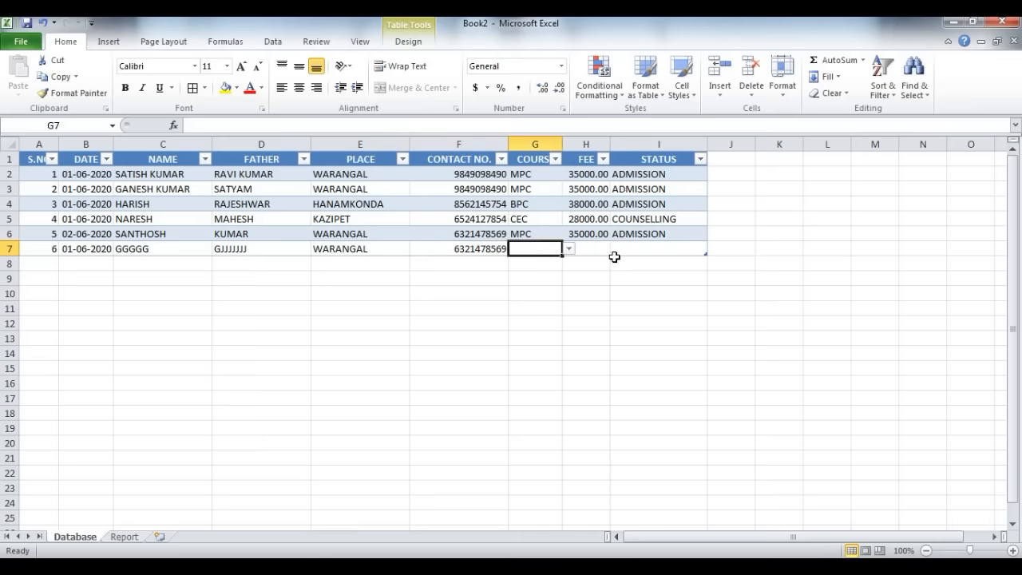
text(HEC)
key(Tab)
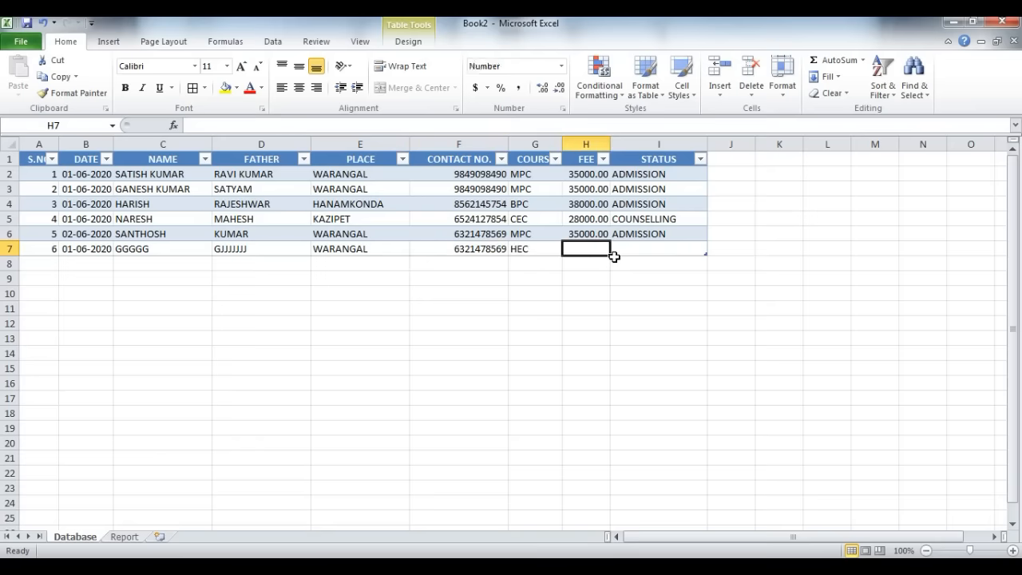
text(25000)
key(Tab)
text(ADMISSION)
key(Return)
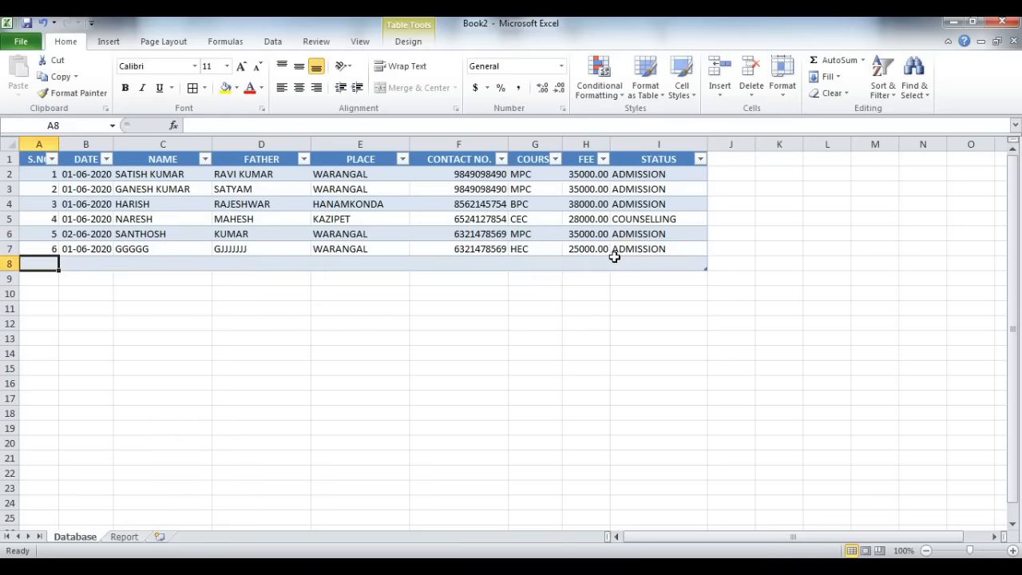
Step: Check the HEC counts on the Report sheet and fill the formulas in C3:L3 down through row 32
key(ctrl+Page_Down)
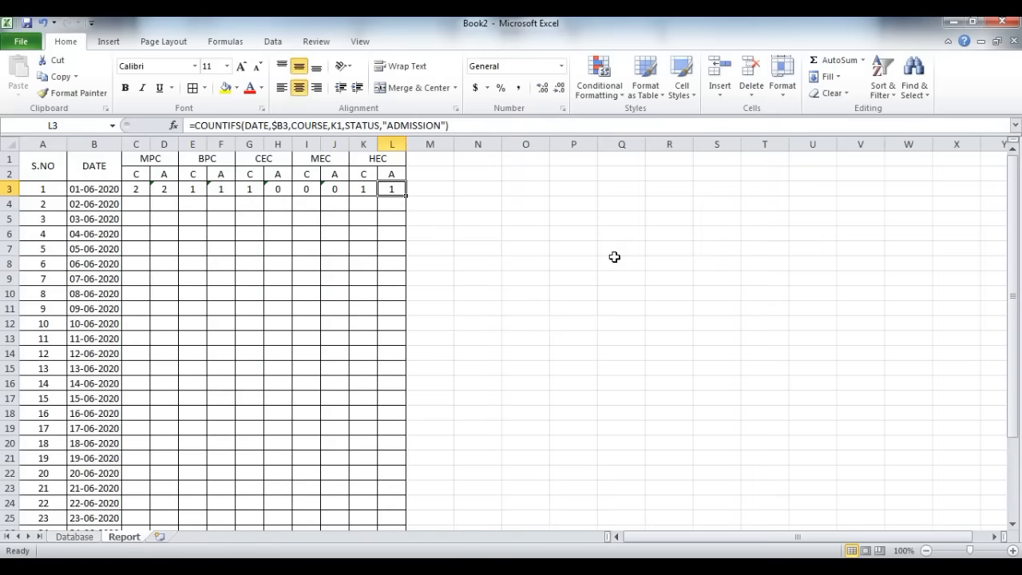
click(359, 191)
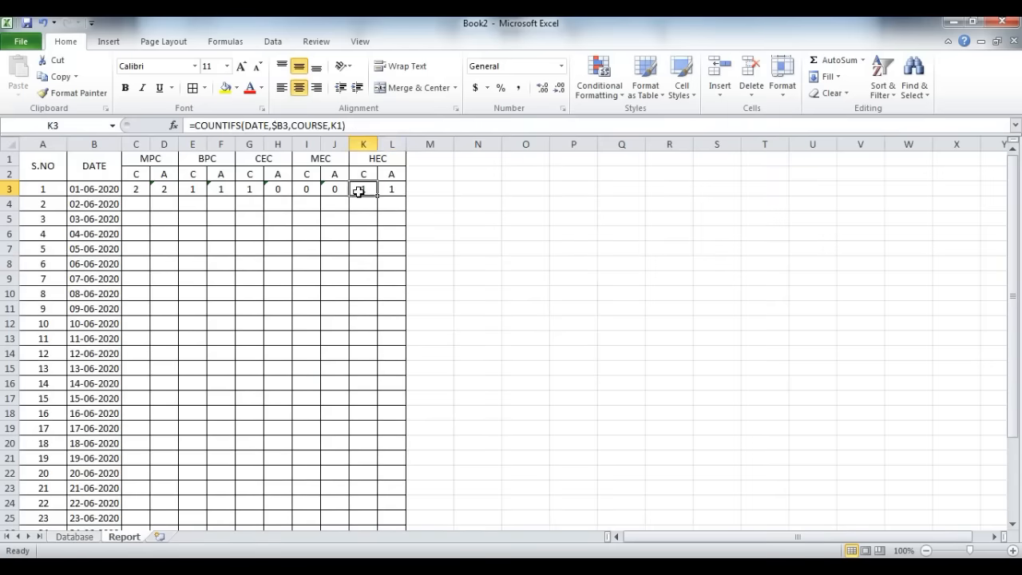
drag(132, 189, 383, 503)
key(ctrl+d)
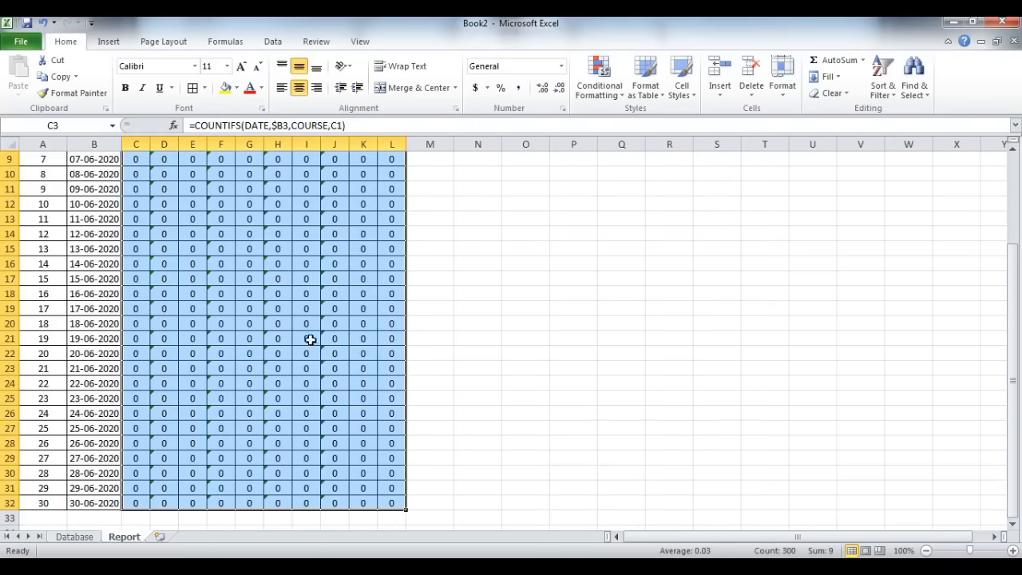
scroll(311, 340, up, 3)
click(202, 254)
Step: Ignore the inconsistent-formula errors in the MPC and BPC admission columns, D3:D32 and F3:F32
drag(163, 189, 168, 543)
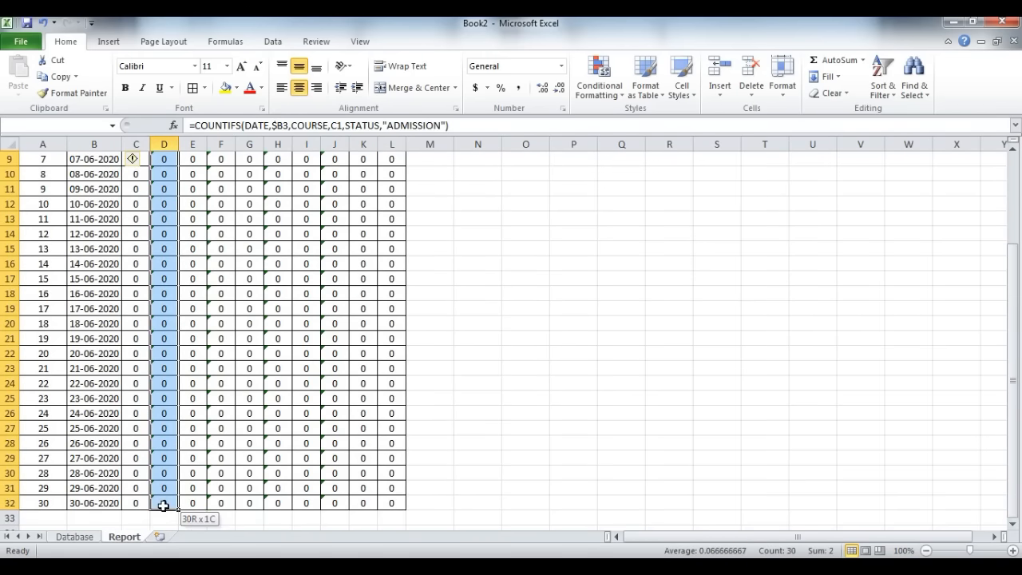
scroll(136, 230, up, 3)
click(131, 192)
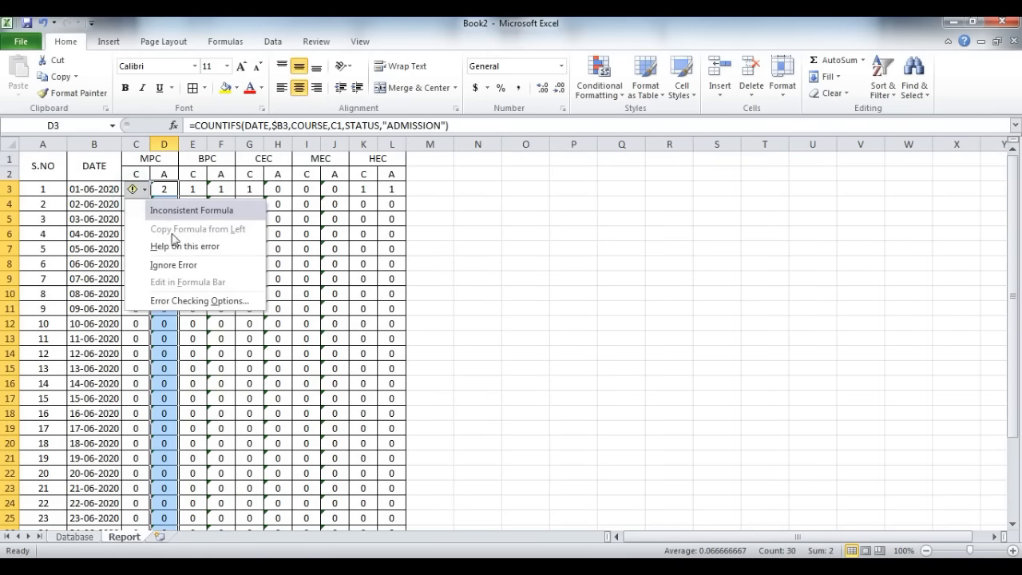
click(168, 265)
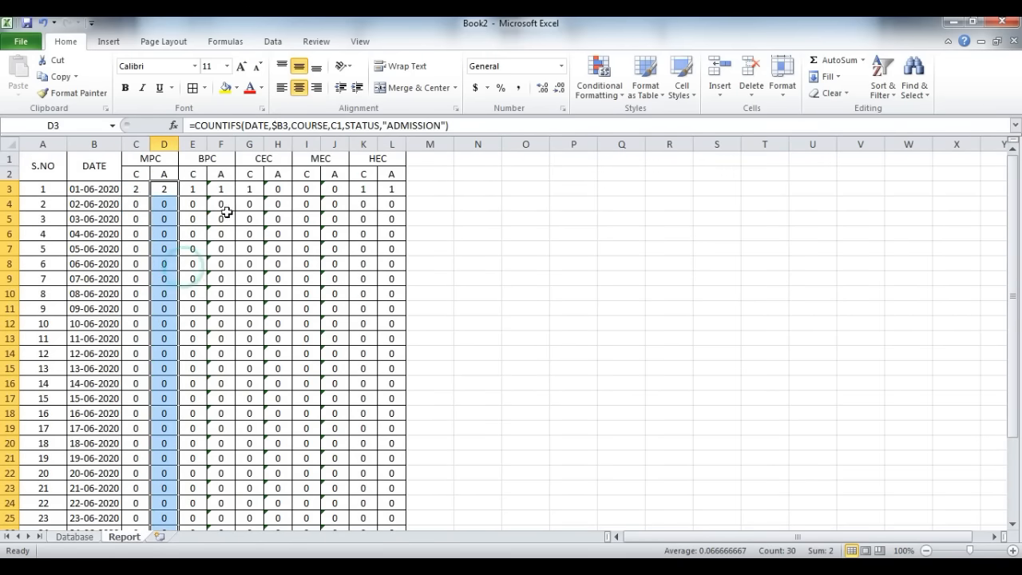
drag(222, 186, 222, 503)
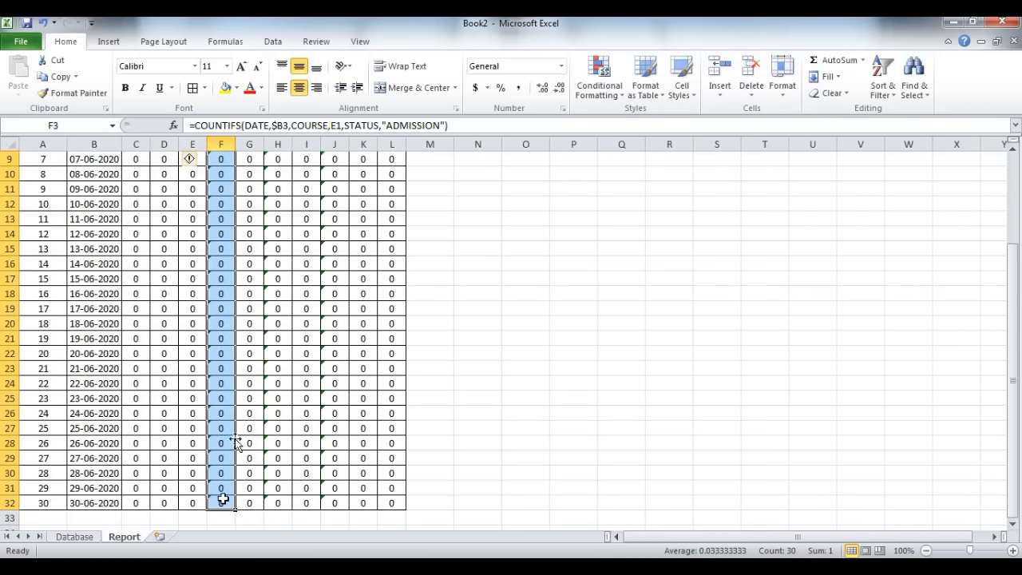
click(195, 161)
click(230, 234)
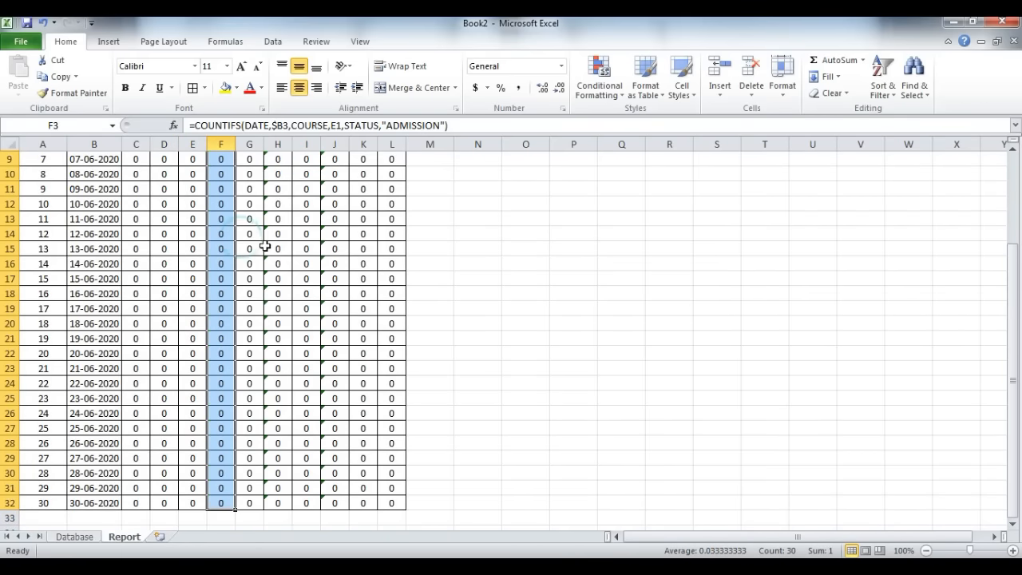
scroll(279, 246, up, 3)
Step: Ignore the inconsistent-formula errors in the CEC and MEC admission columns, H3:H32 and J3:J32
drag(278, 178, 274, 507)
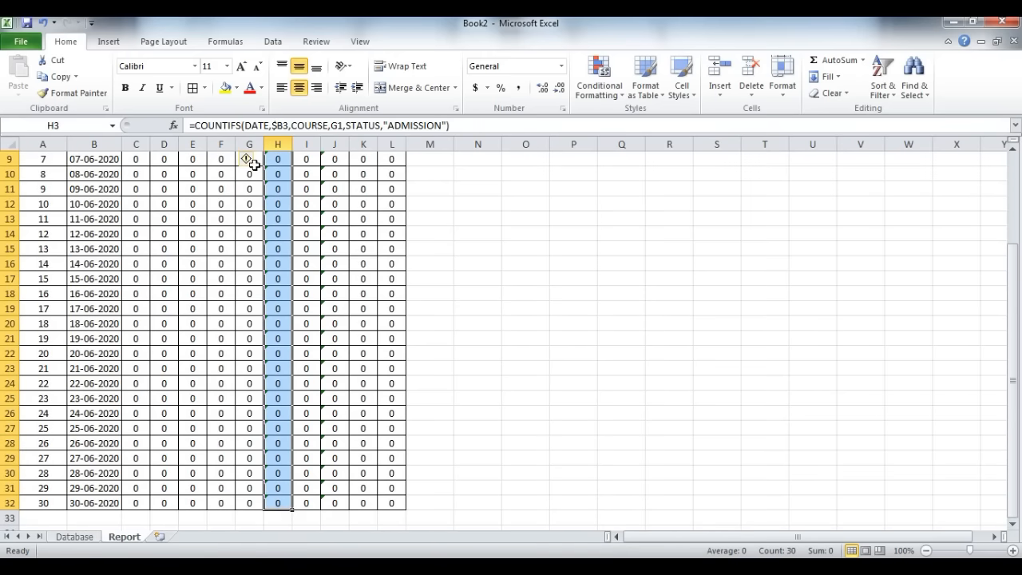
click(247, 160)
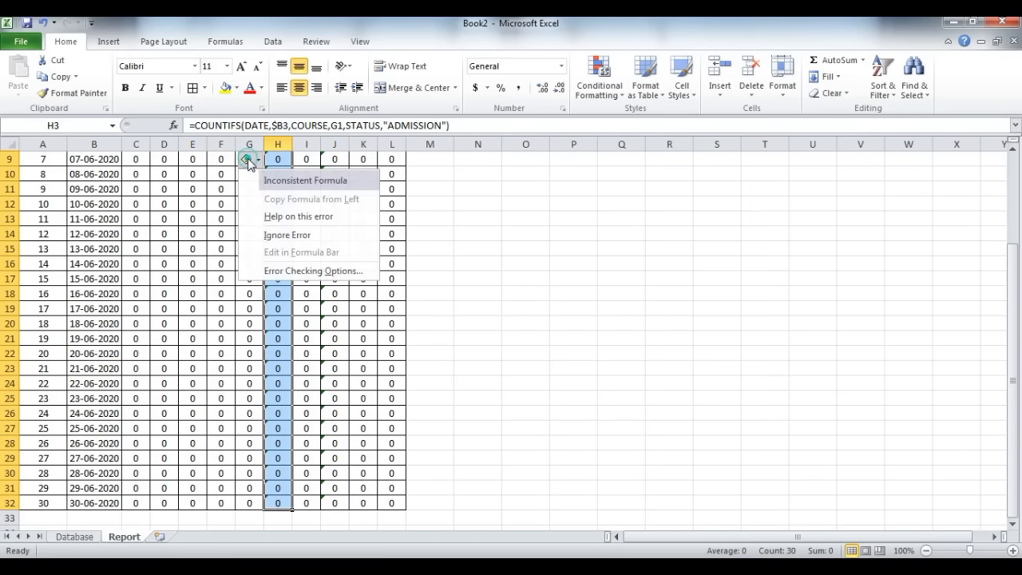
click(307, 239)
scroll(358, 237, up, 3)
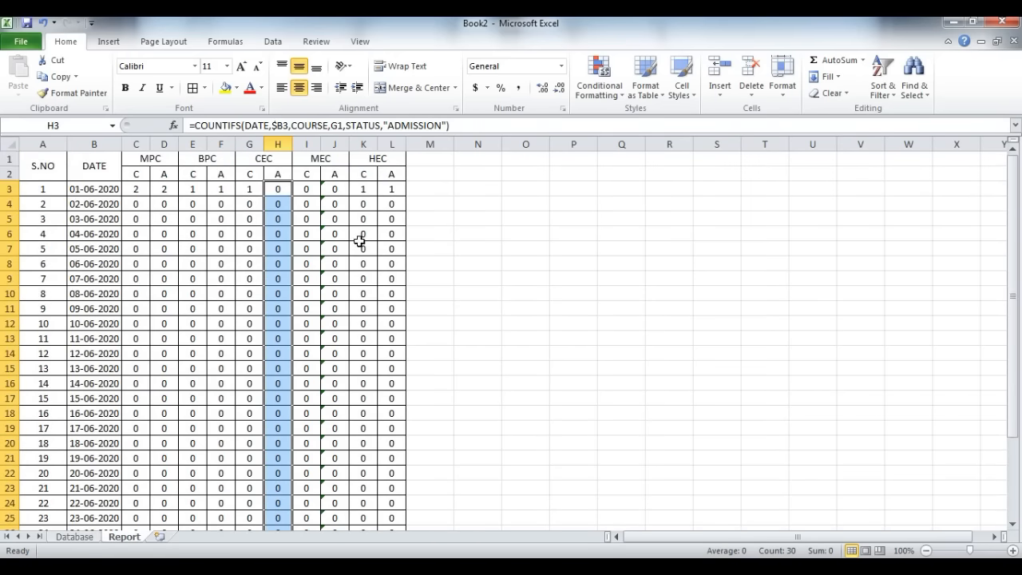
click(327, 190)
drag(337, 189, 332, 504)
scroll(359, 192, up, 3)
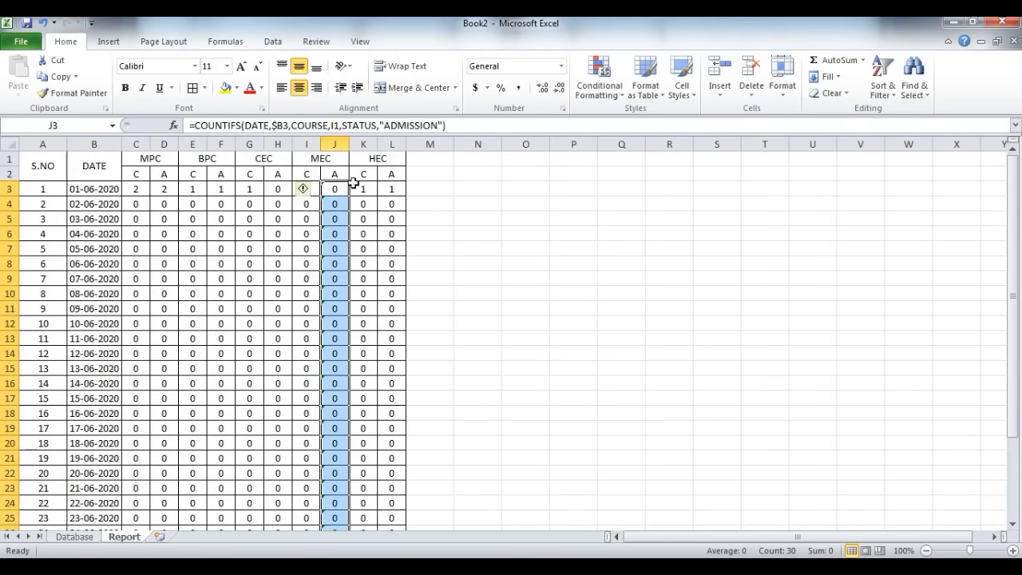
click(303, 189)
click(320, 262)
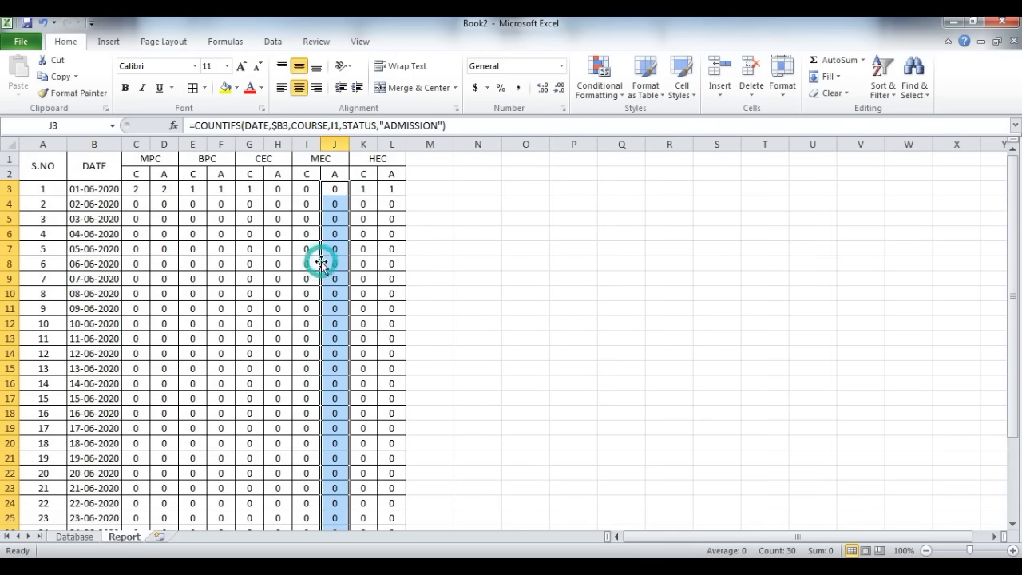
click(355, 216)
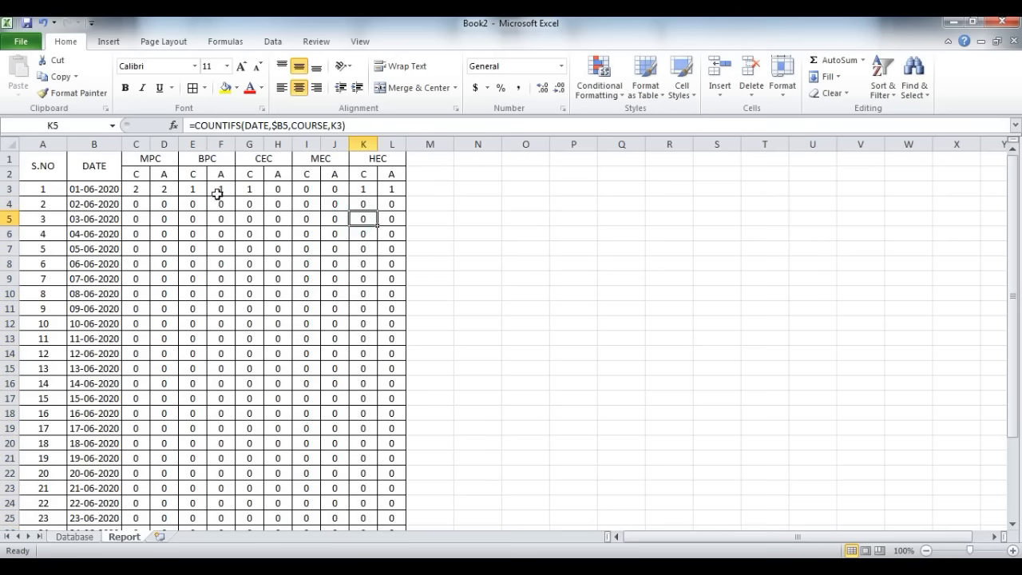
Step: Create a conditional formatting rule for C3:L32 that formats only cells with a value equal to 0
drag(133, 186, 388, 503)
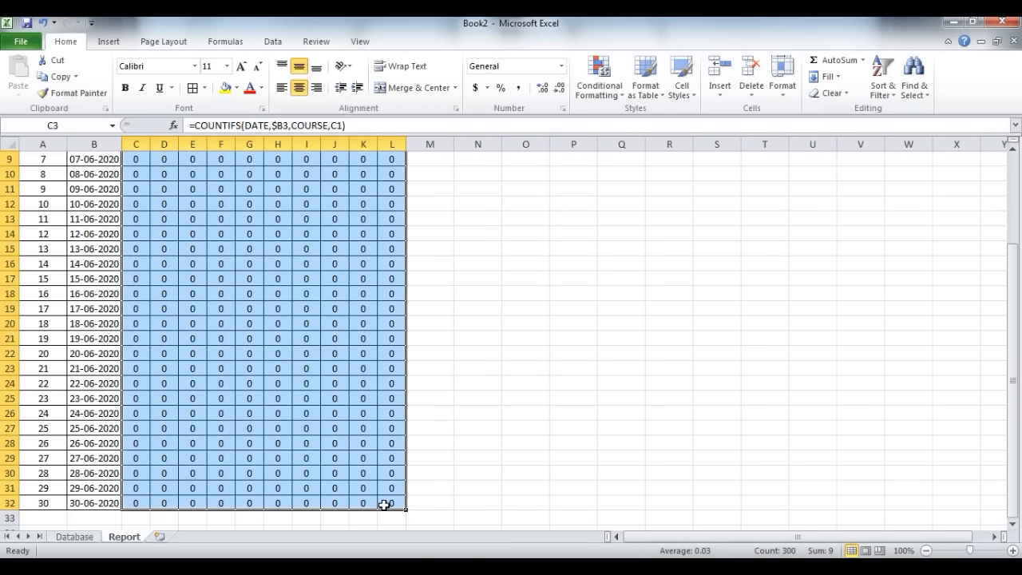
scroll(357, 429, up, 3)
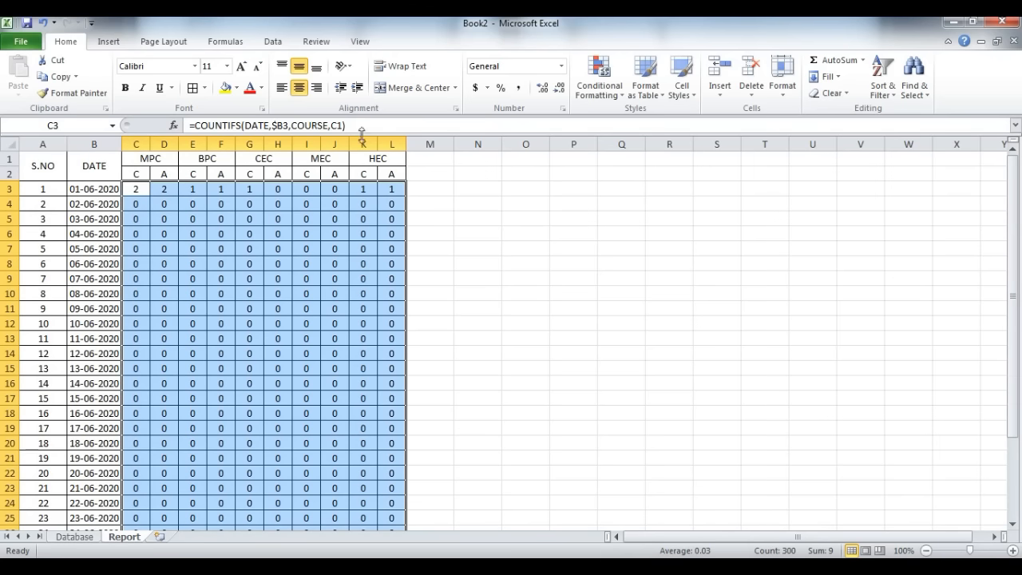
click(613, 92)
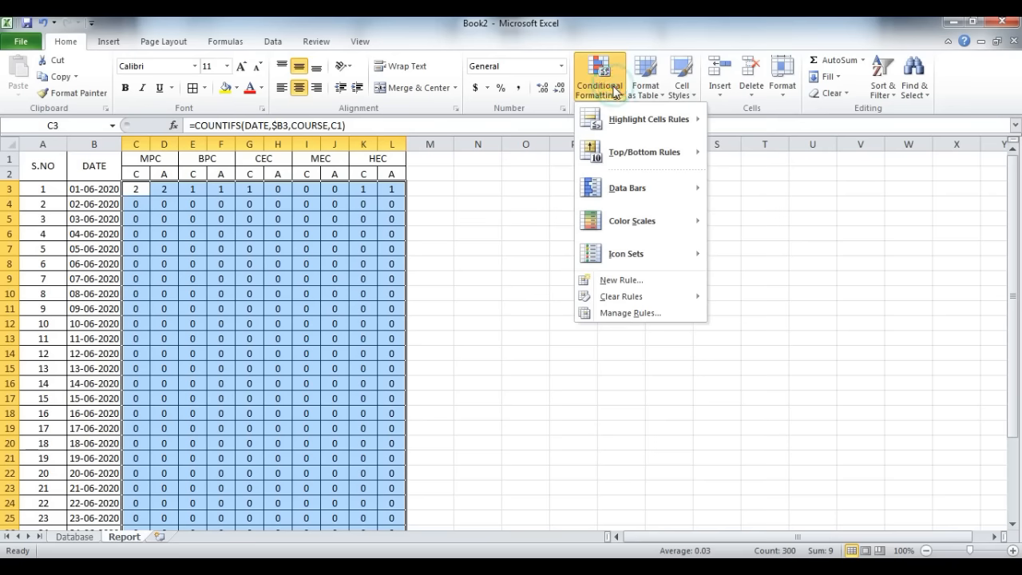
click(631, 280)
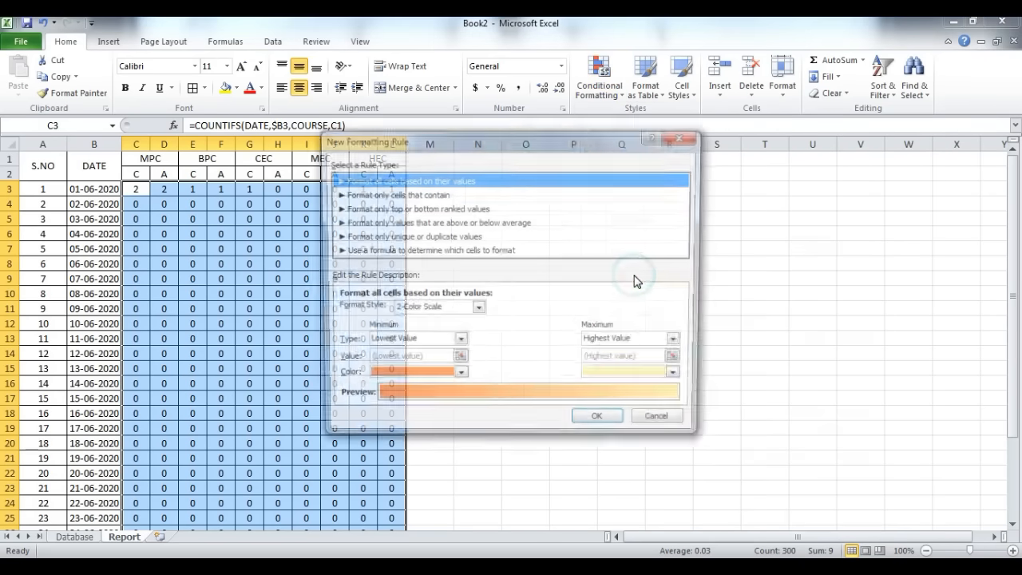
click(423, 195)
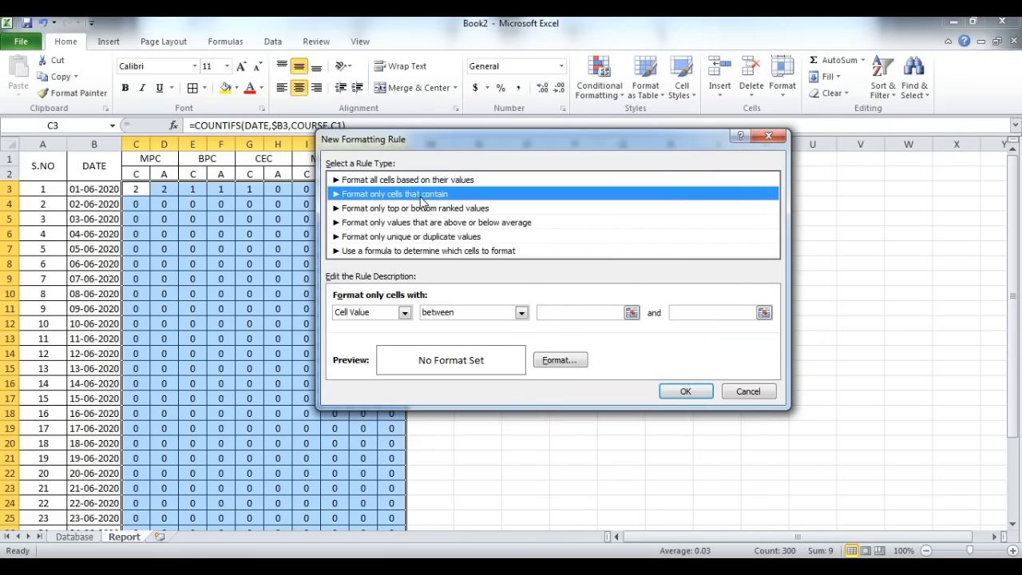
click(490, 313)
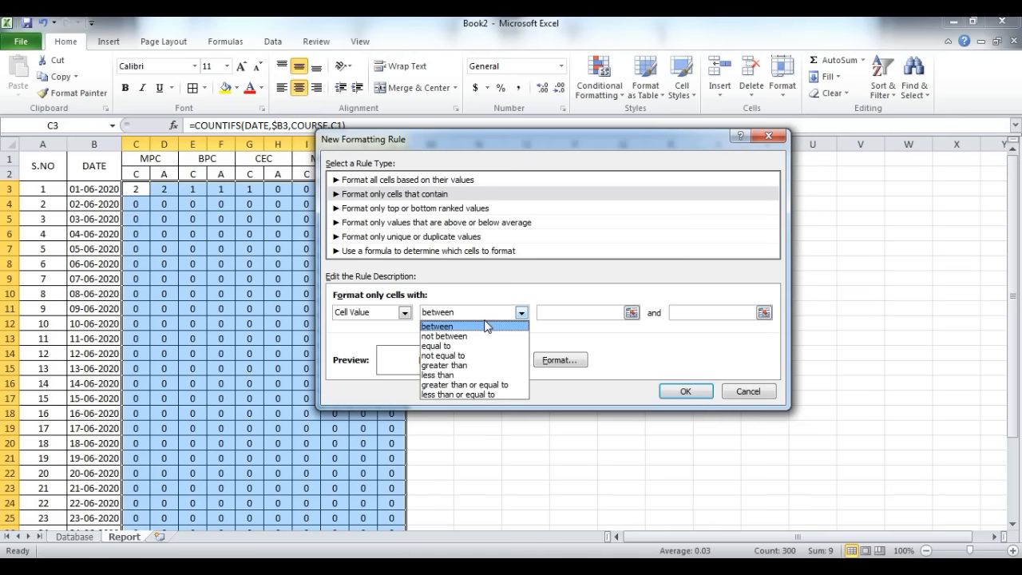
click(468, 346)
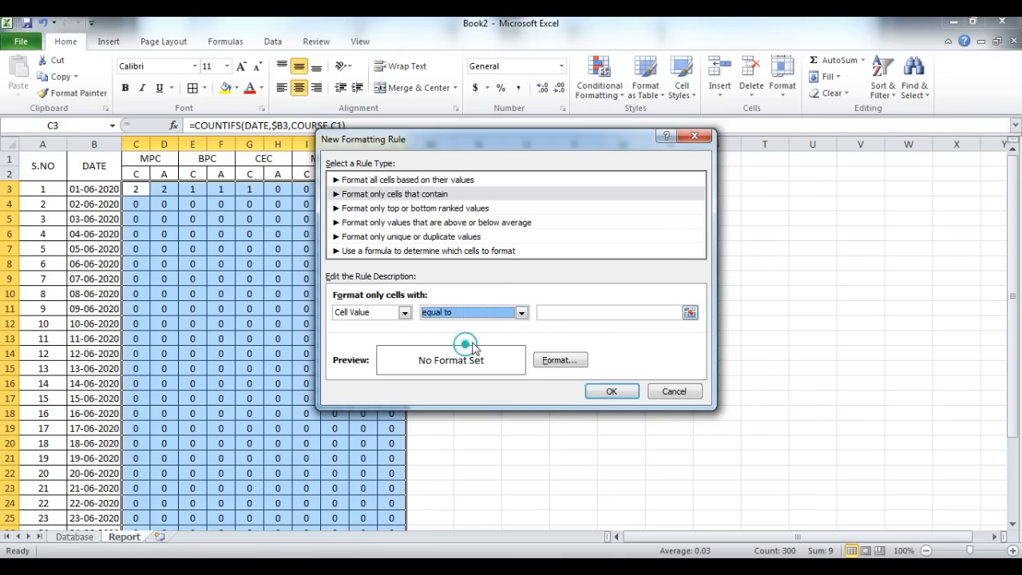
click(552, 315)
text(0)
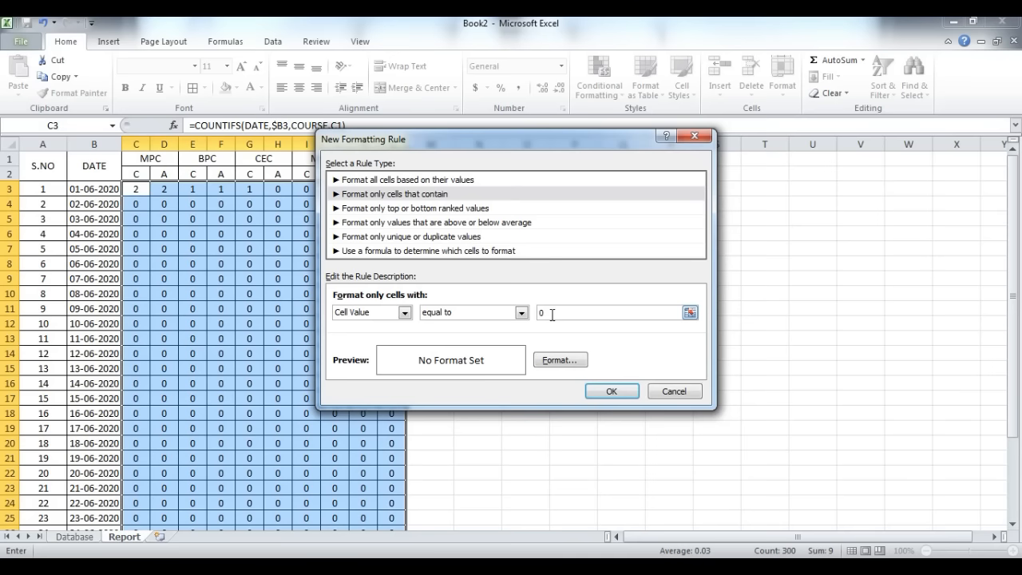
Step: Give the equal-to-0 rule a light grey background fill and apply it to the count cells
click(558, 360)
click(469, 126)
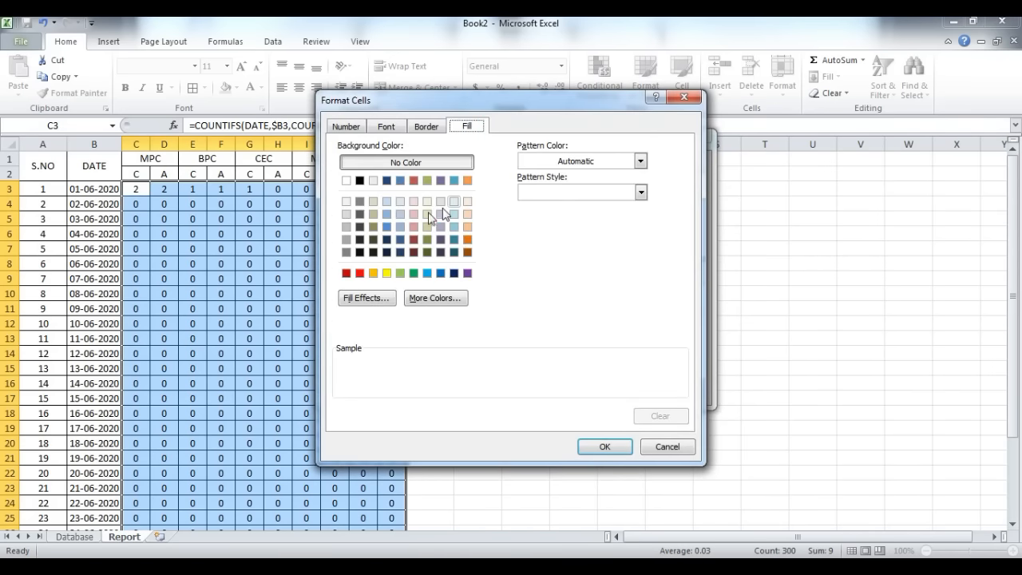
click(345, 214)
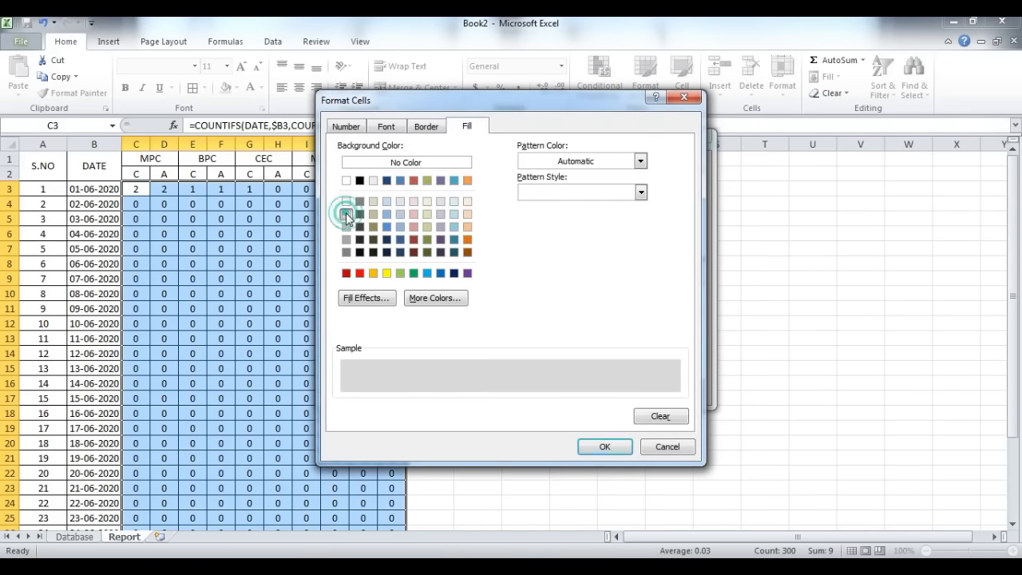
click(602, 445)
click(616, 392)
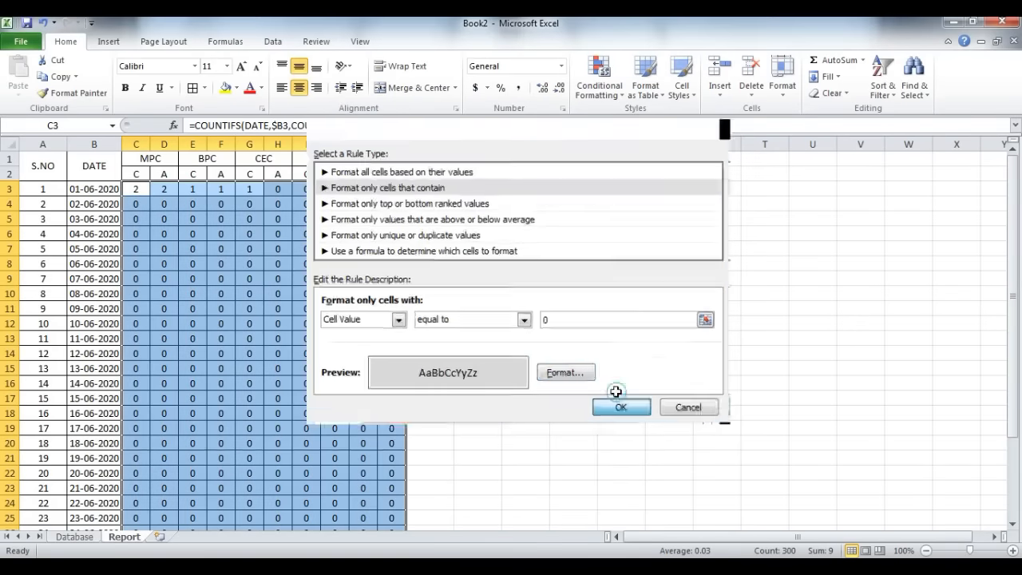
click(304, 382)
scroll(304, 380, down, 3)
scroll(304, 381, up, 3)
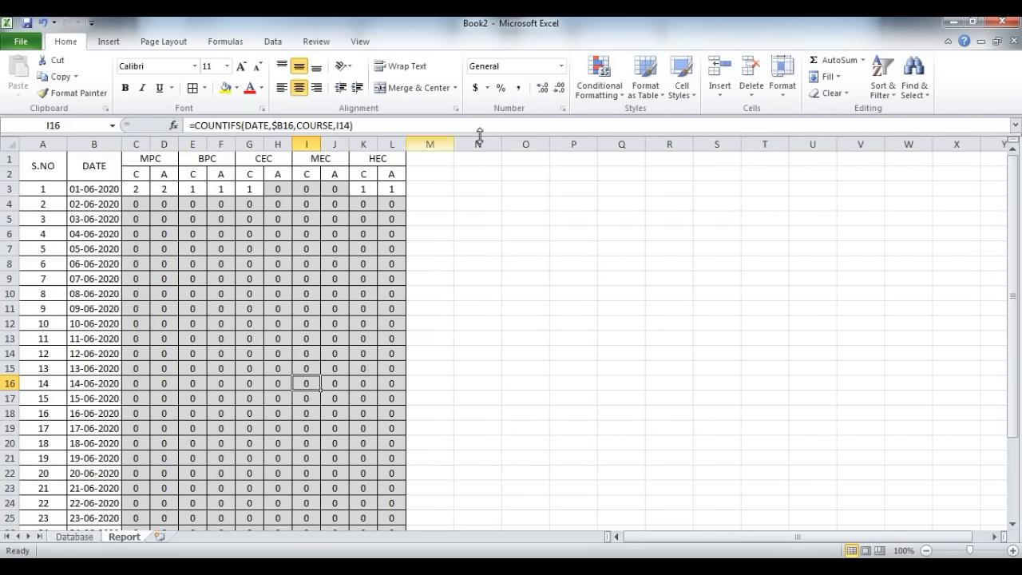
Step: Fill the two header rows A1:L2 of the report table with light orange
drag(384, 169, 13, 167)
click(236, 87)
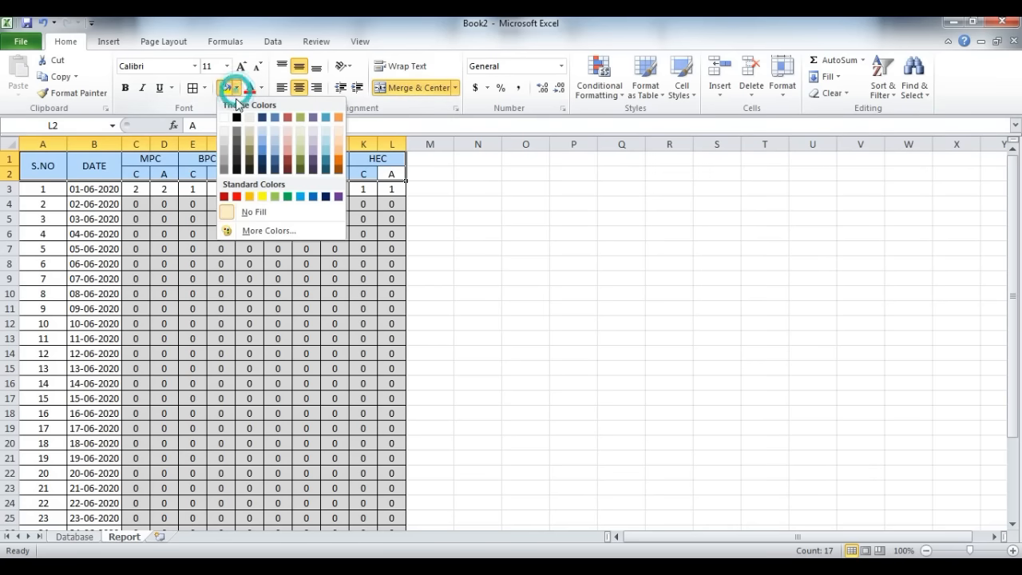
click(337, 132)
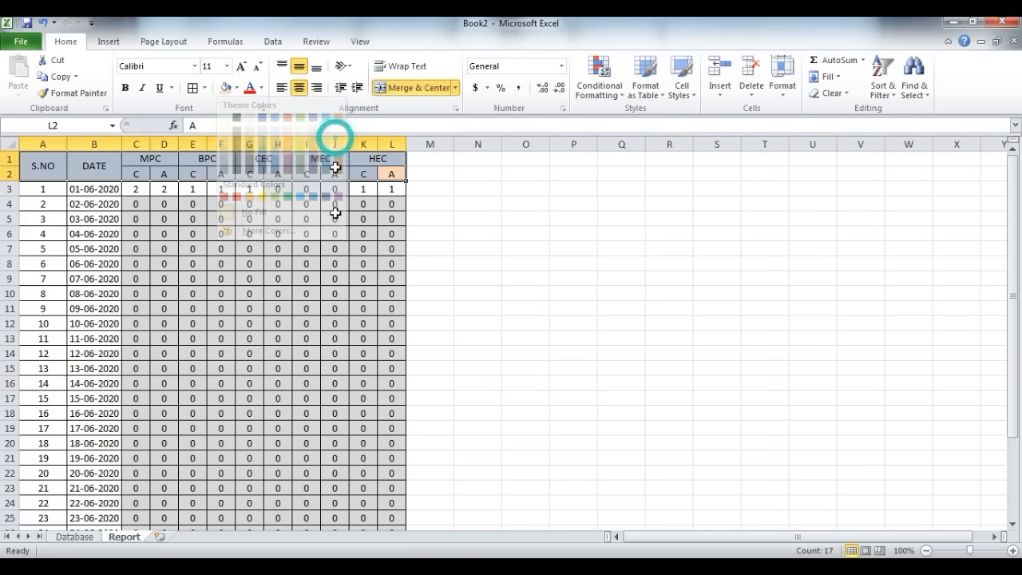
click(329, 245)
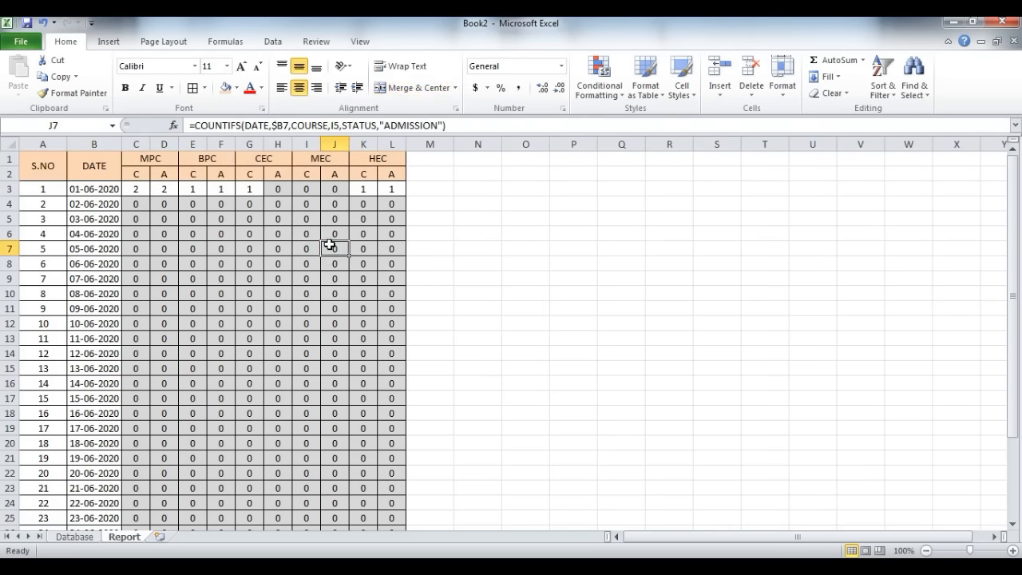
Step: Create a second conditional formatting rule for C3:L32 that formats only cells with a value not equal to 0
drag(136, 190, 388, 506)
scroll(361, 361, up, 3)
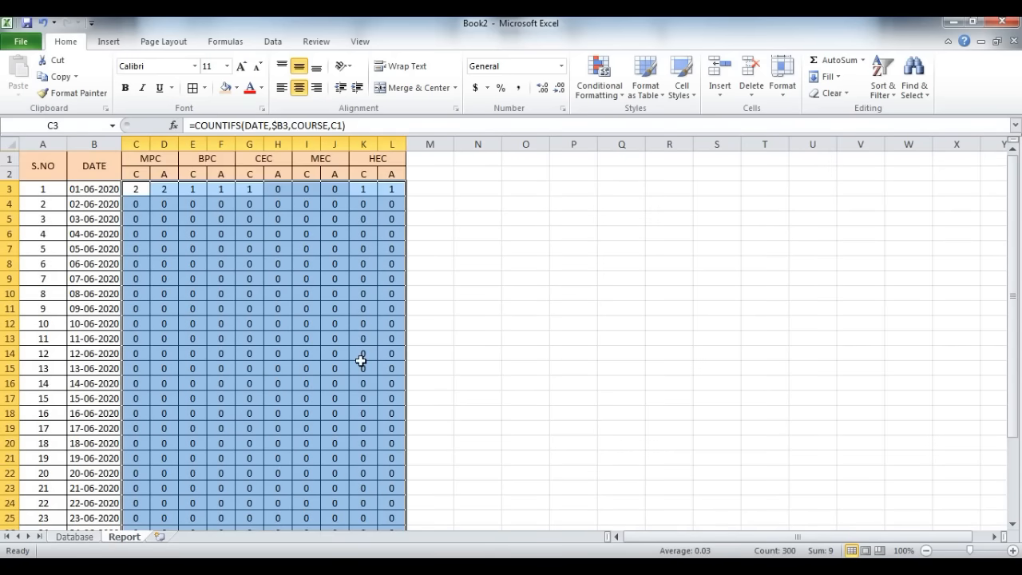
click(598, 77)
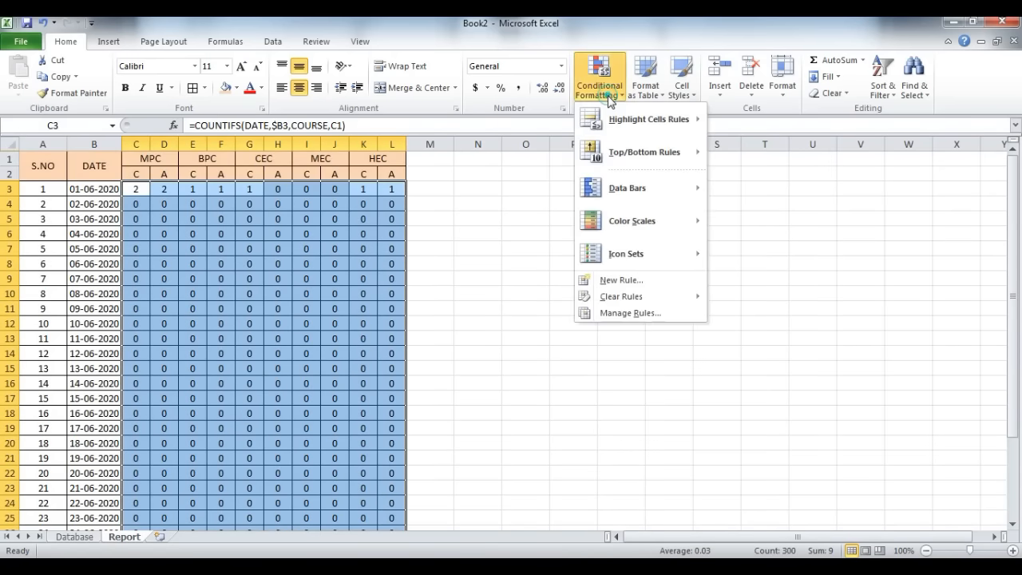
click(639, 280)
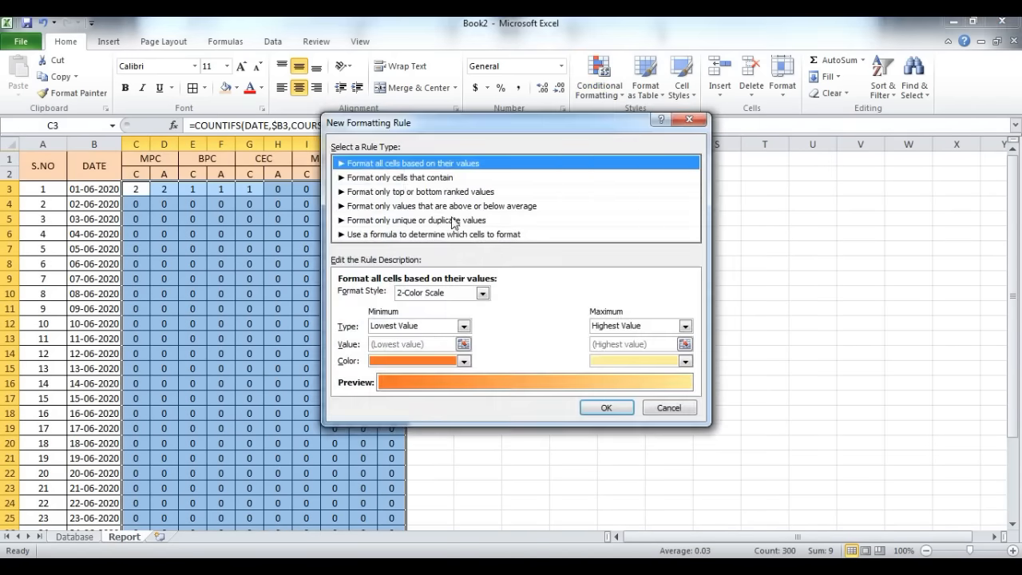
click(404, 178)
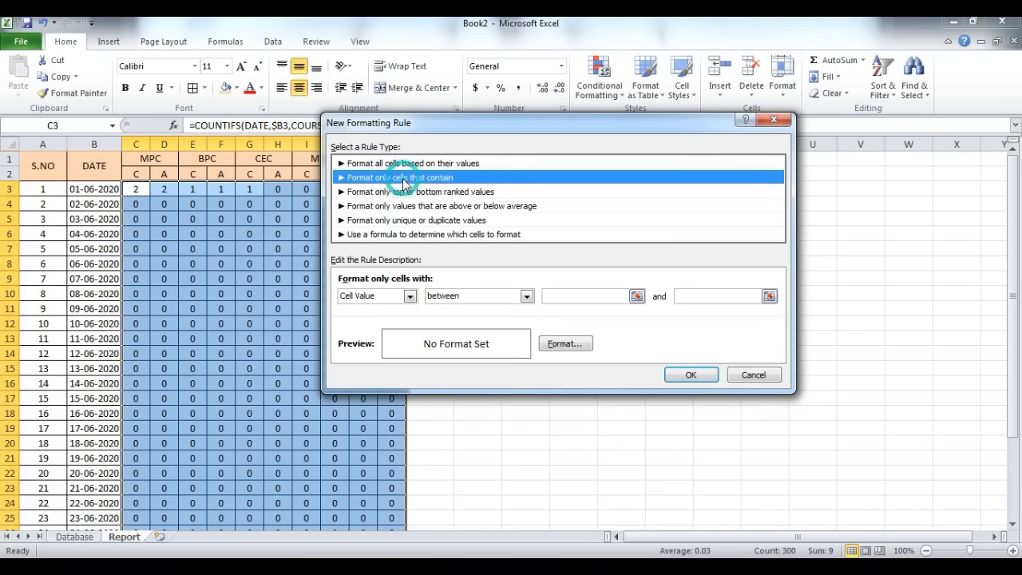
click(444, 300)
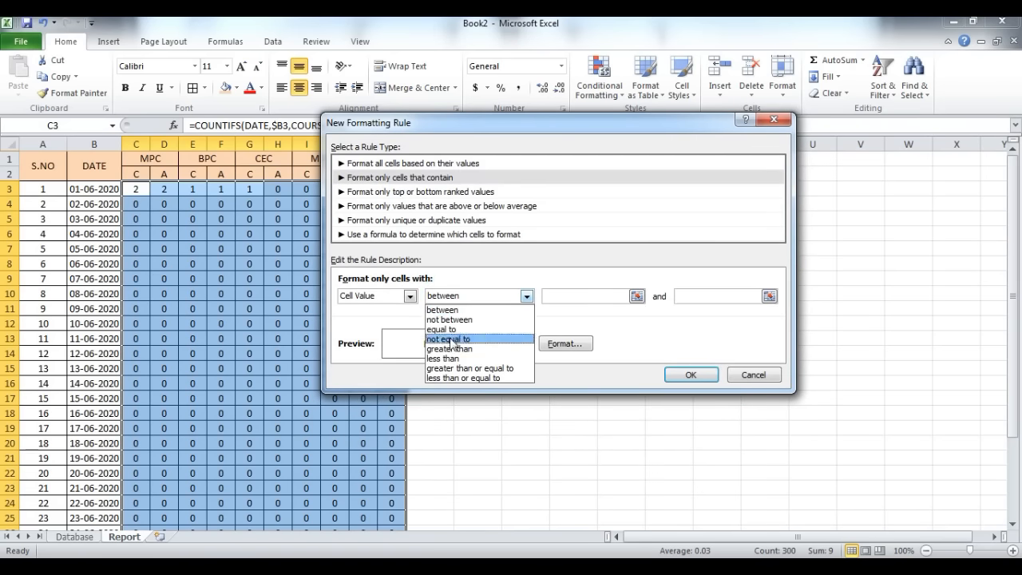
click(449, 337)
click(575, 296)
text(0)
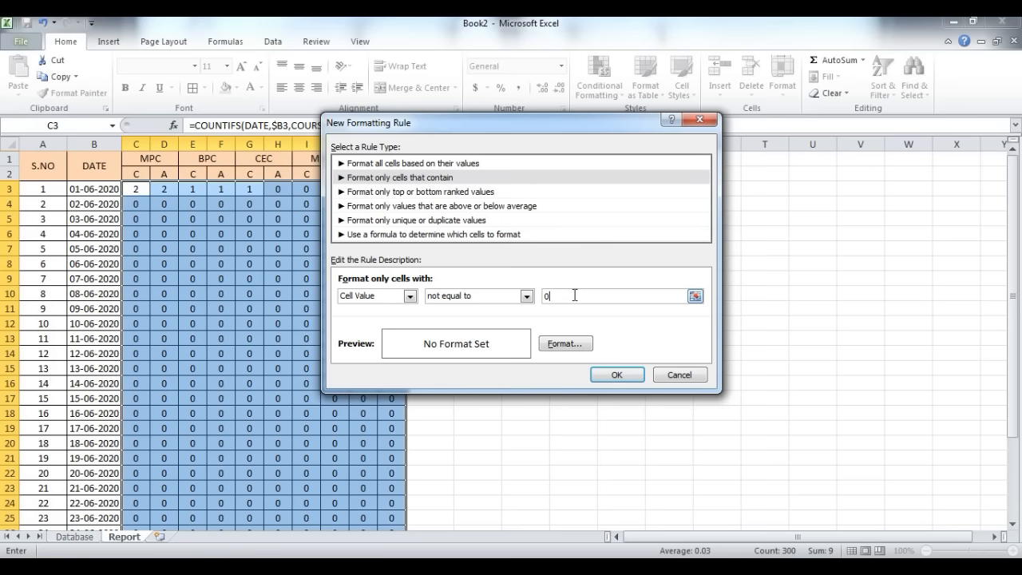
Step: Set the not-equal-to-0 rule's font style to Bold and apply it to the count cells
click(575, 344)
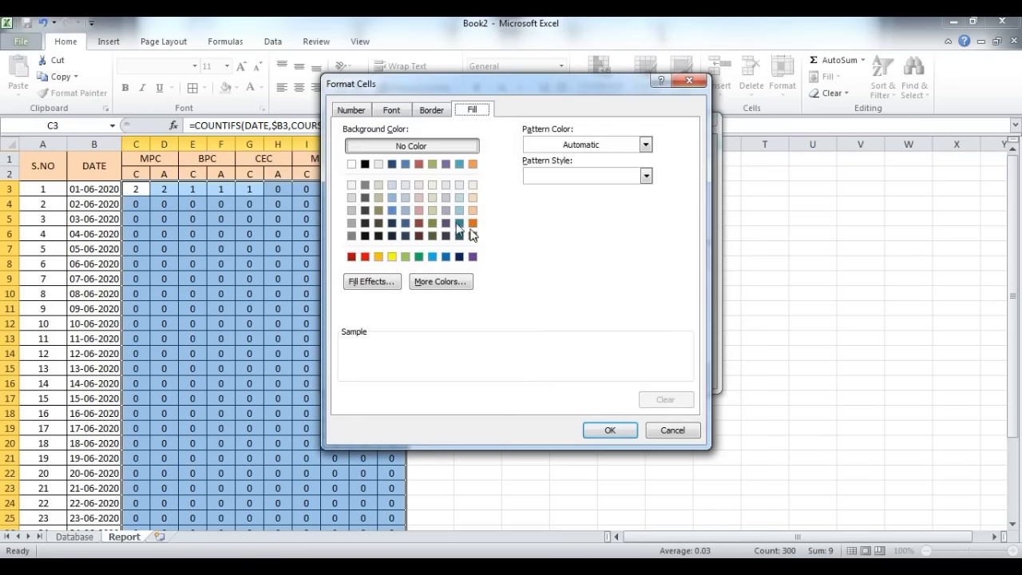
click(392, 111)
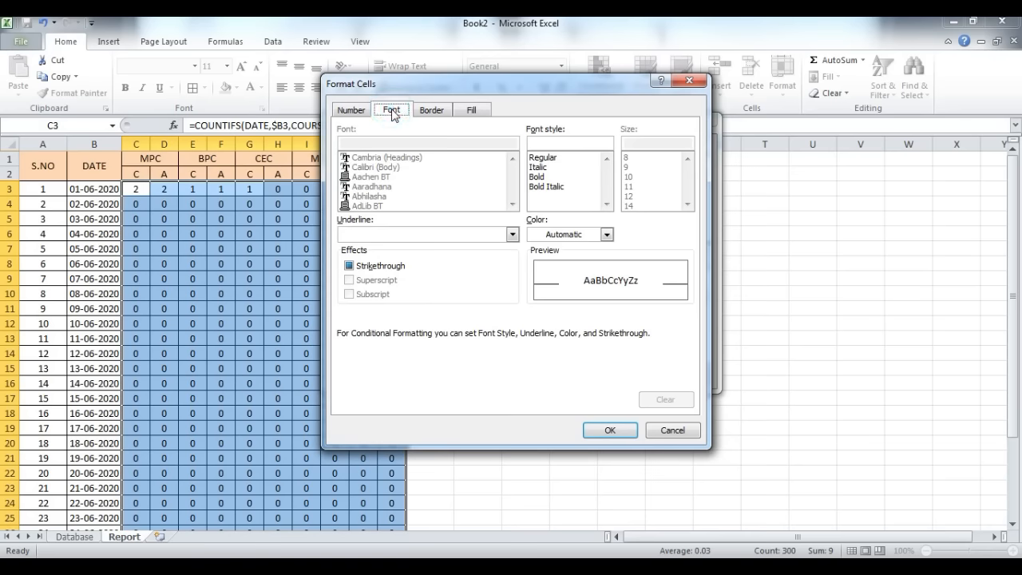
click(536, 177)
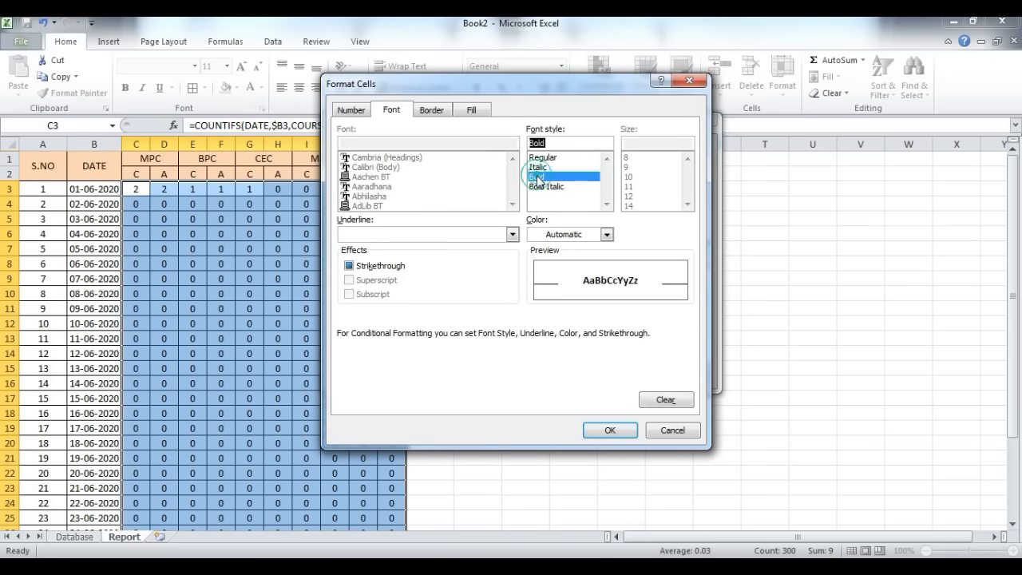
click(609, 431)
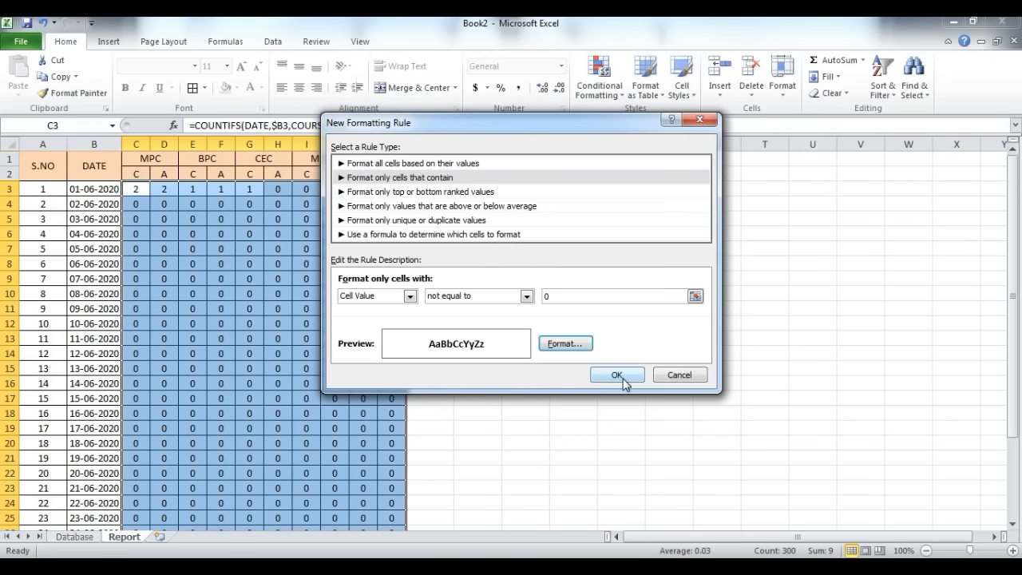
click(617, 374)
click(365, 308)
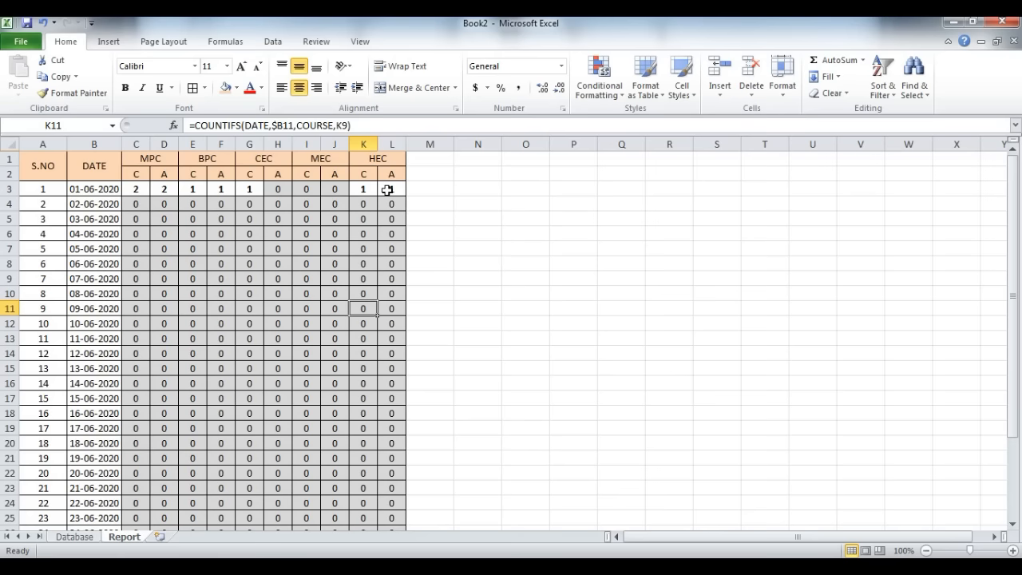
scroll(363, 255, down, 1)
scroll(355, 278, up, 1)
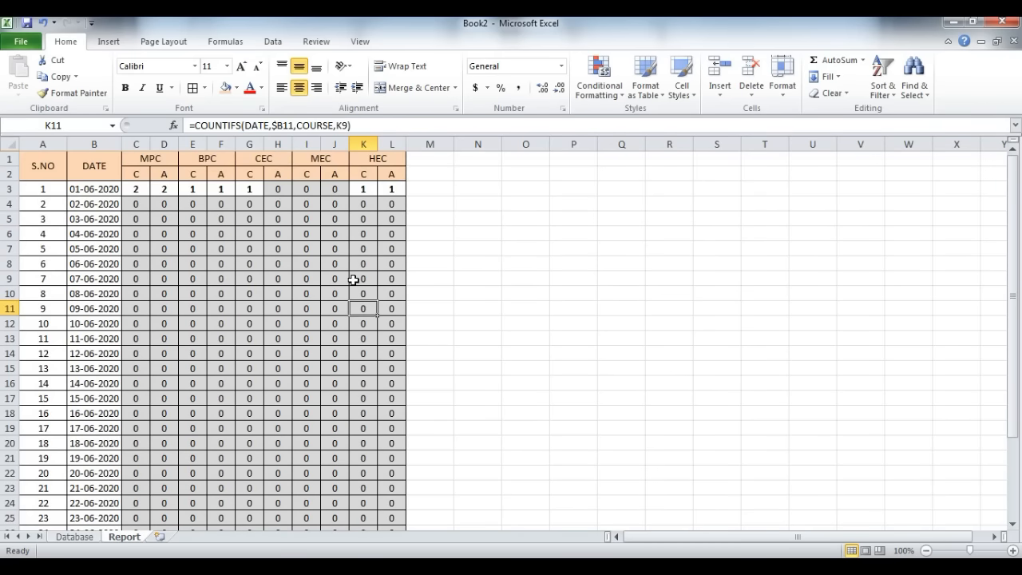